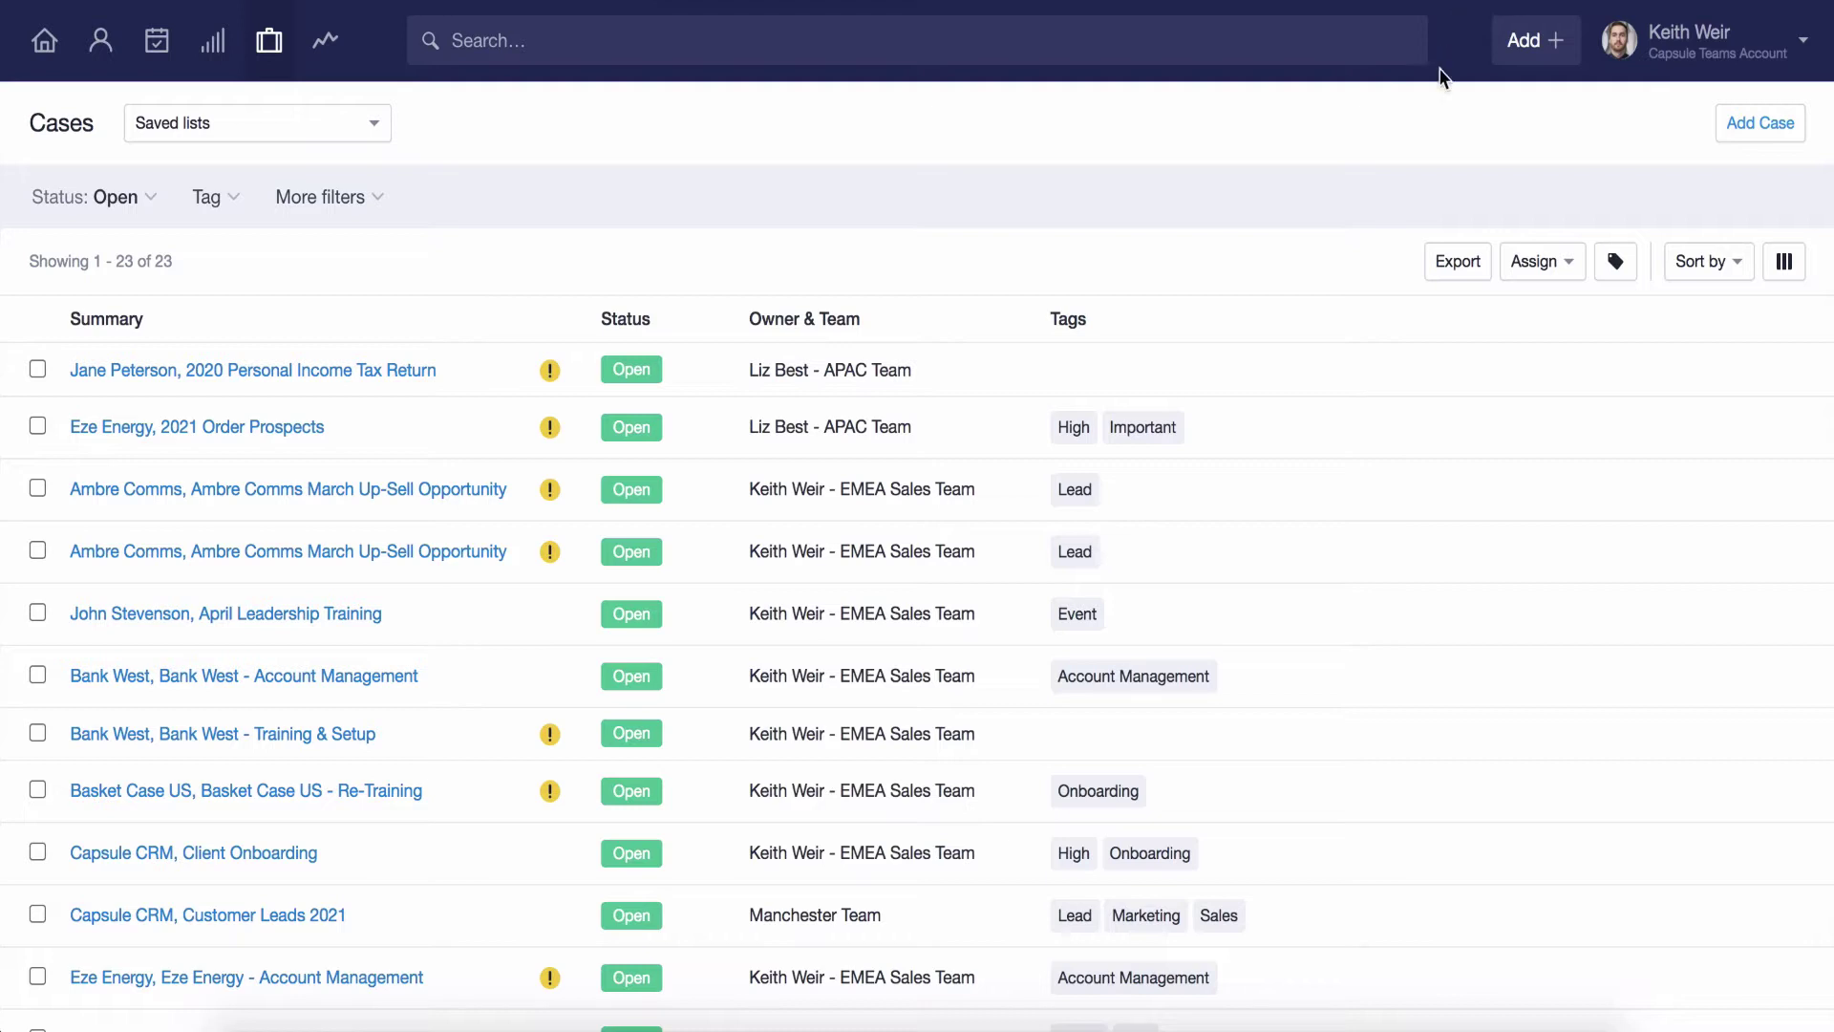
# Scroll down the open Cases list to reveal more cases
pyautogui.scroll(-1, 1341, 382)
pyautogui.scroll(-5, 1342, 372)
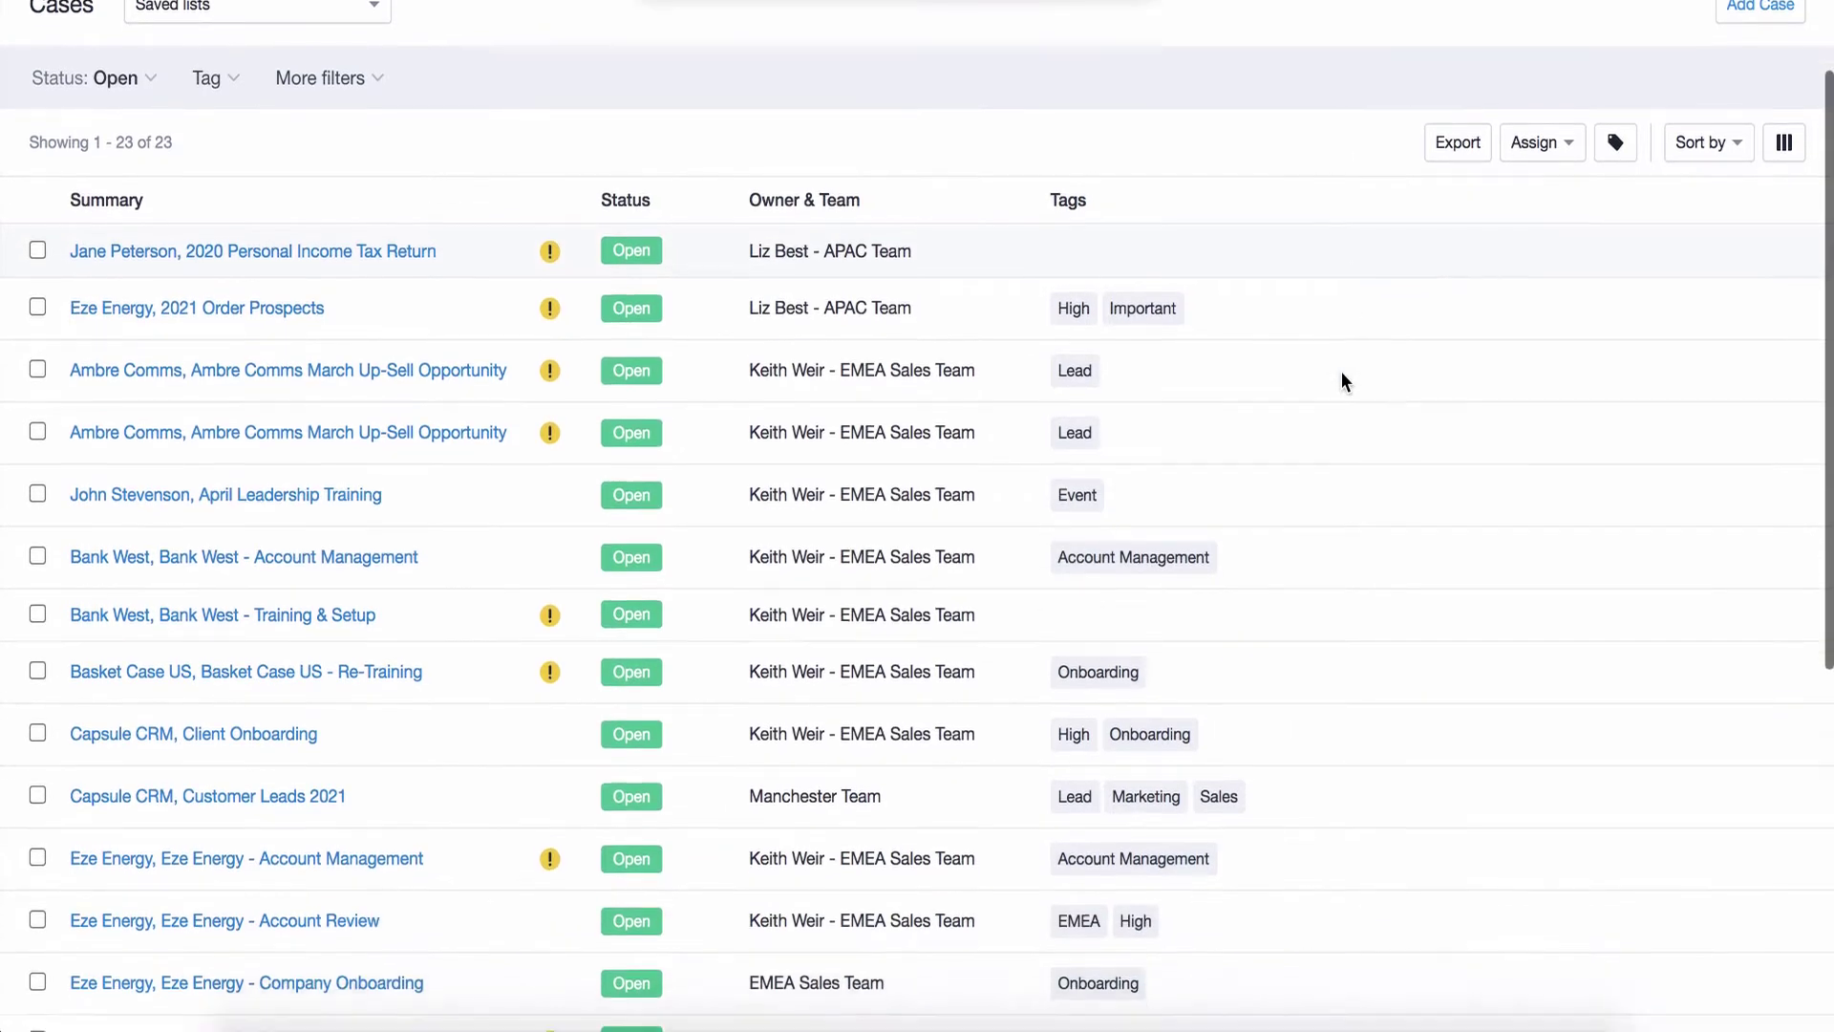
pyautogui.scroll(-4, 1341, 380)
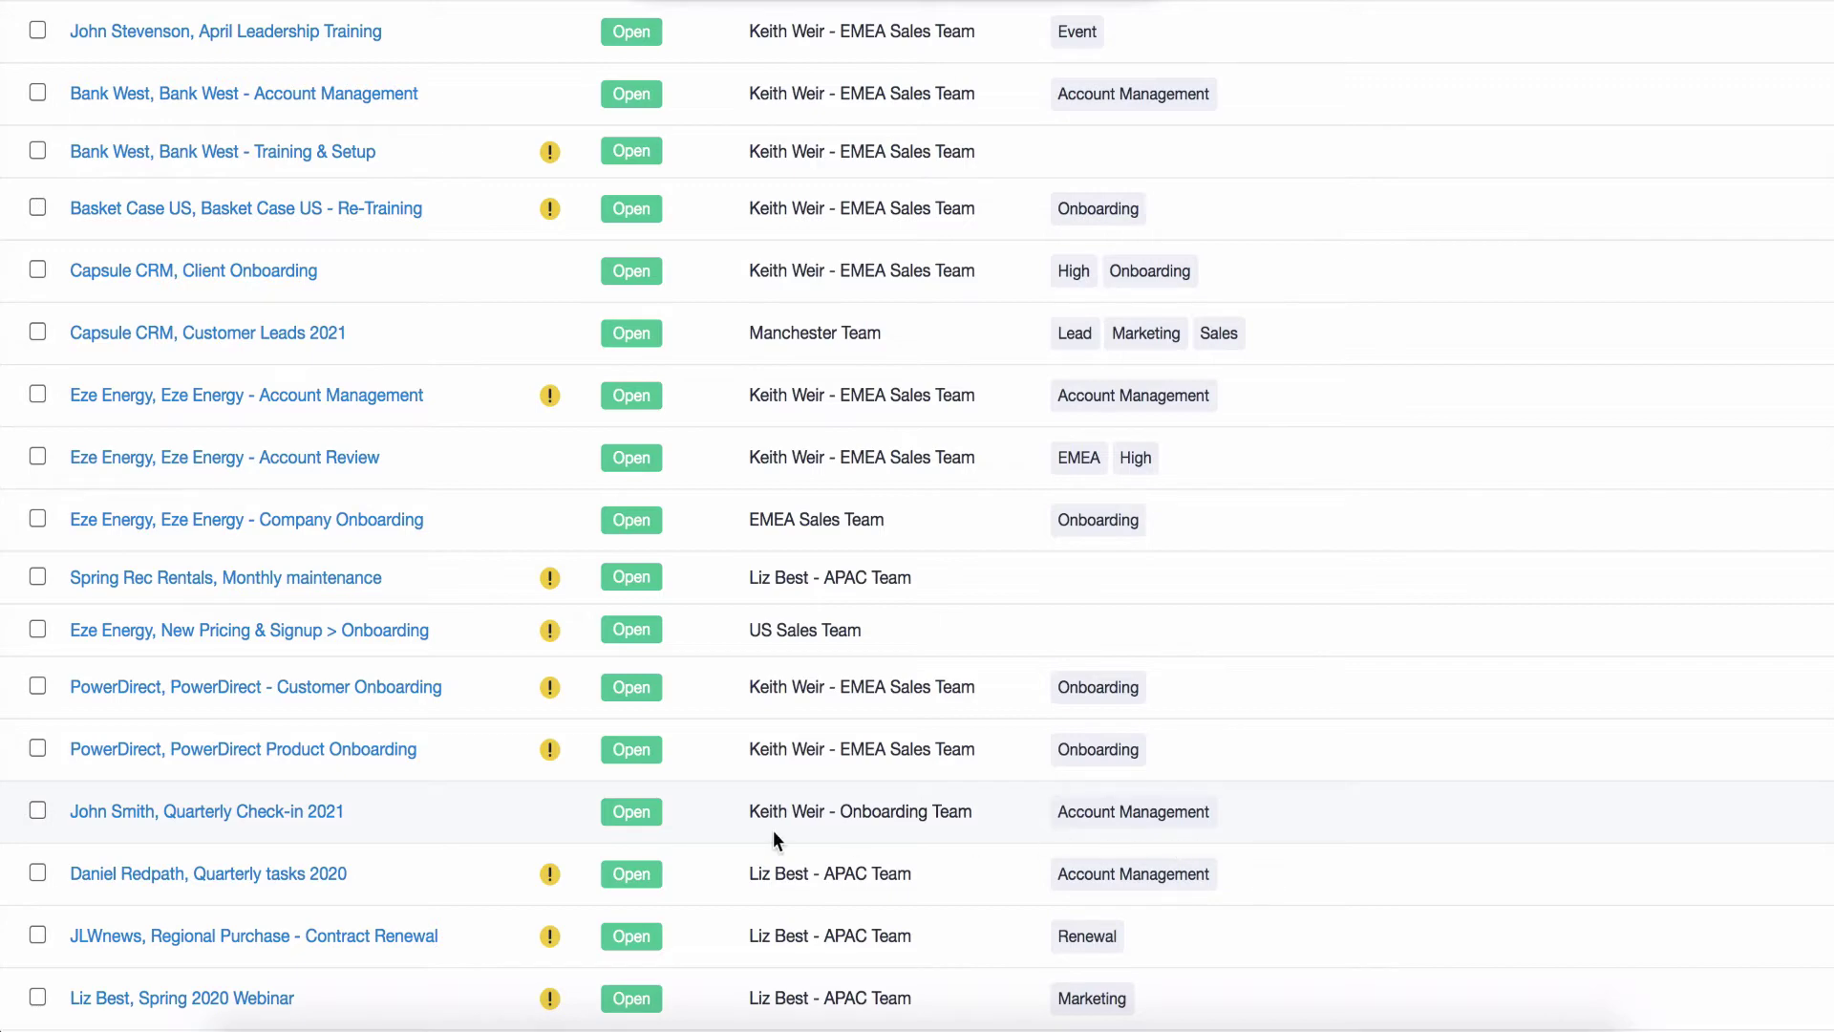
# Open the Quarterly Check-in 2021 case, then return to the Cases list
pyautogui.click(279, 812)
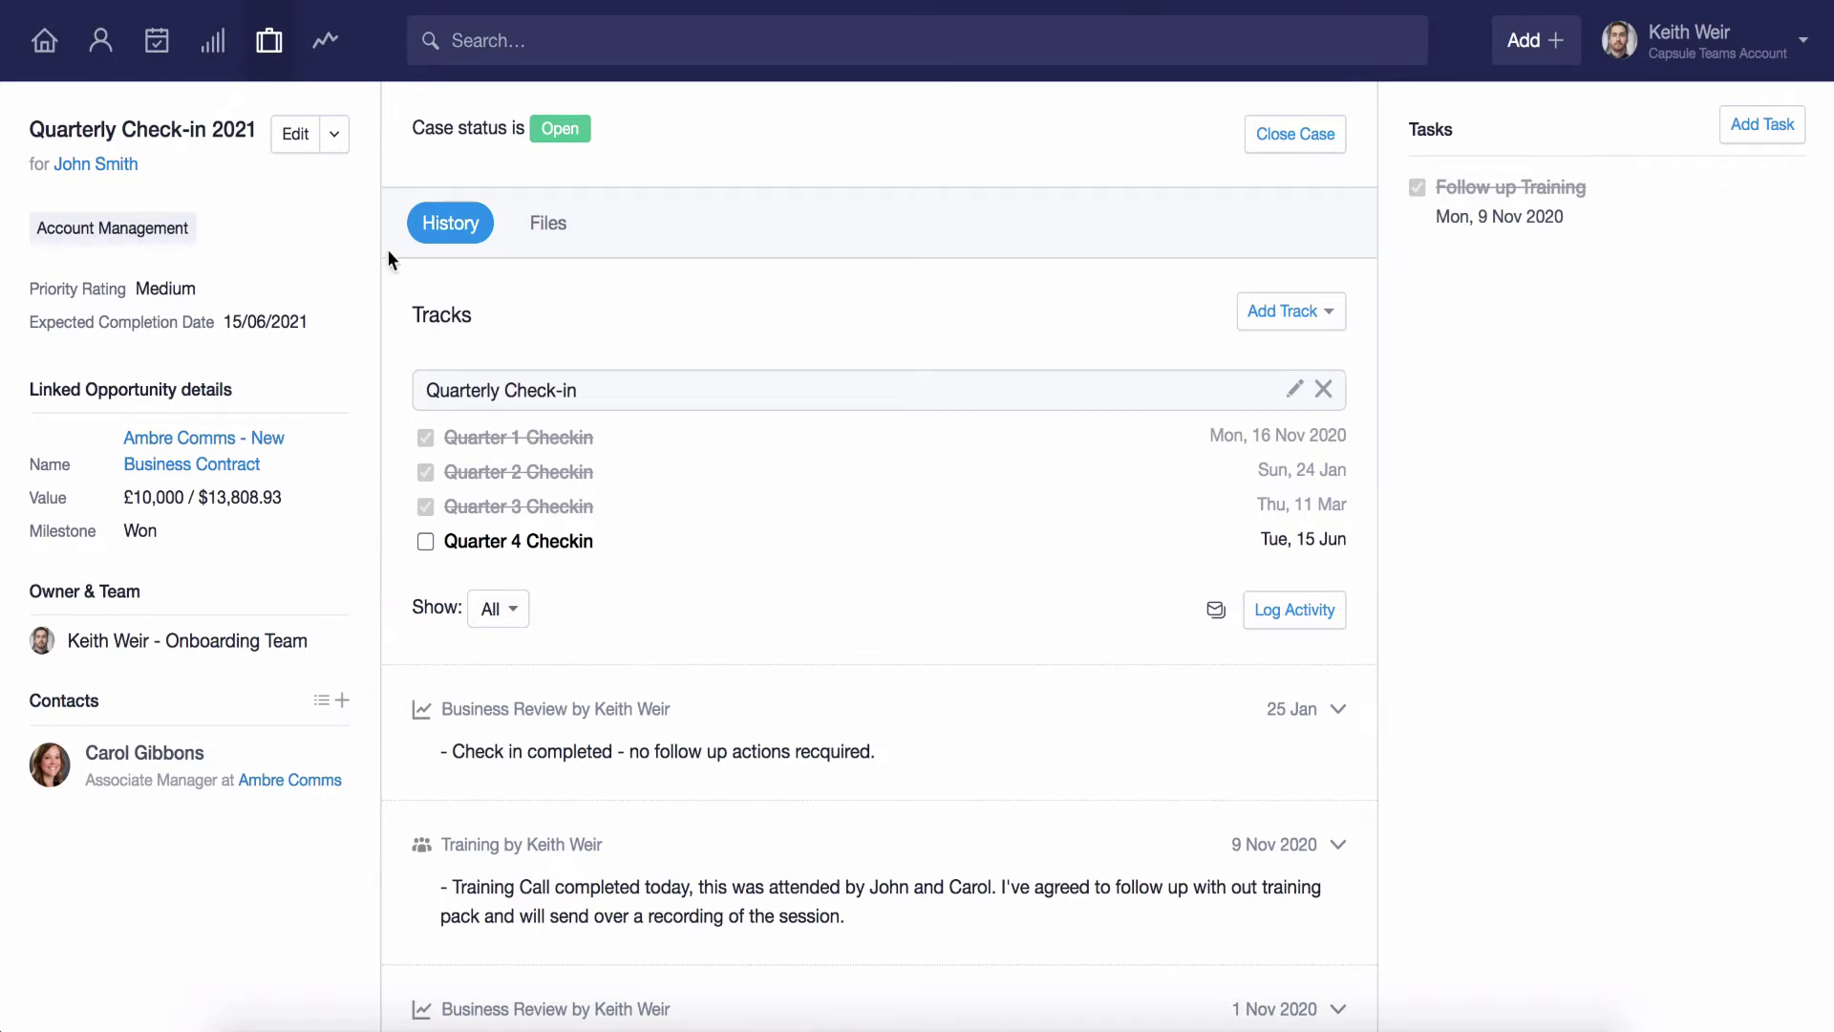
pyautogui.click(269, 46)
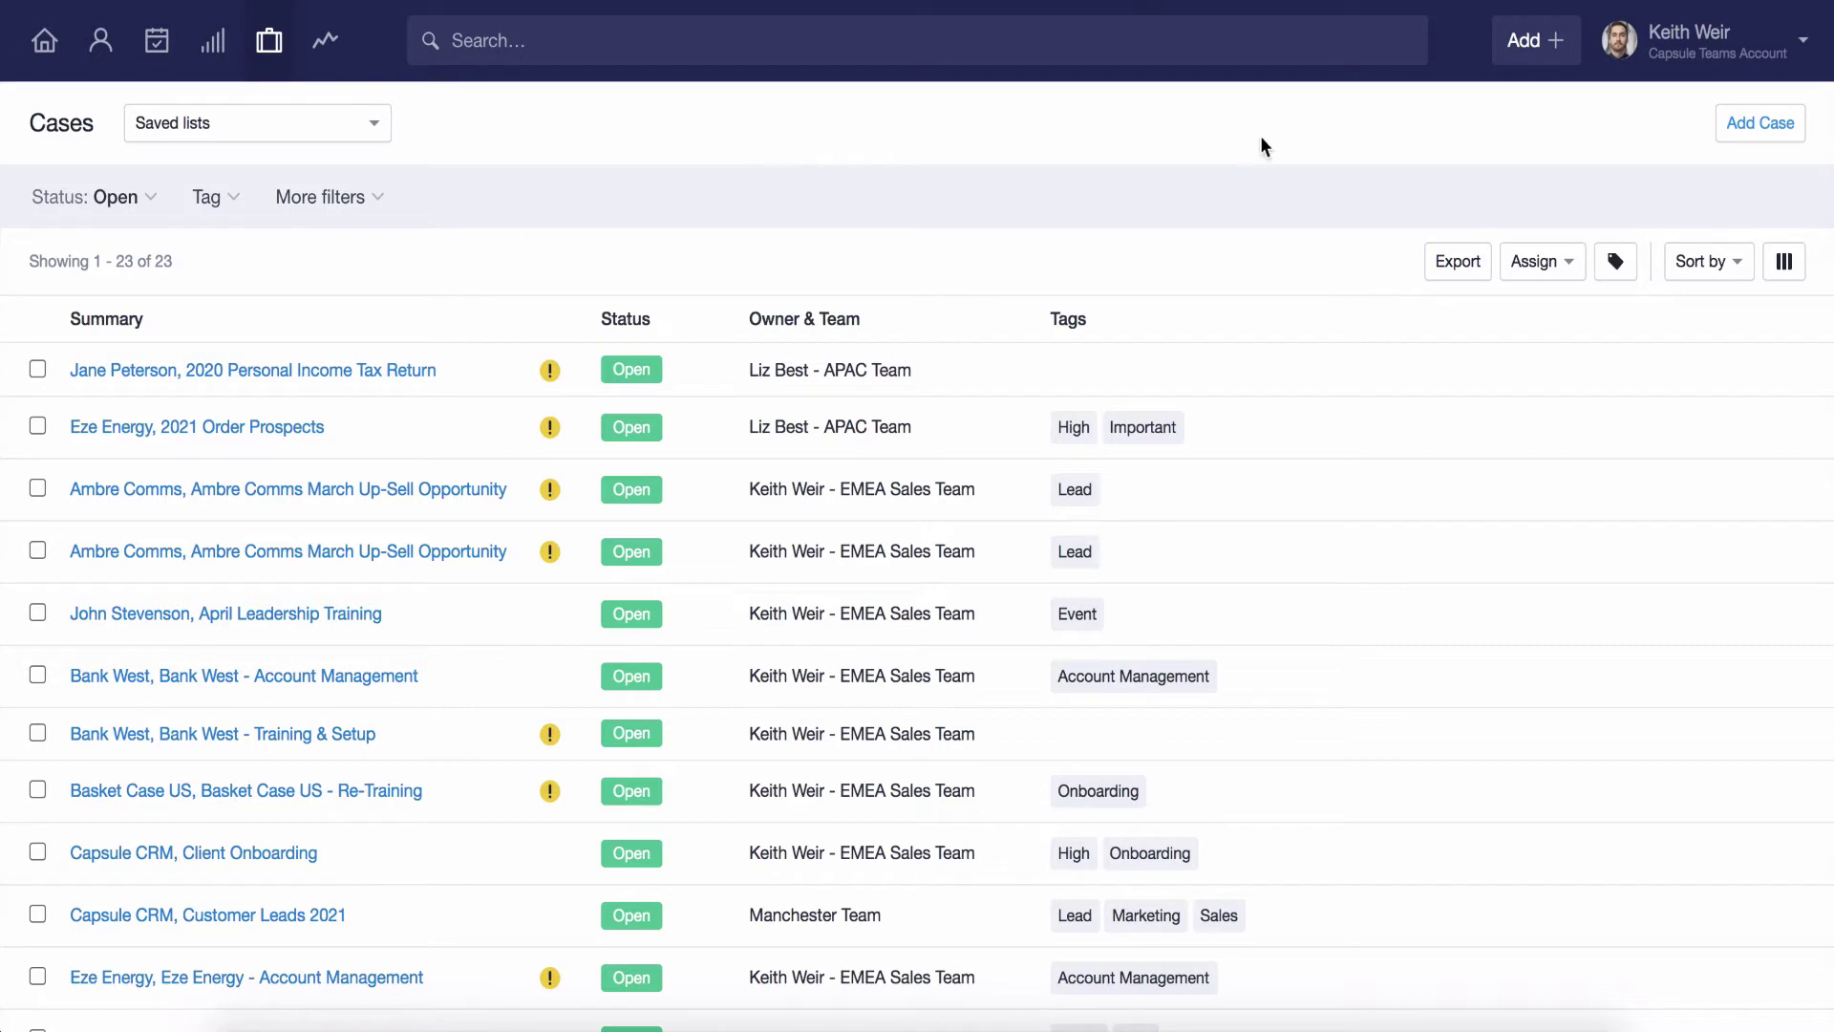
# Start a new case and relate it to the contact found by name search
pyautogui.click(1751, 134)
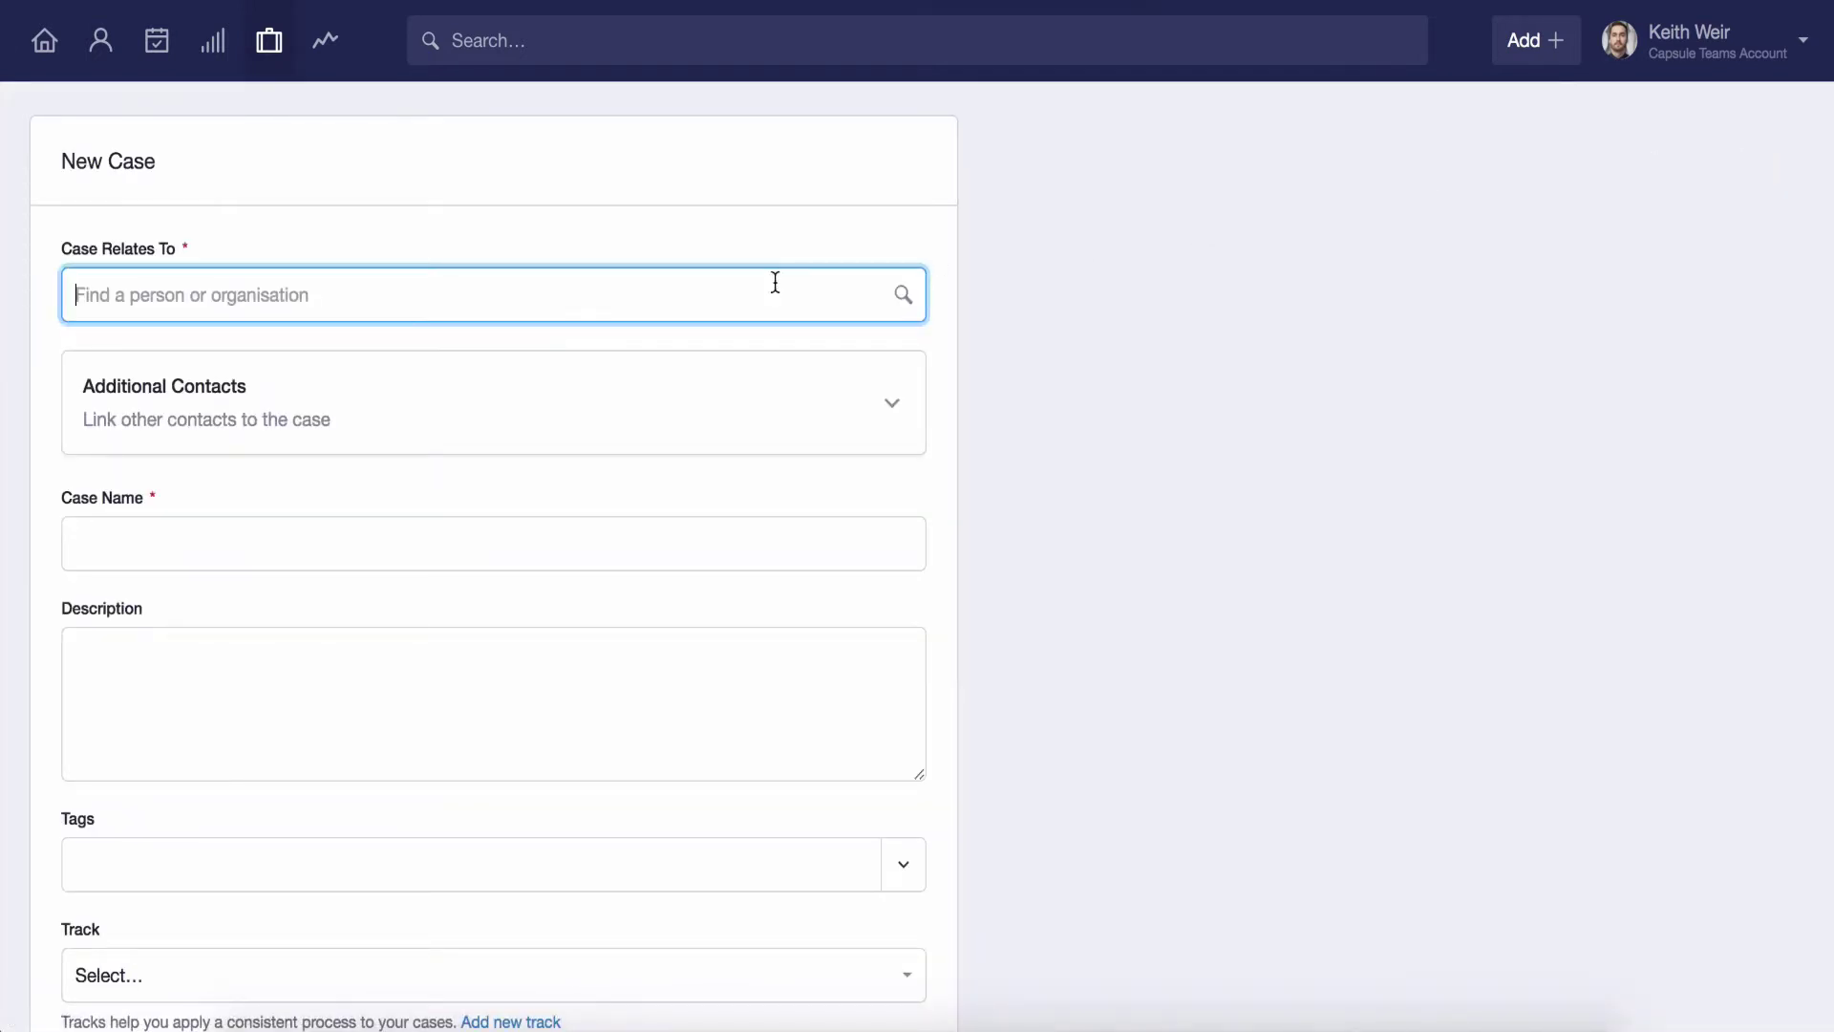
pyautogui.write('willi')
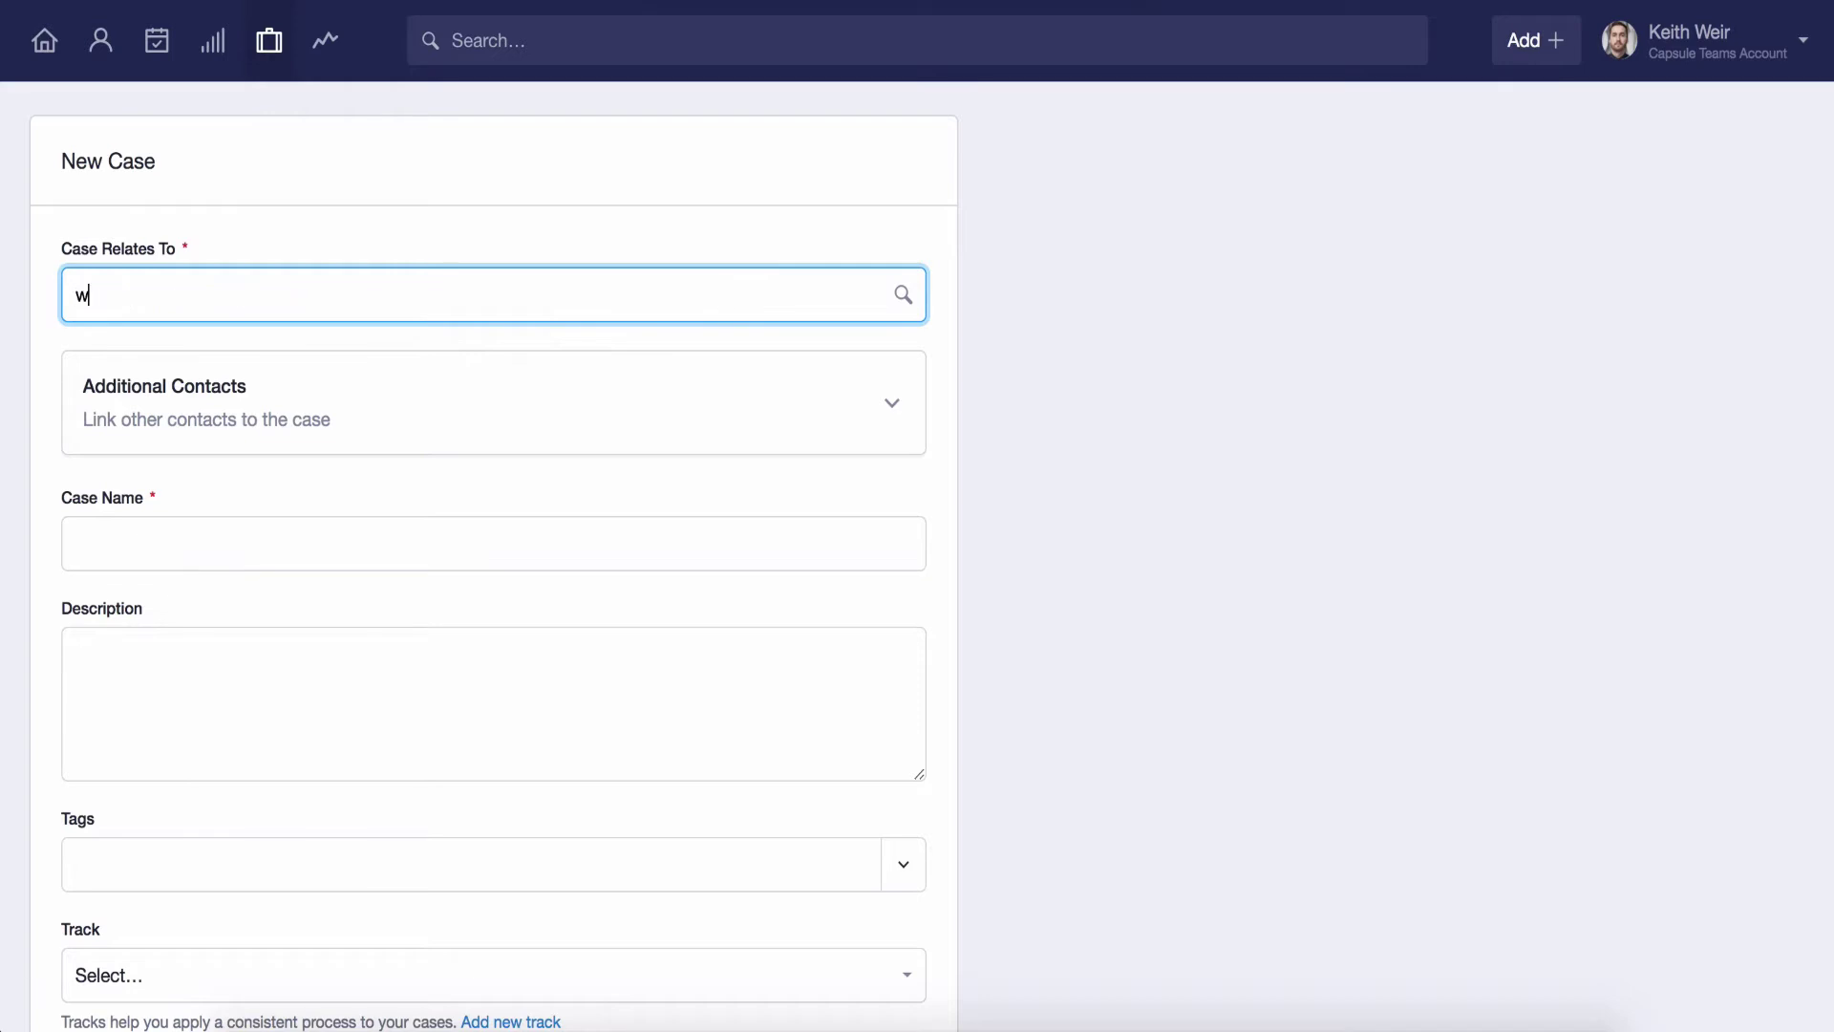
pyautogui.click(601, 336)
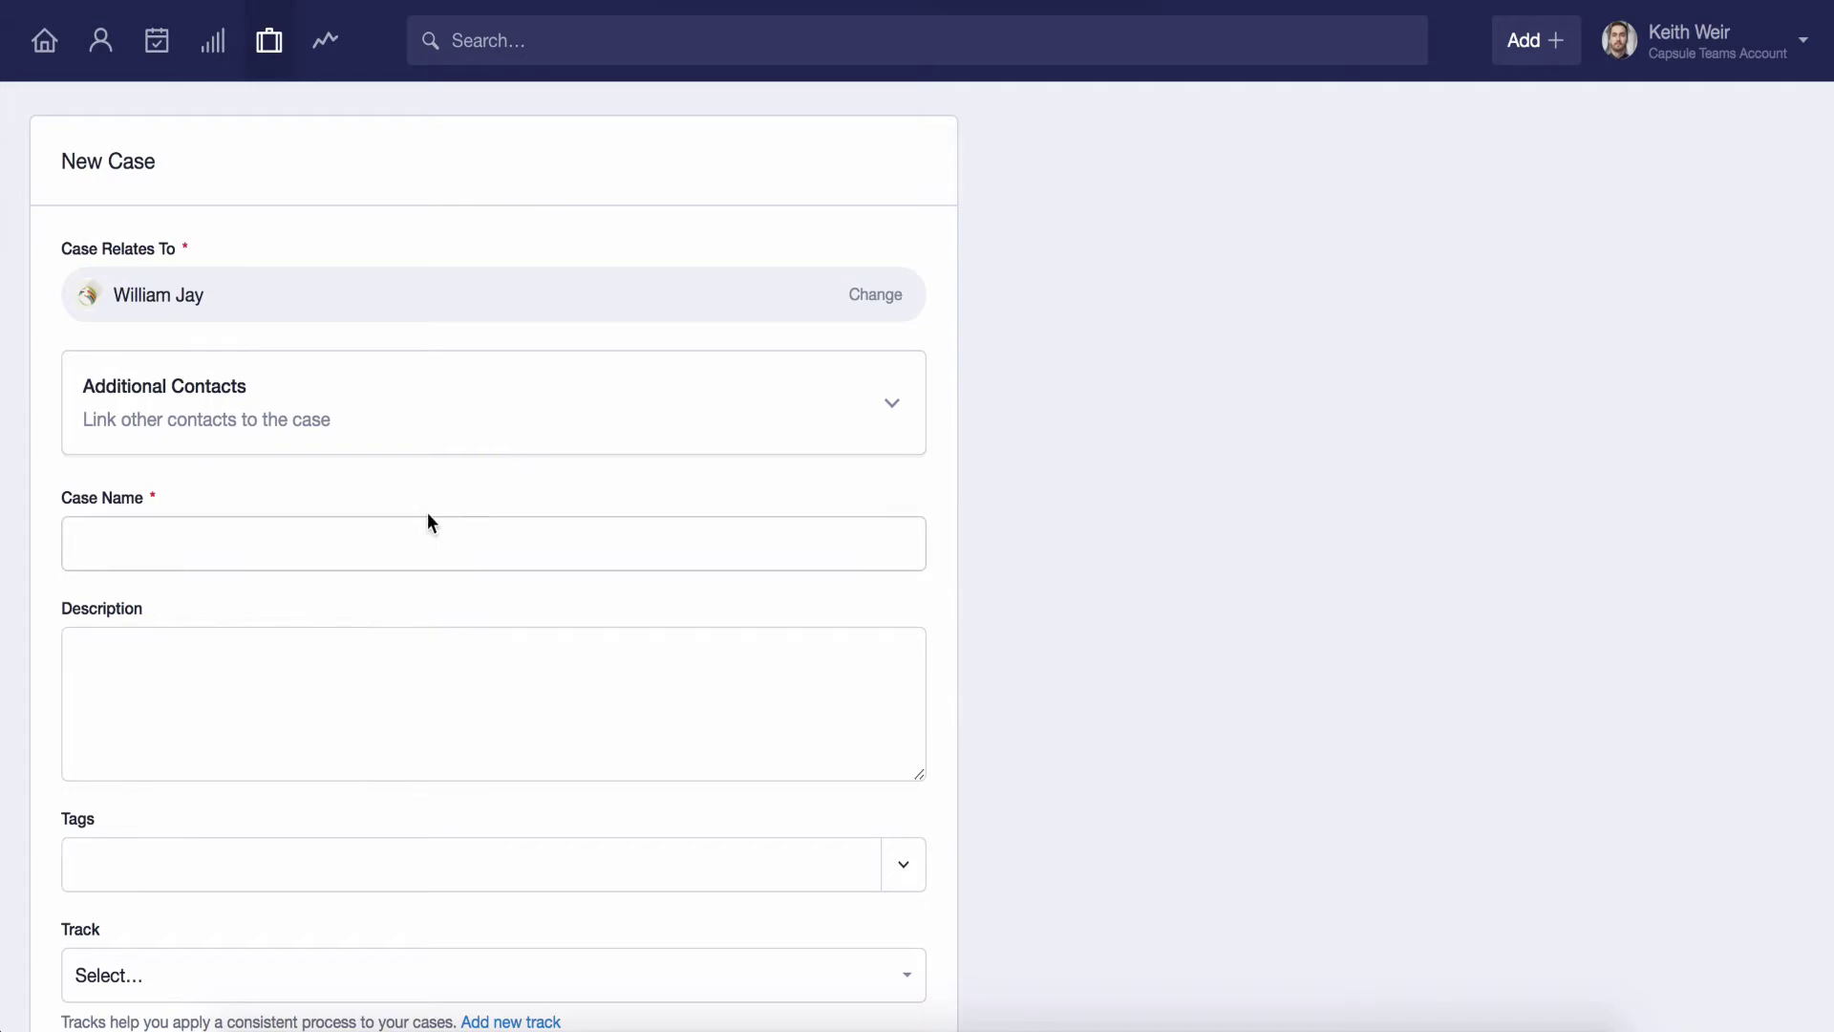
# Name the case 'Company Onboarding' and tag it Onboarding
pyautogui.click(395, 541)
pyautogui.write('Com')
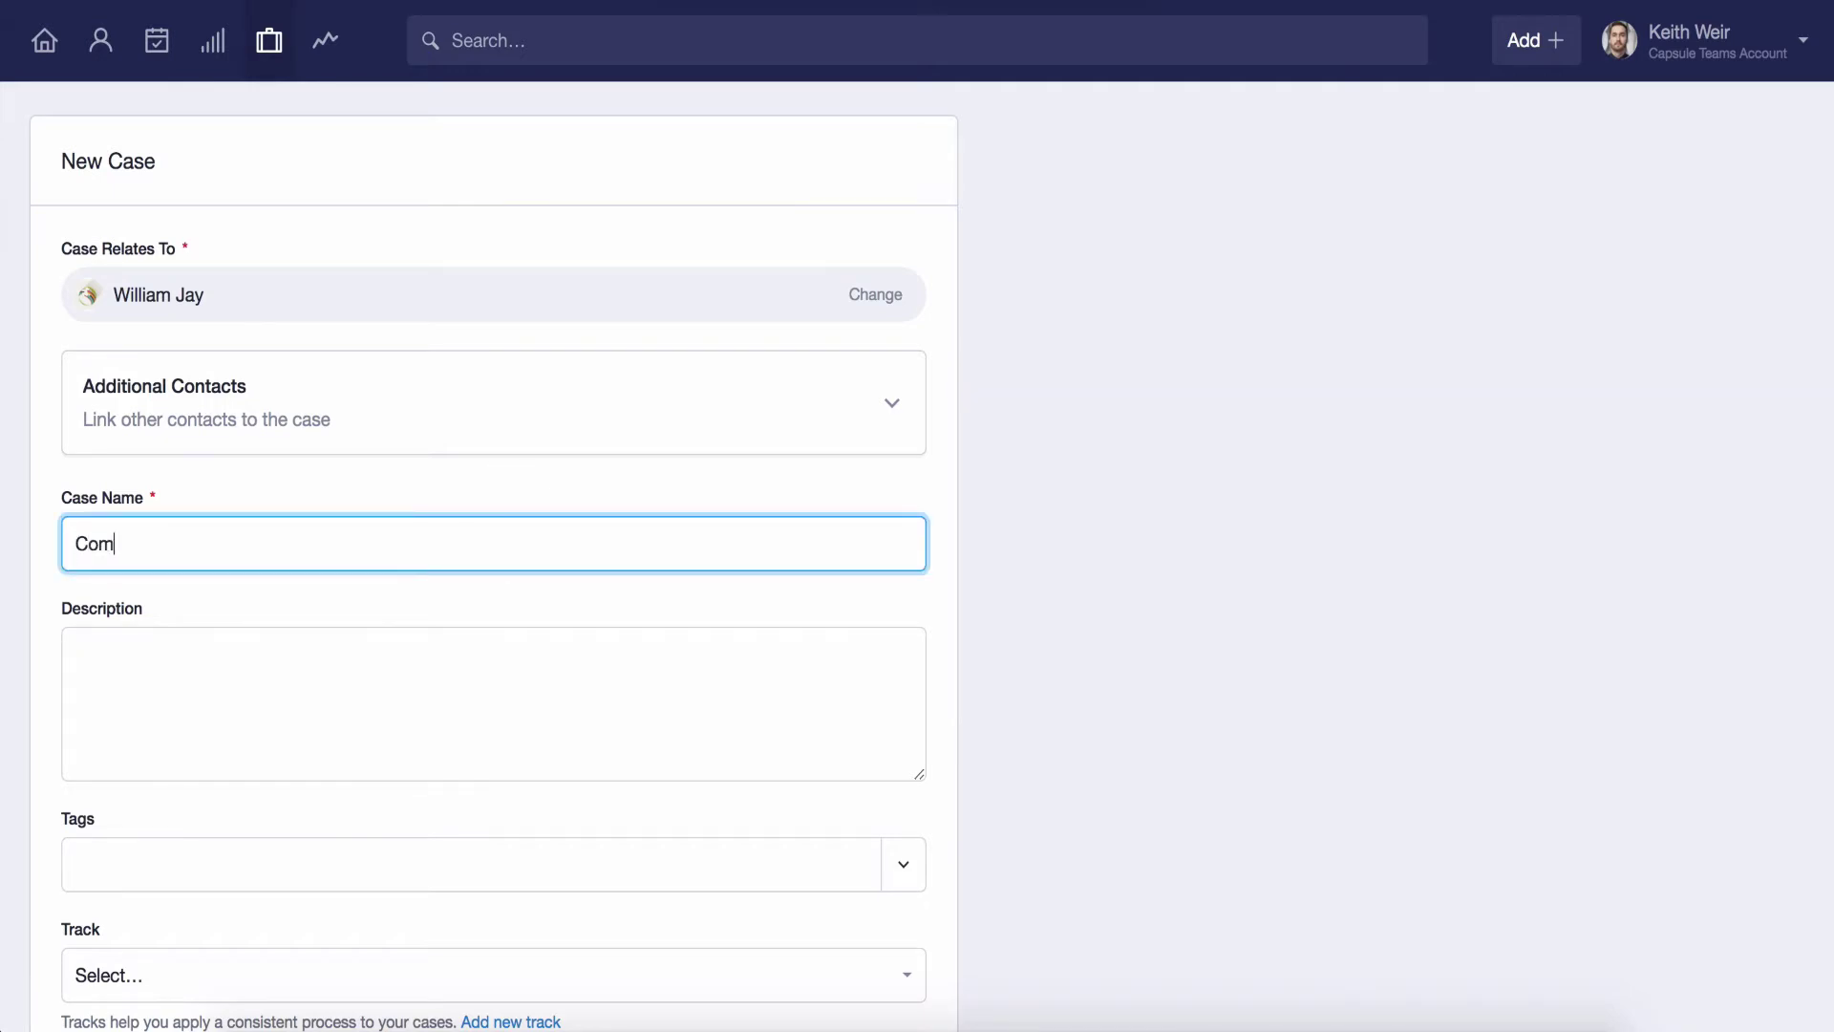
pyautogui.write('pany Onboarding')
pyautogui.click(373, 650)
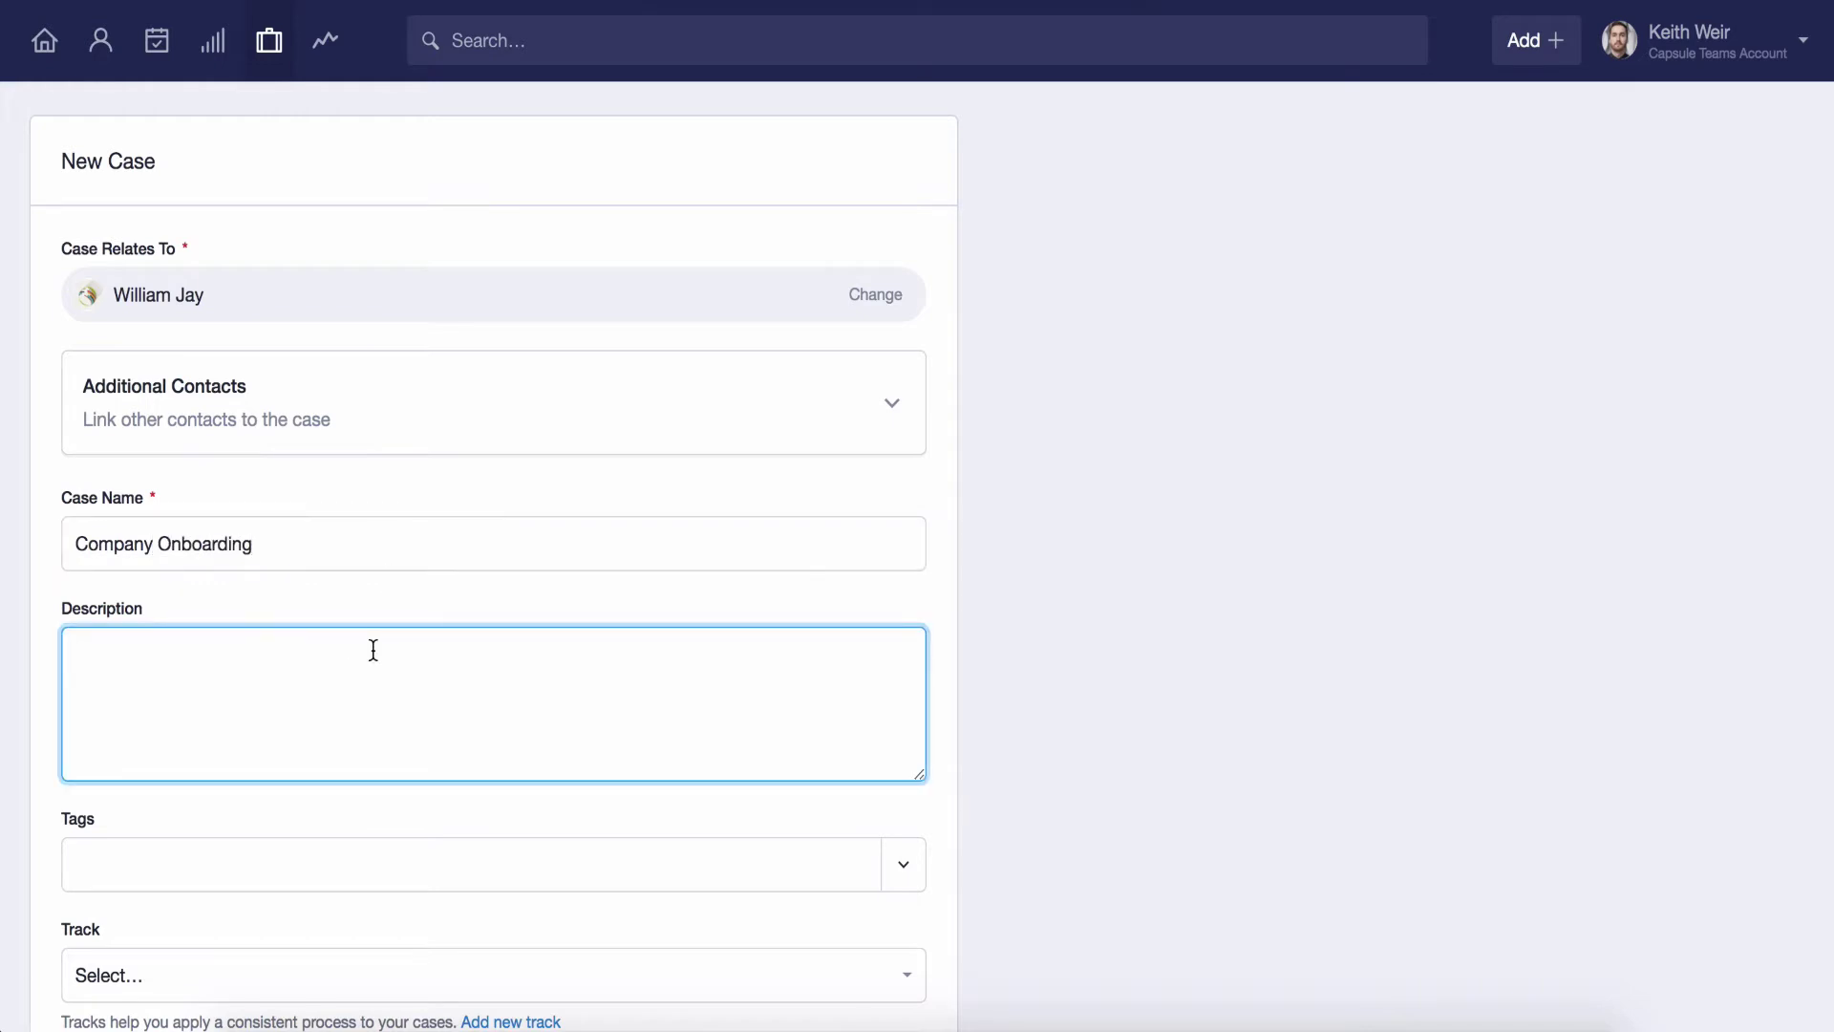
pyautogui.scroll(-3, 374, 650)
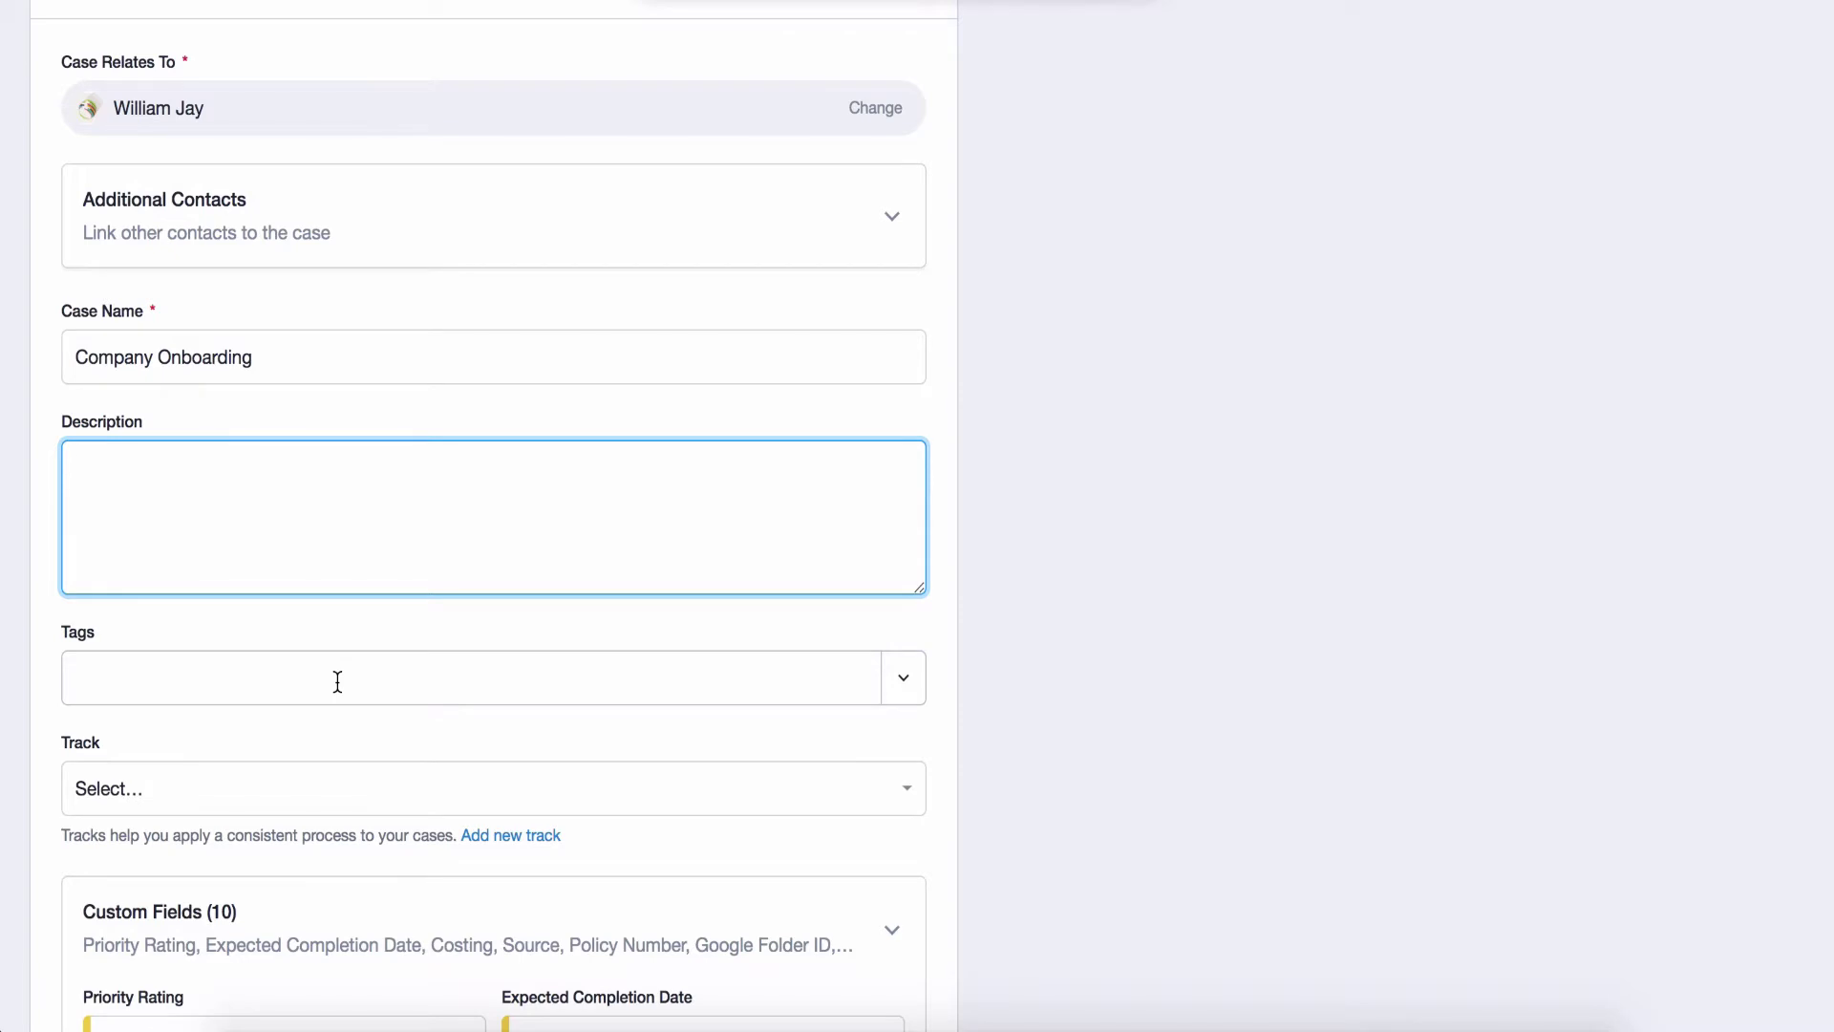
pyautogui.click(337, 682)
pyautogui.write('on')
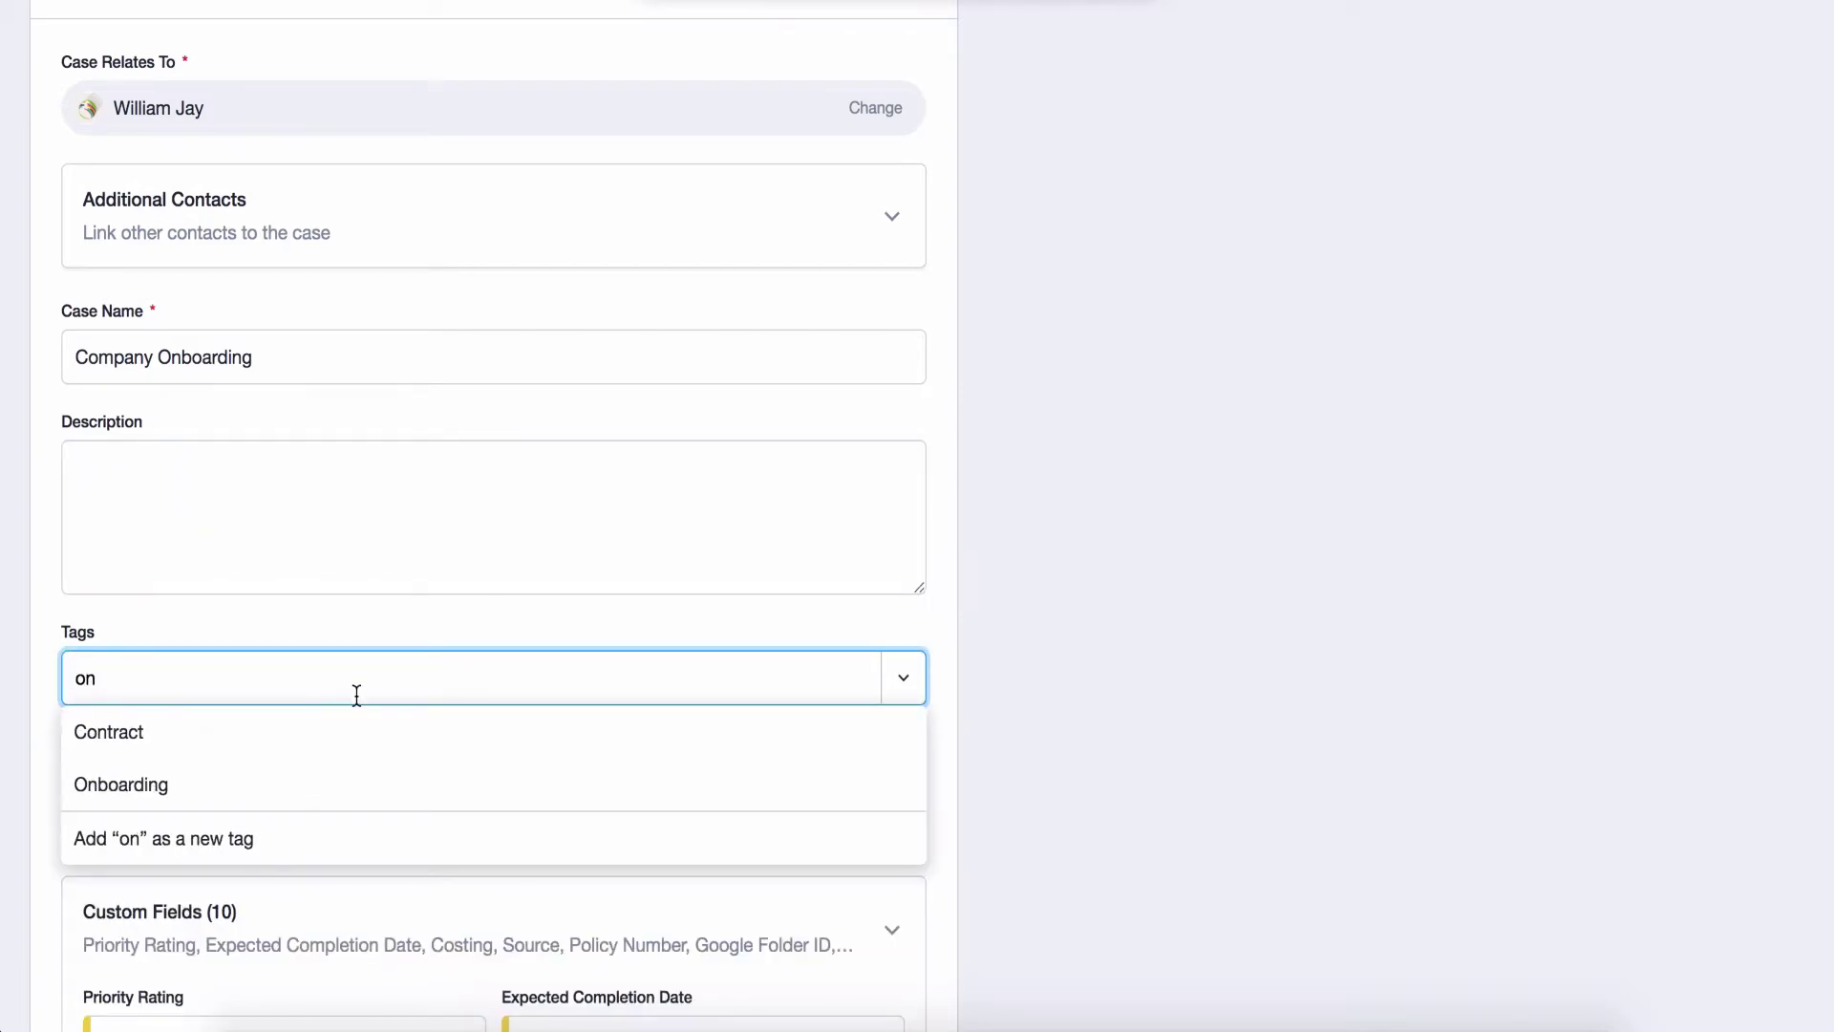
pyautogui.click(354, 787)
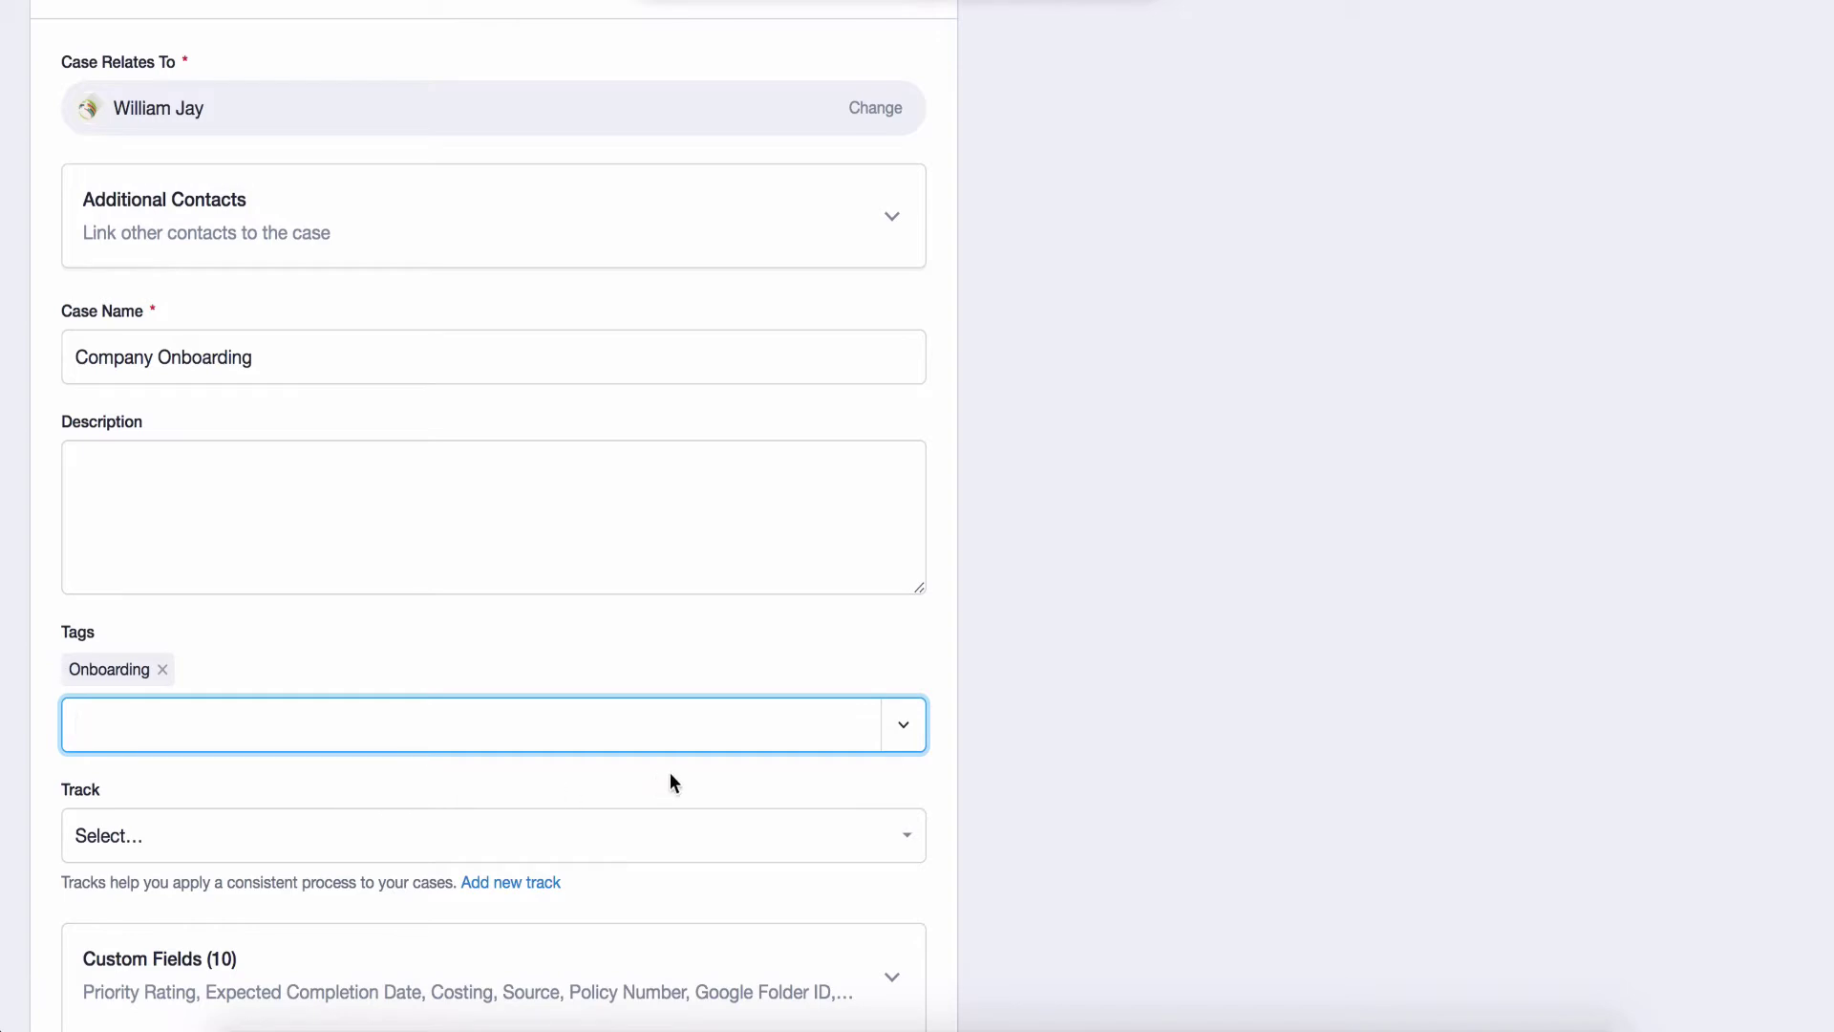
# Apply the Customer Onboarding track to the new case
pyautogui.scroll(-3, 1009, 789)
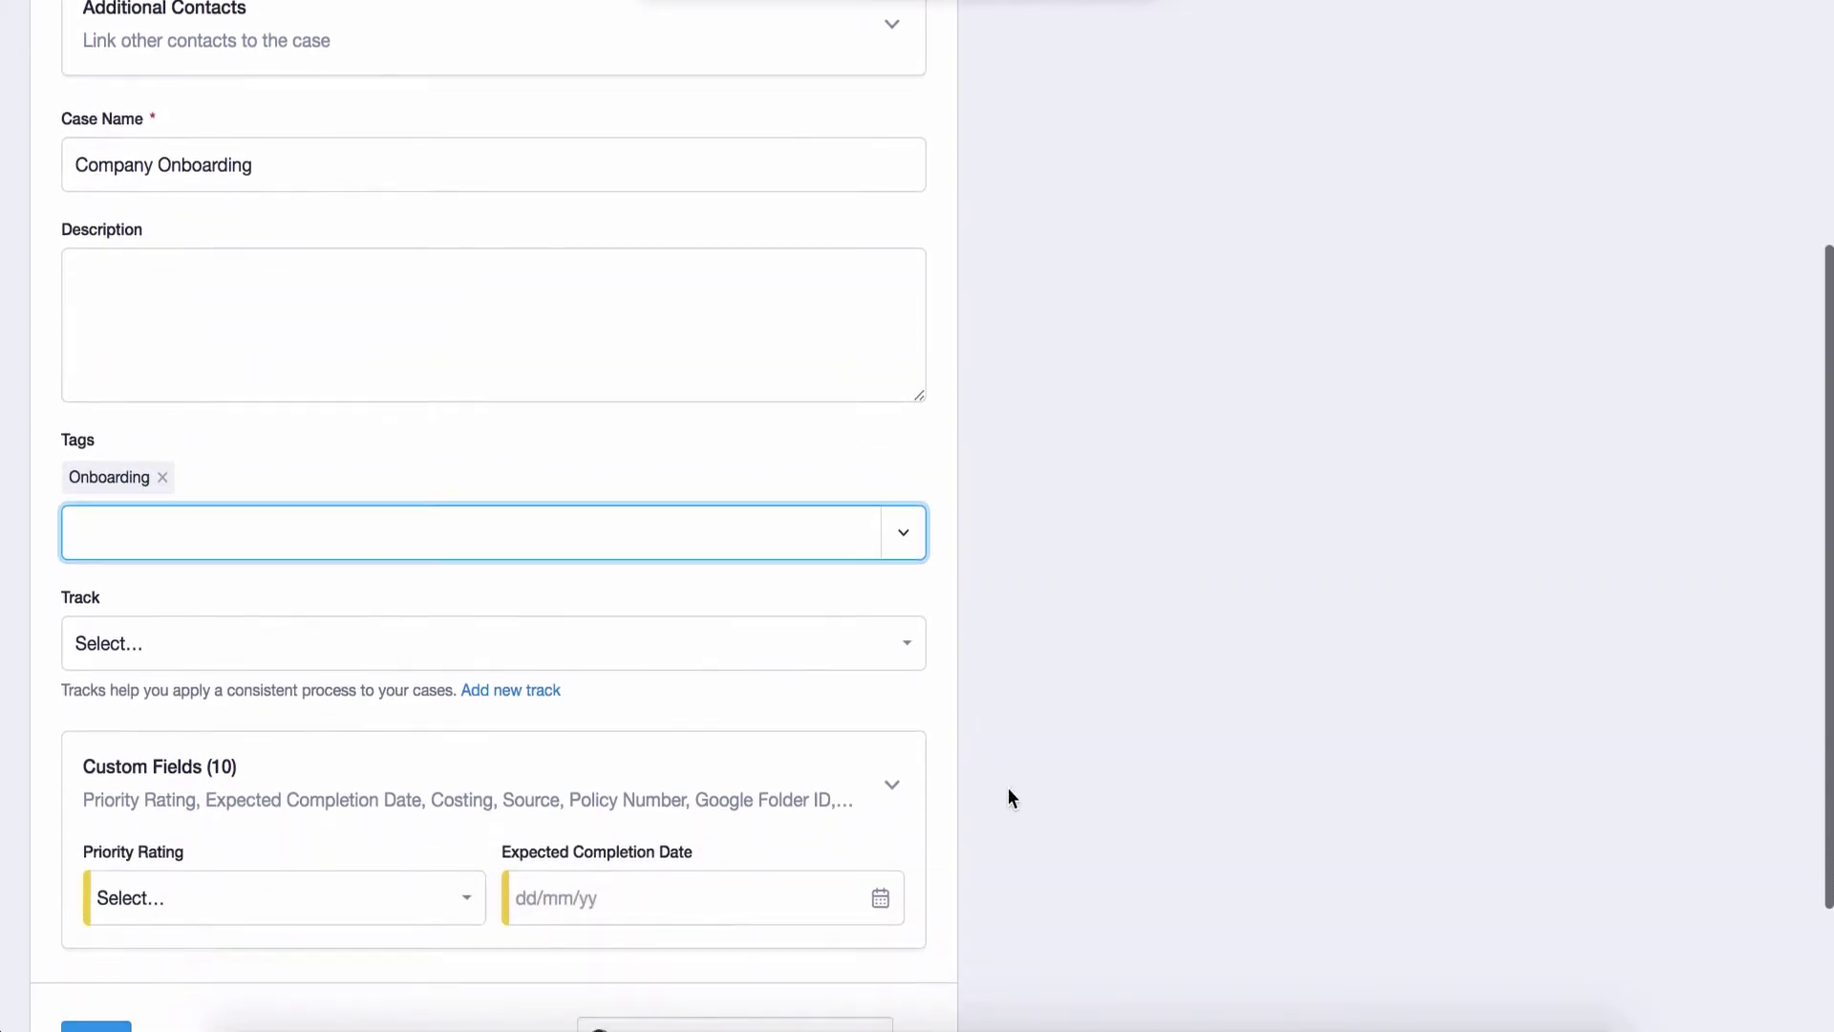
pyautogui.click(909, 656)
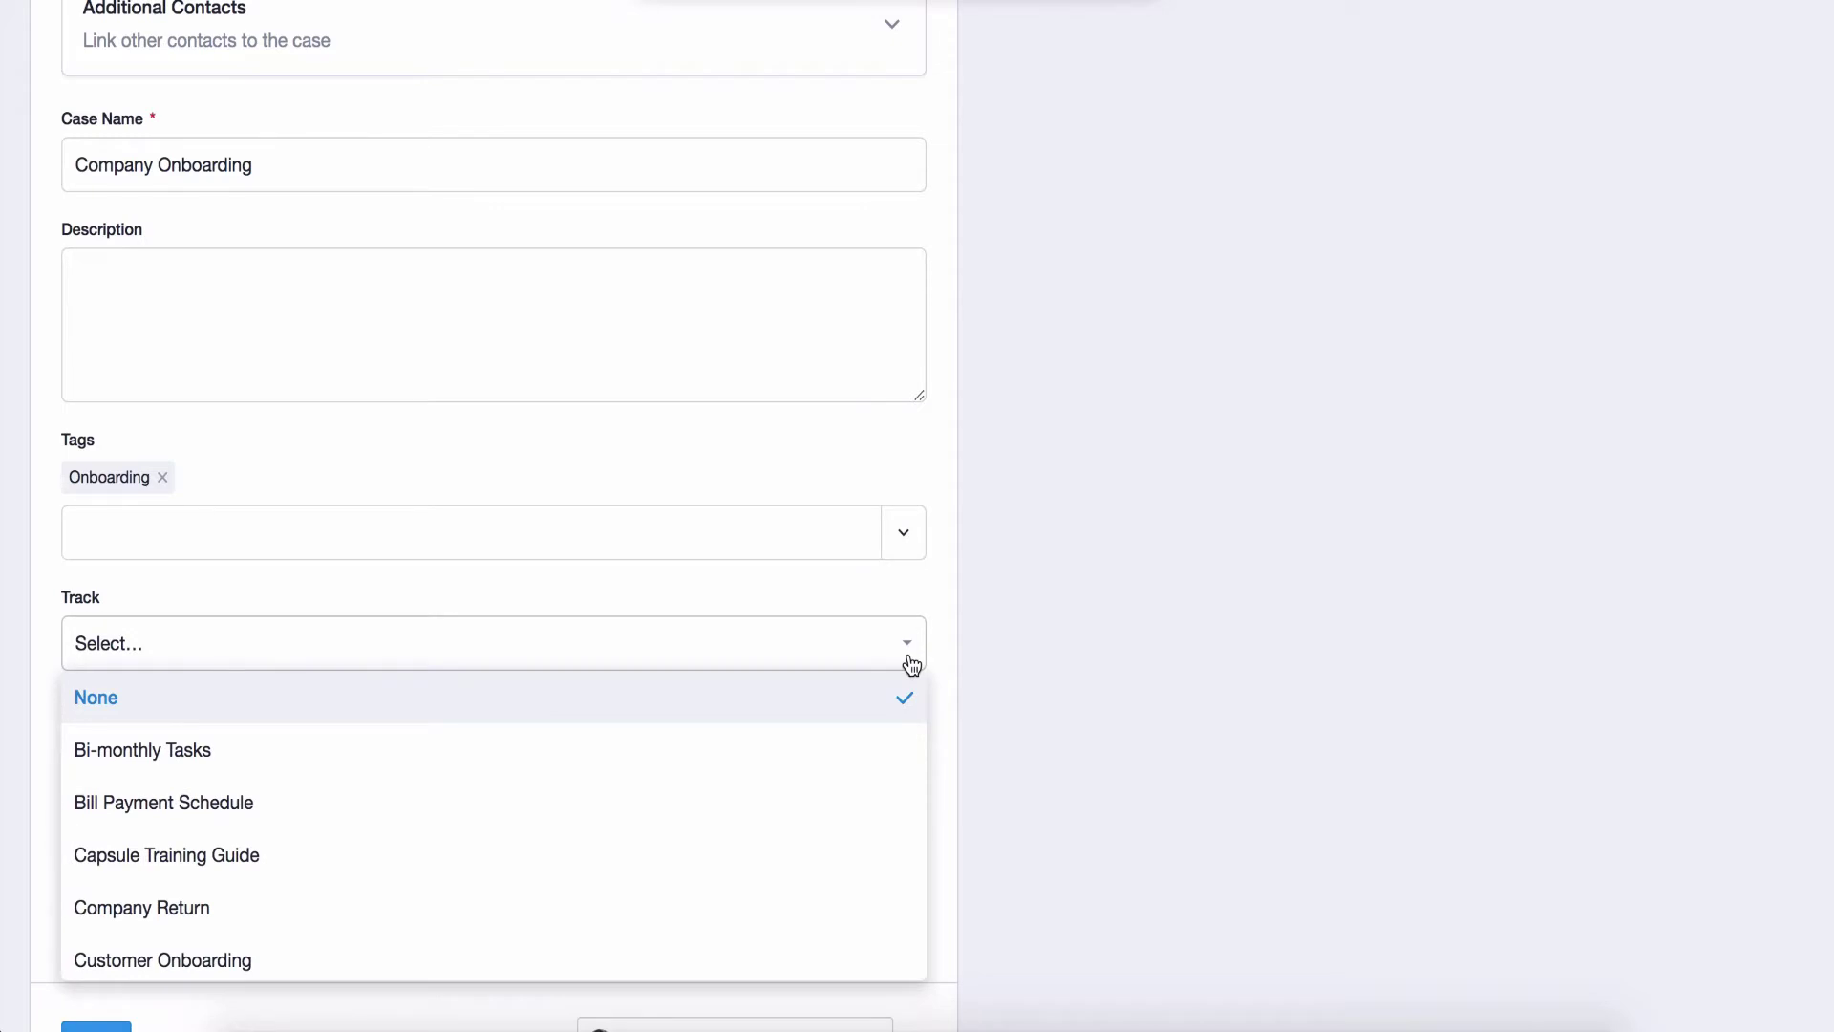
pyautogui.click(870, 960)
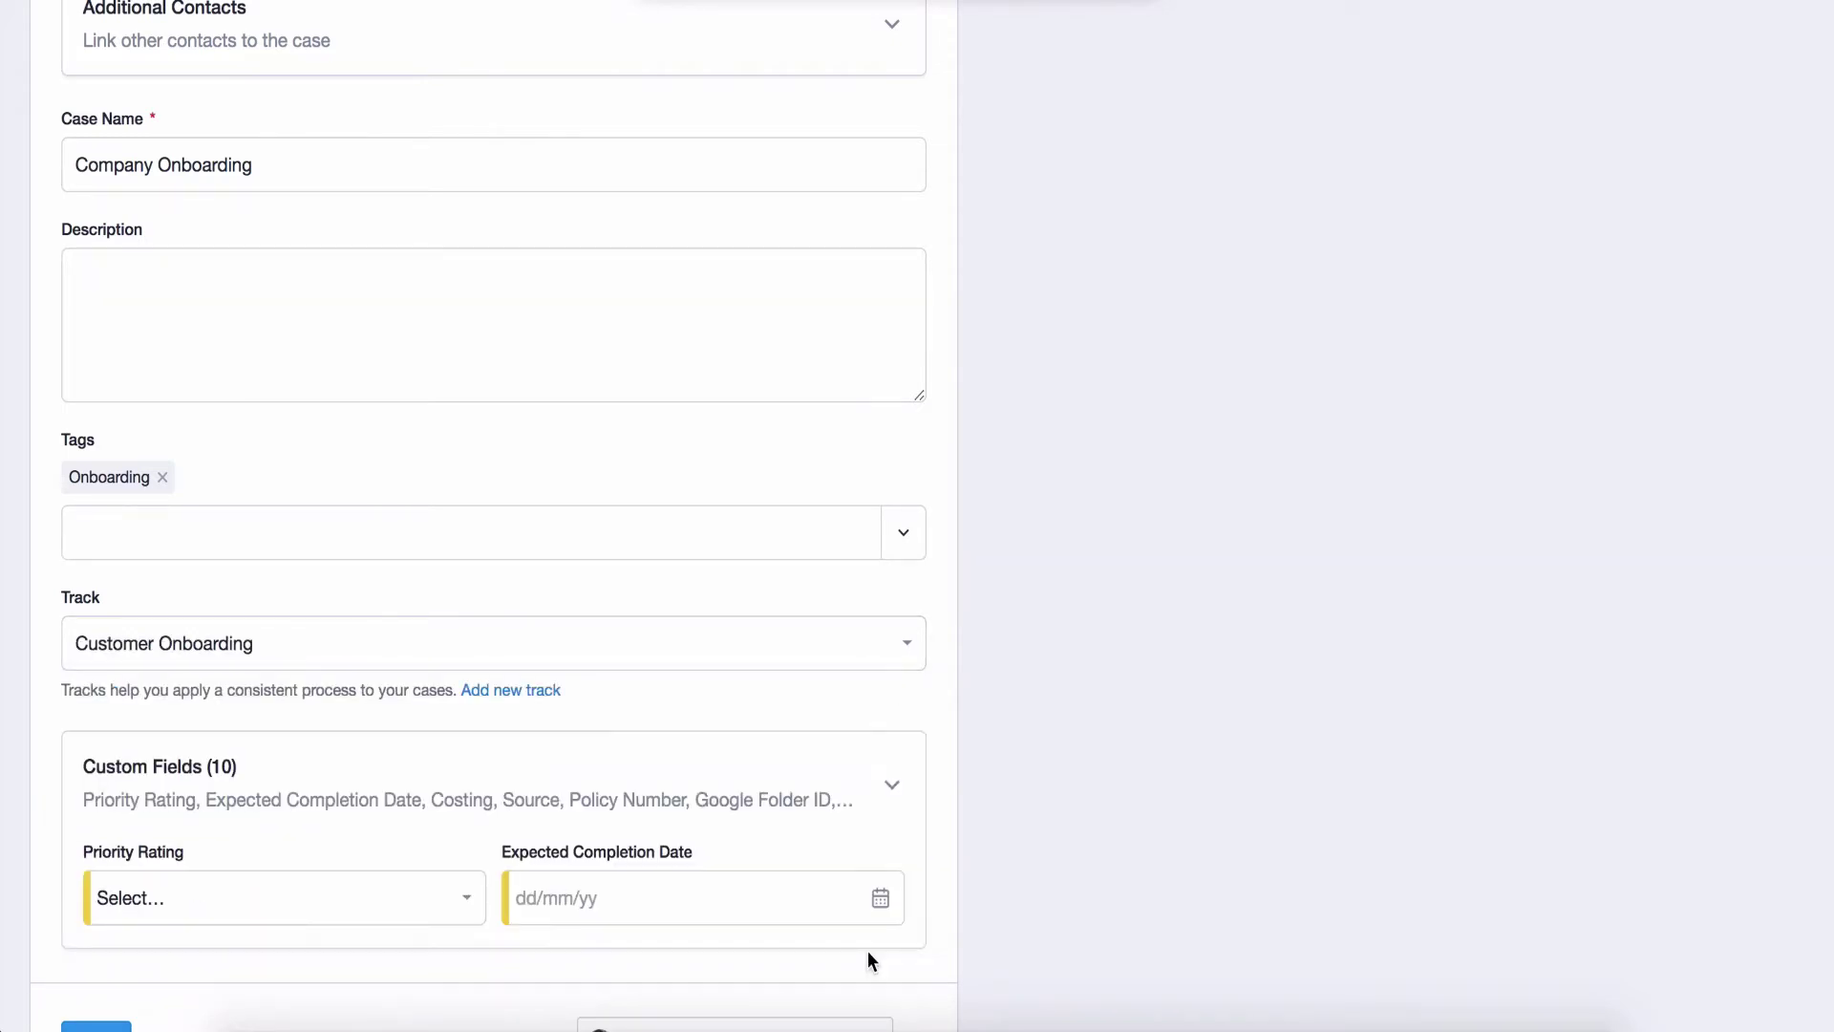
# Set the priority rating to Medium and the expected completion date to 30/04/2021
pyautogui.scroll(-2, 1034, 973)
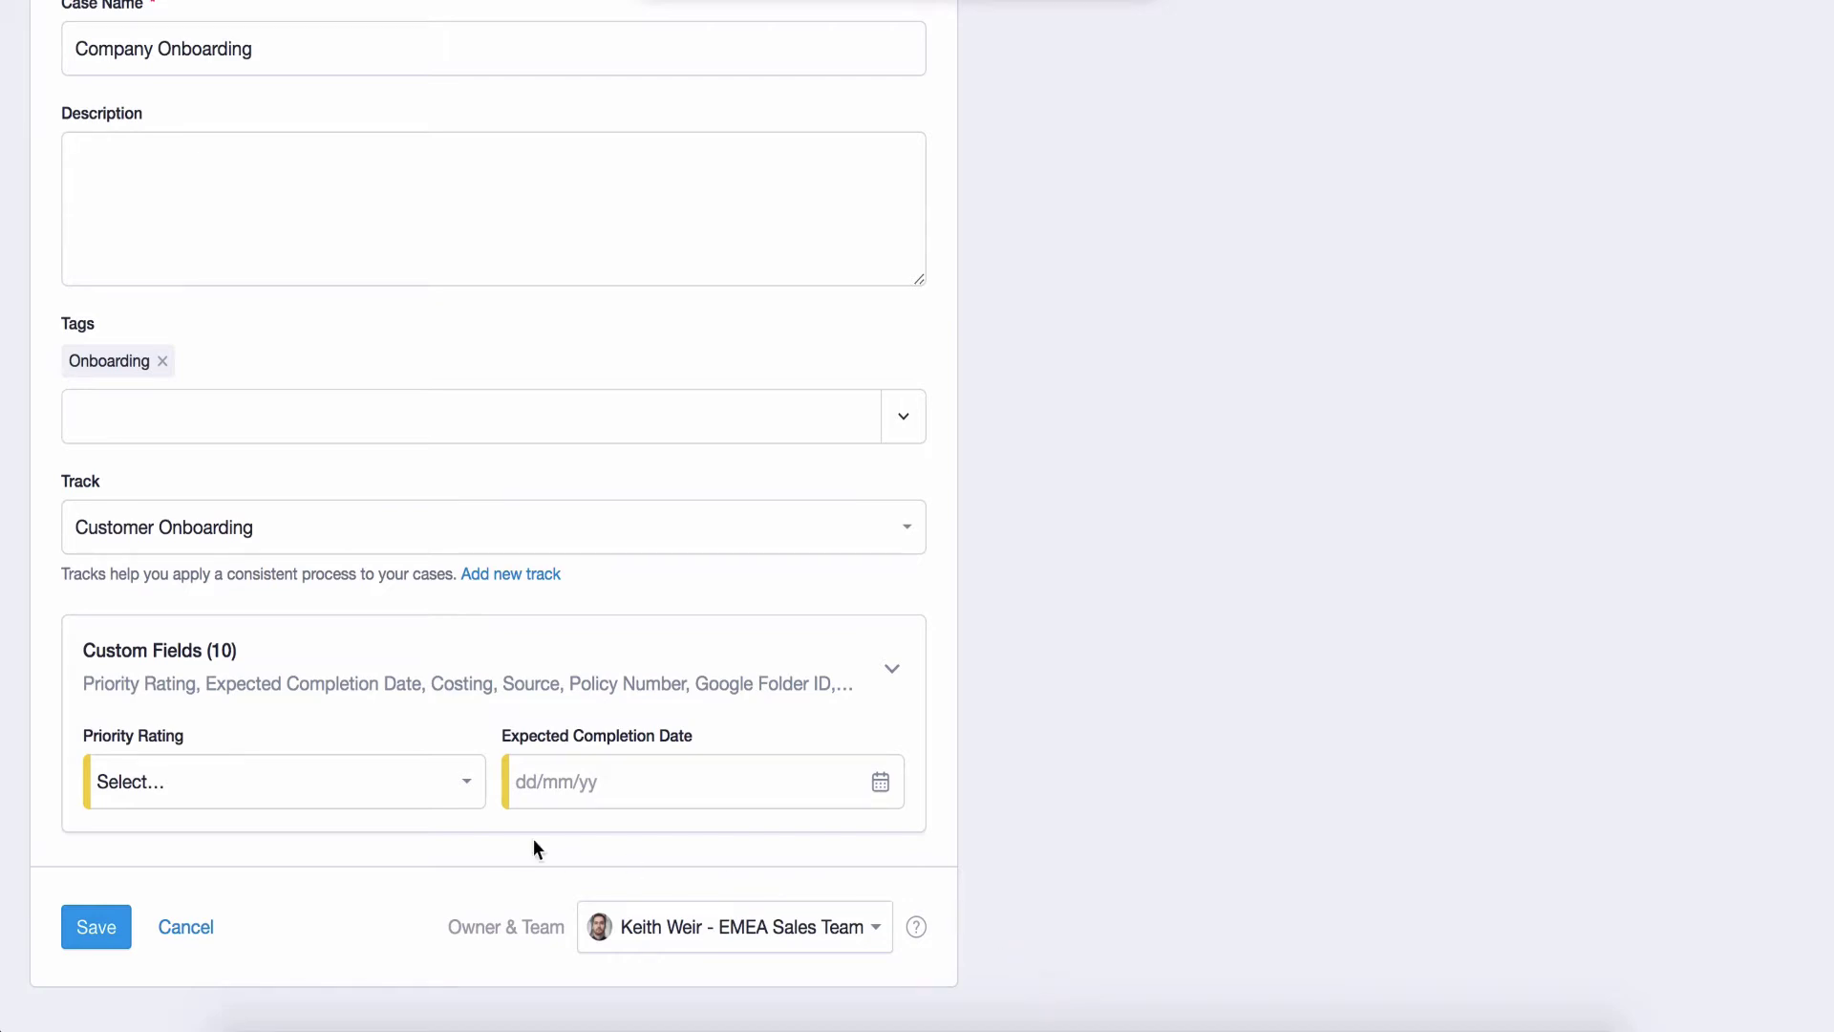
pyautogui.click(469, 801)
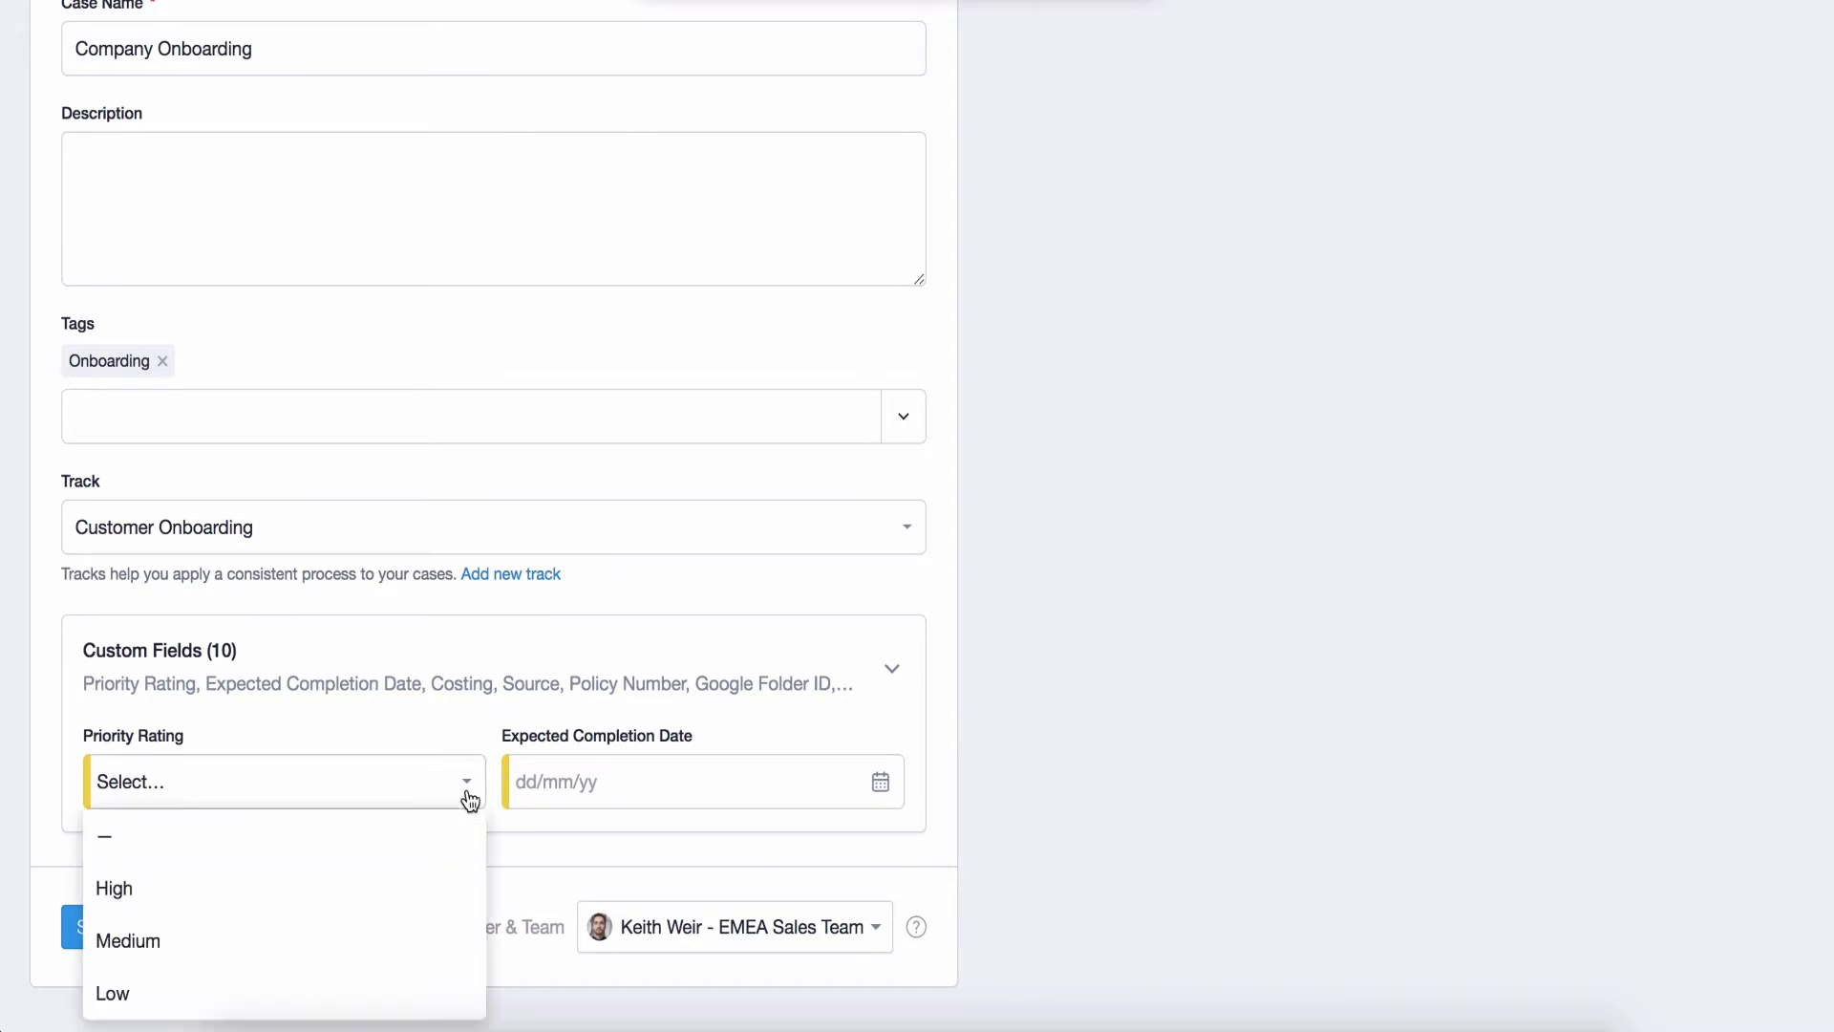
pyautogui.click(430, 933)
pyautogui.click(817, 783)
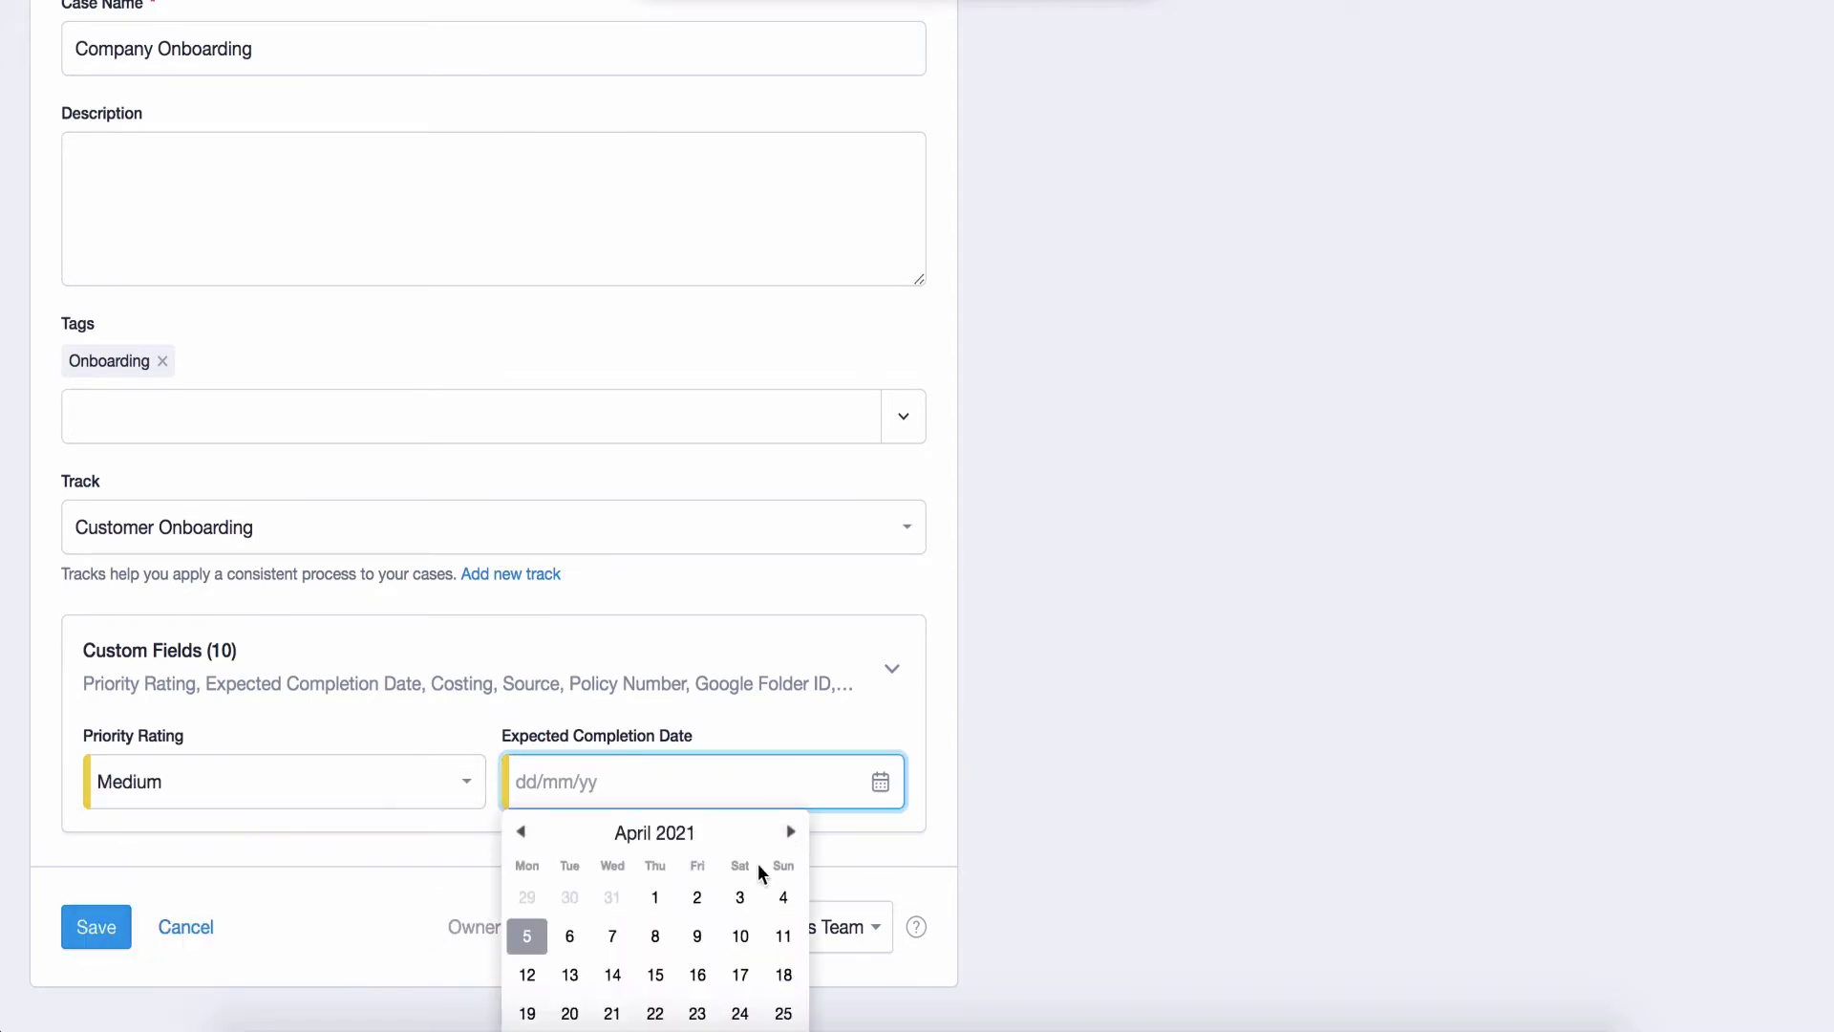
pyautogui.scroll(-2, 759, 862)
pyautogui.click(697, 978)
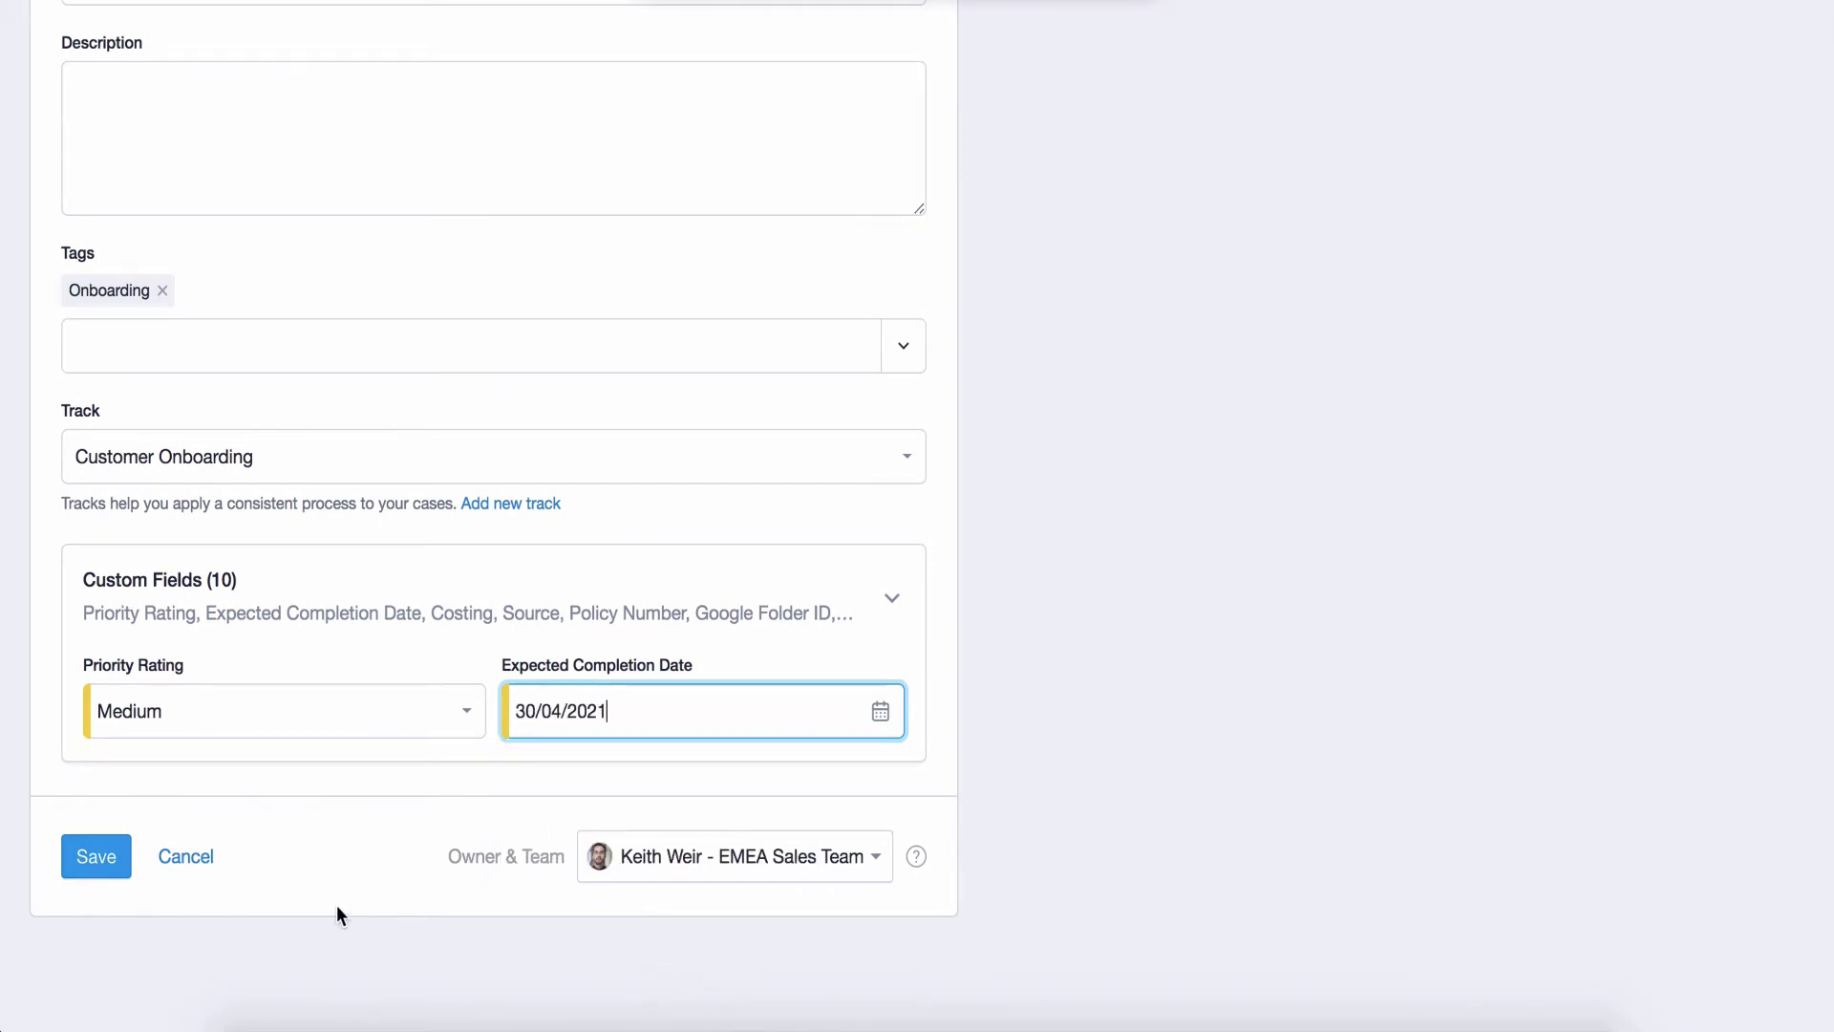
# Save the new Company Onboarding case
pyautogui.click(97, 873)
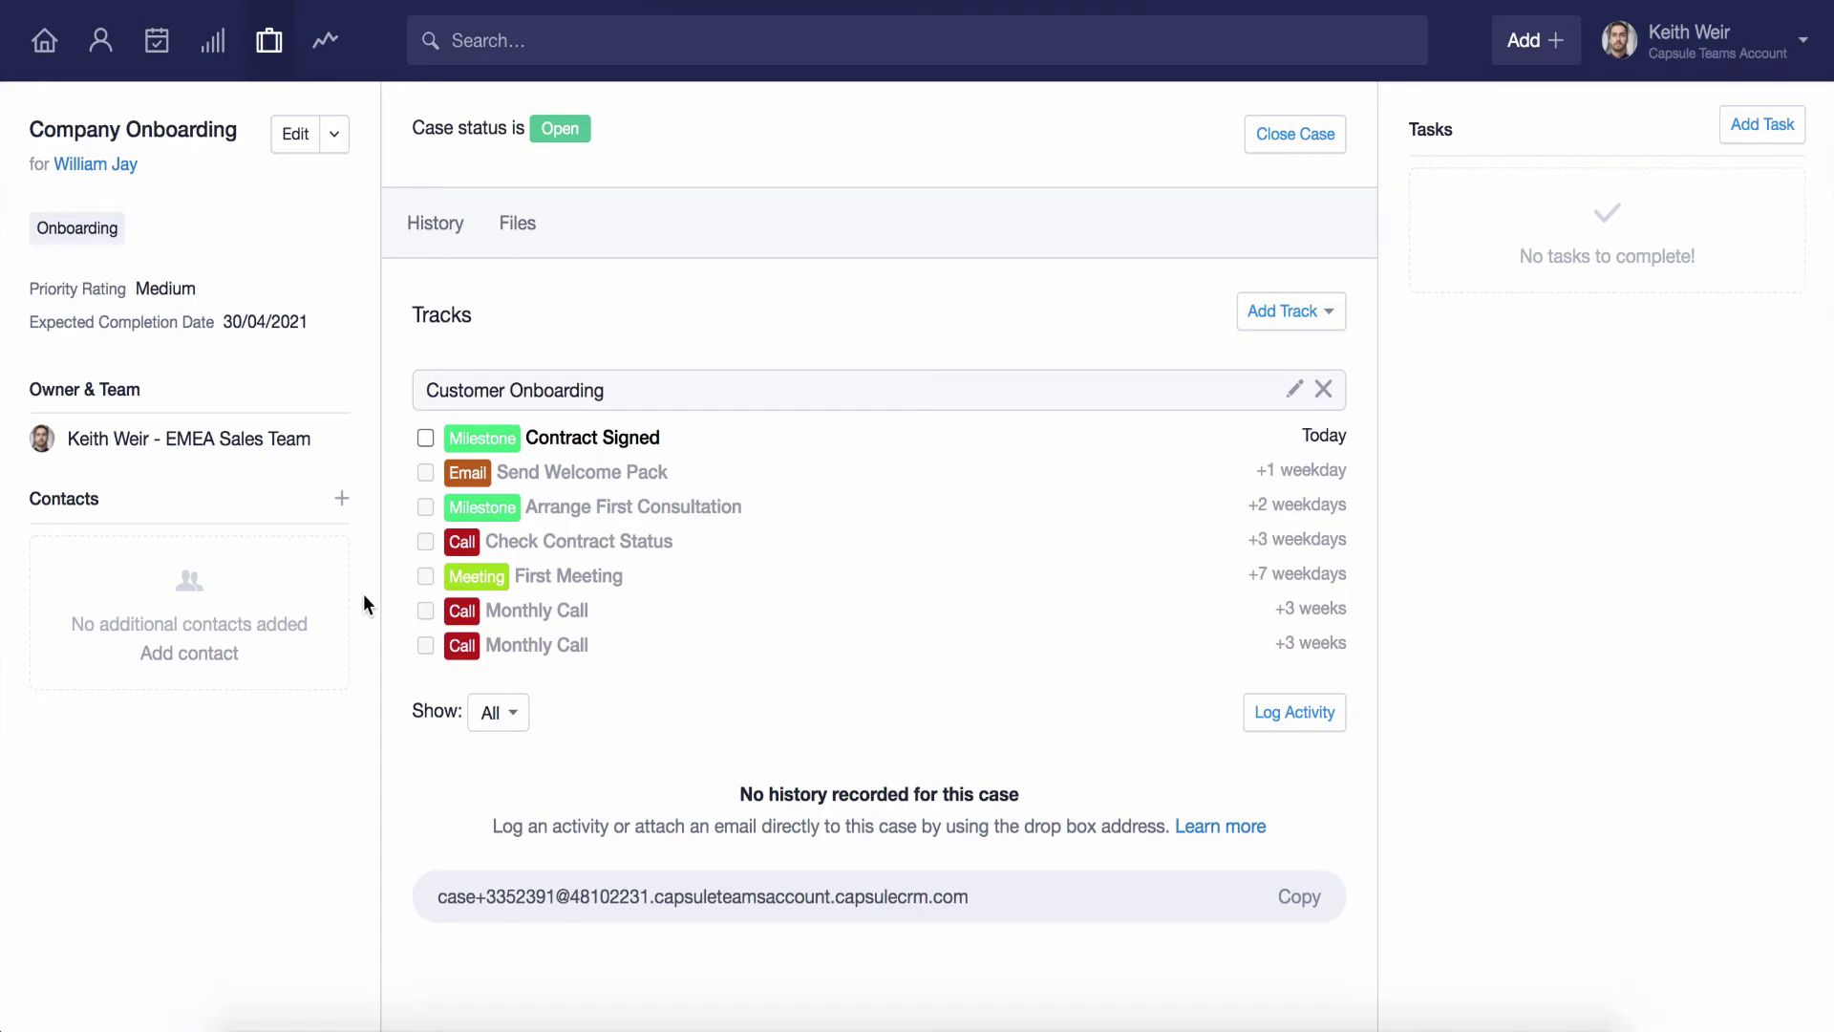
pyautogui.click(520, 246)
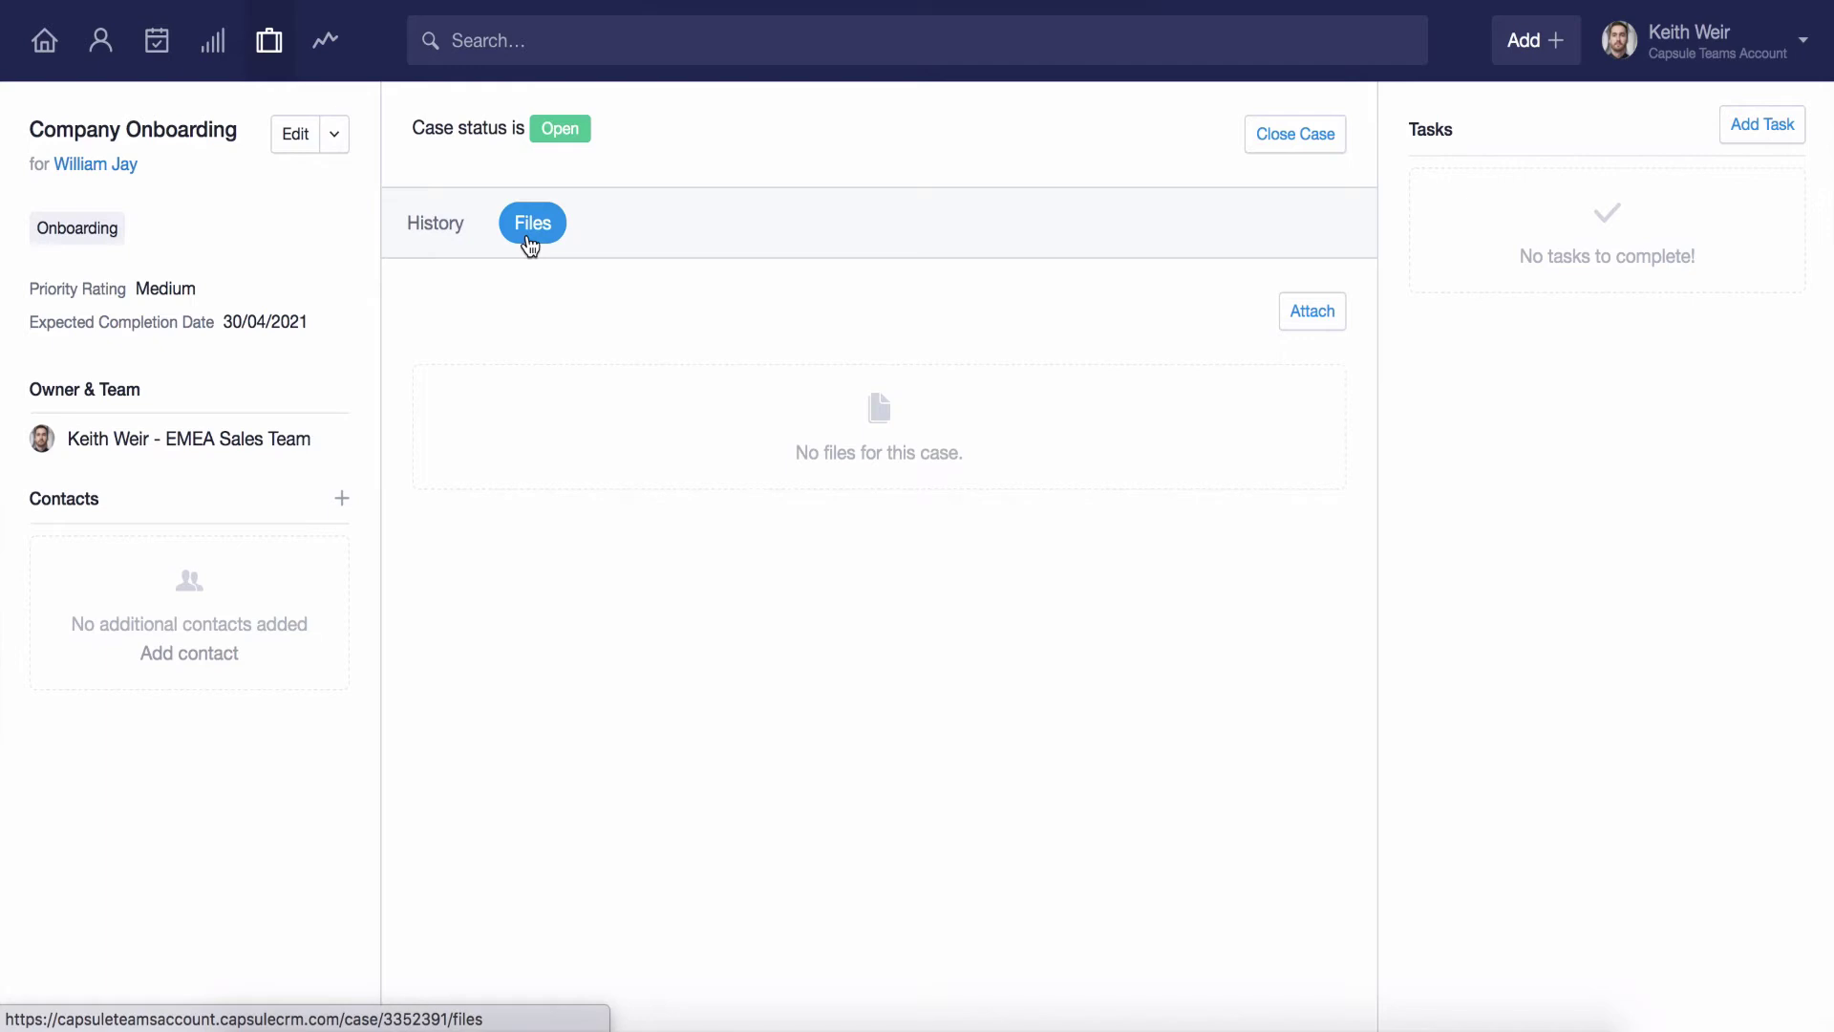
pyautogui.click(429, 237)
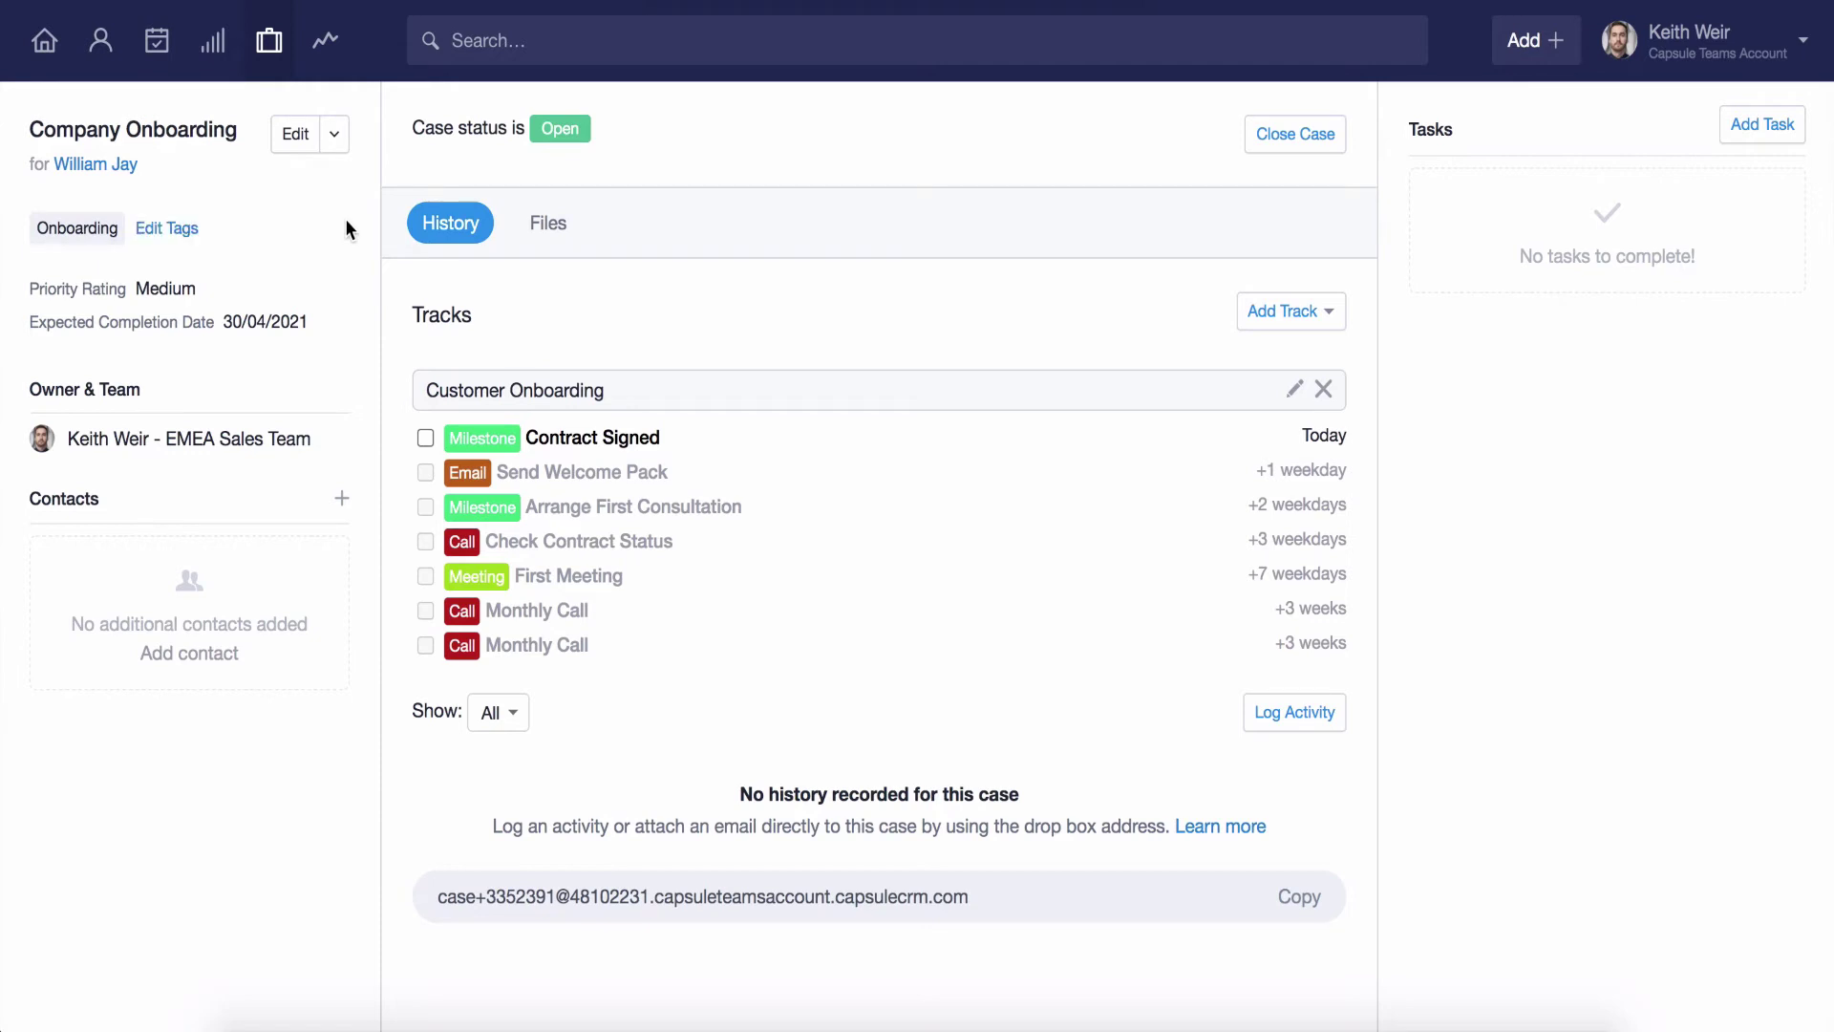
# Copy the Company Onboarding case's drop-box email address to the clipboard
pyautogui.click(334, 136)
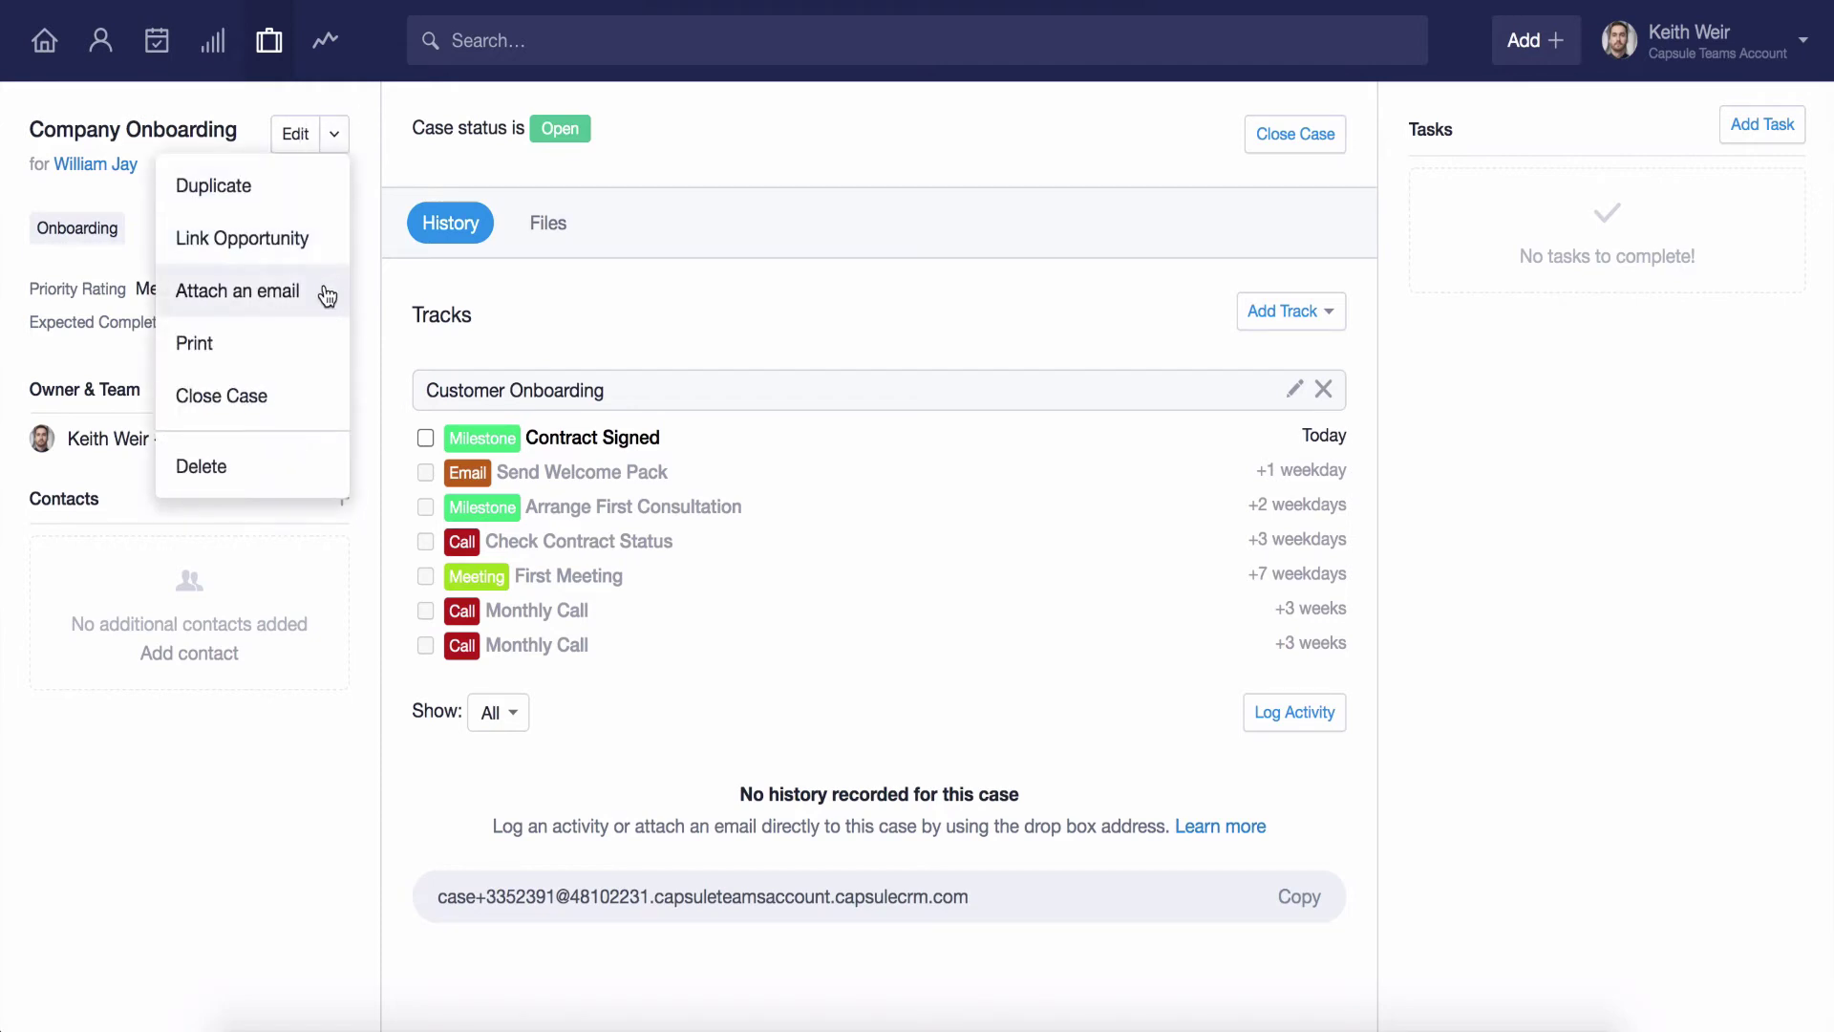
pyautogui.click(375, 321)
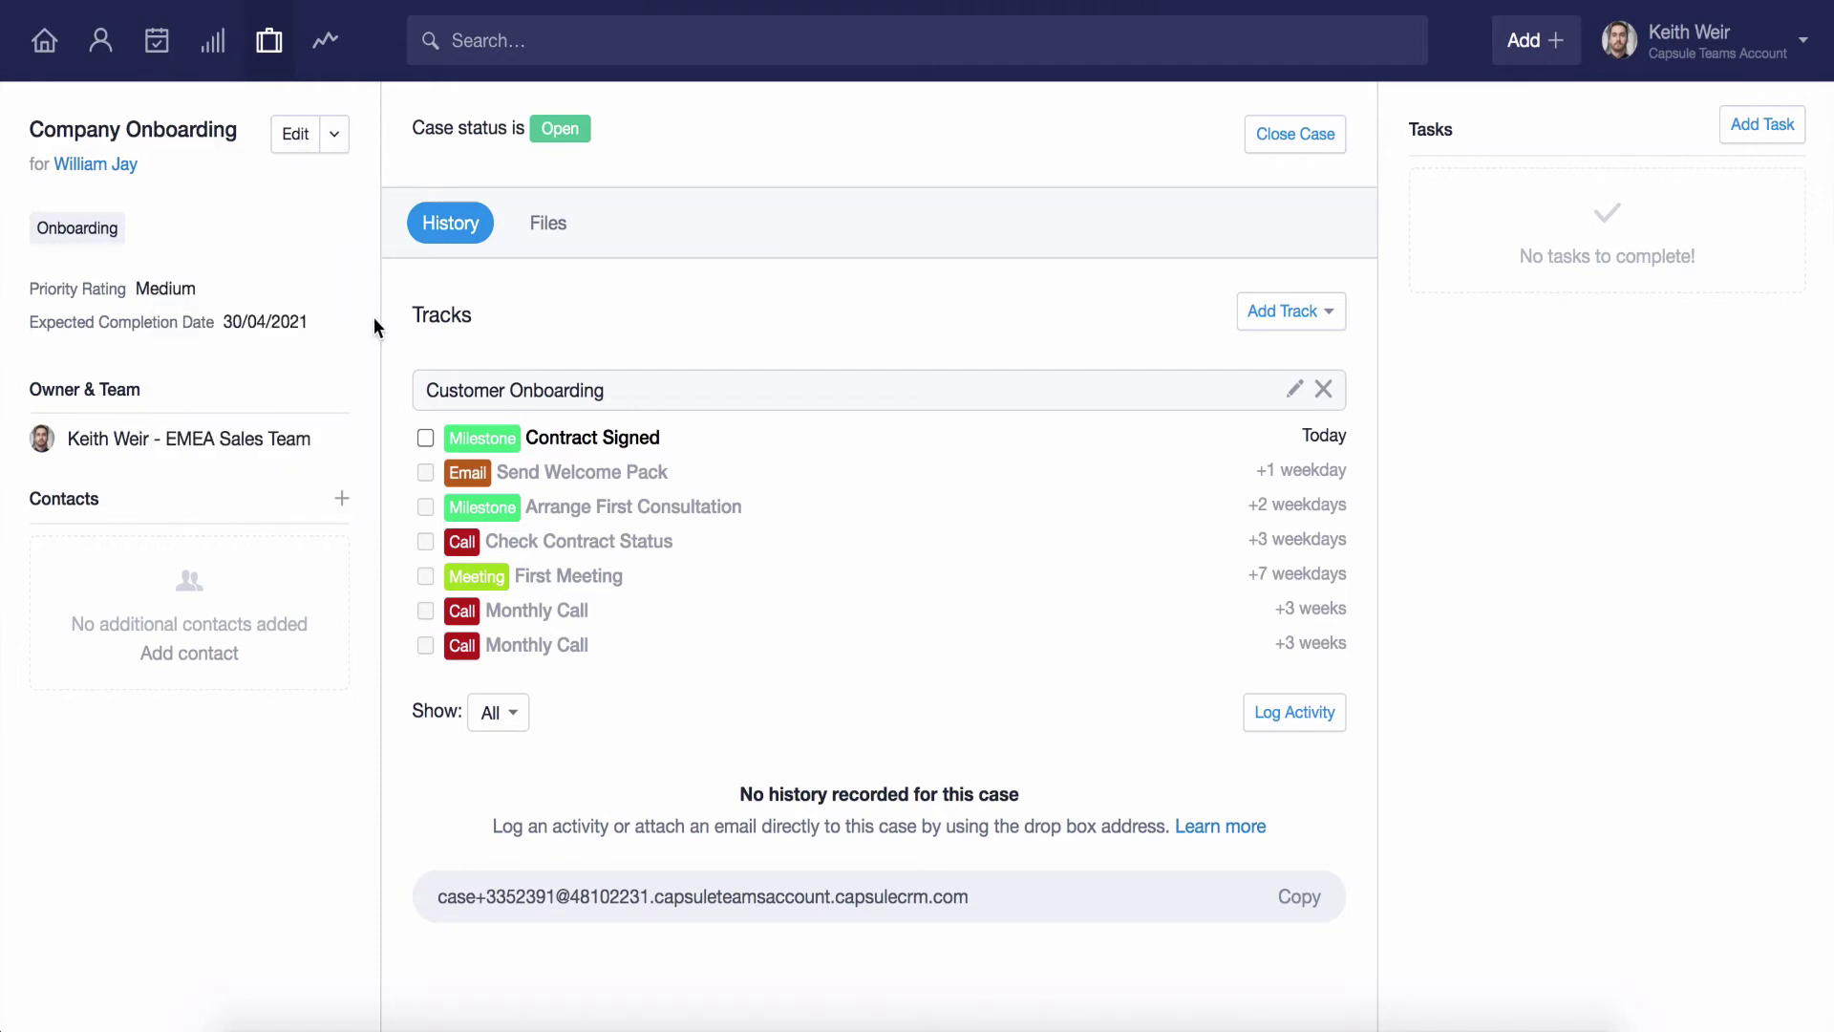
pyautogui.click(1301, 902)
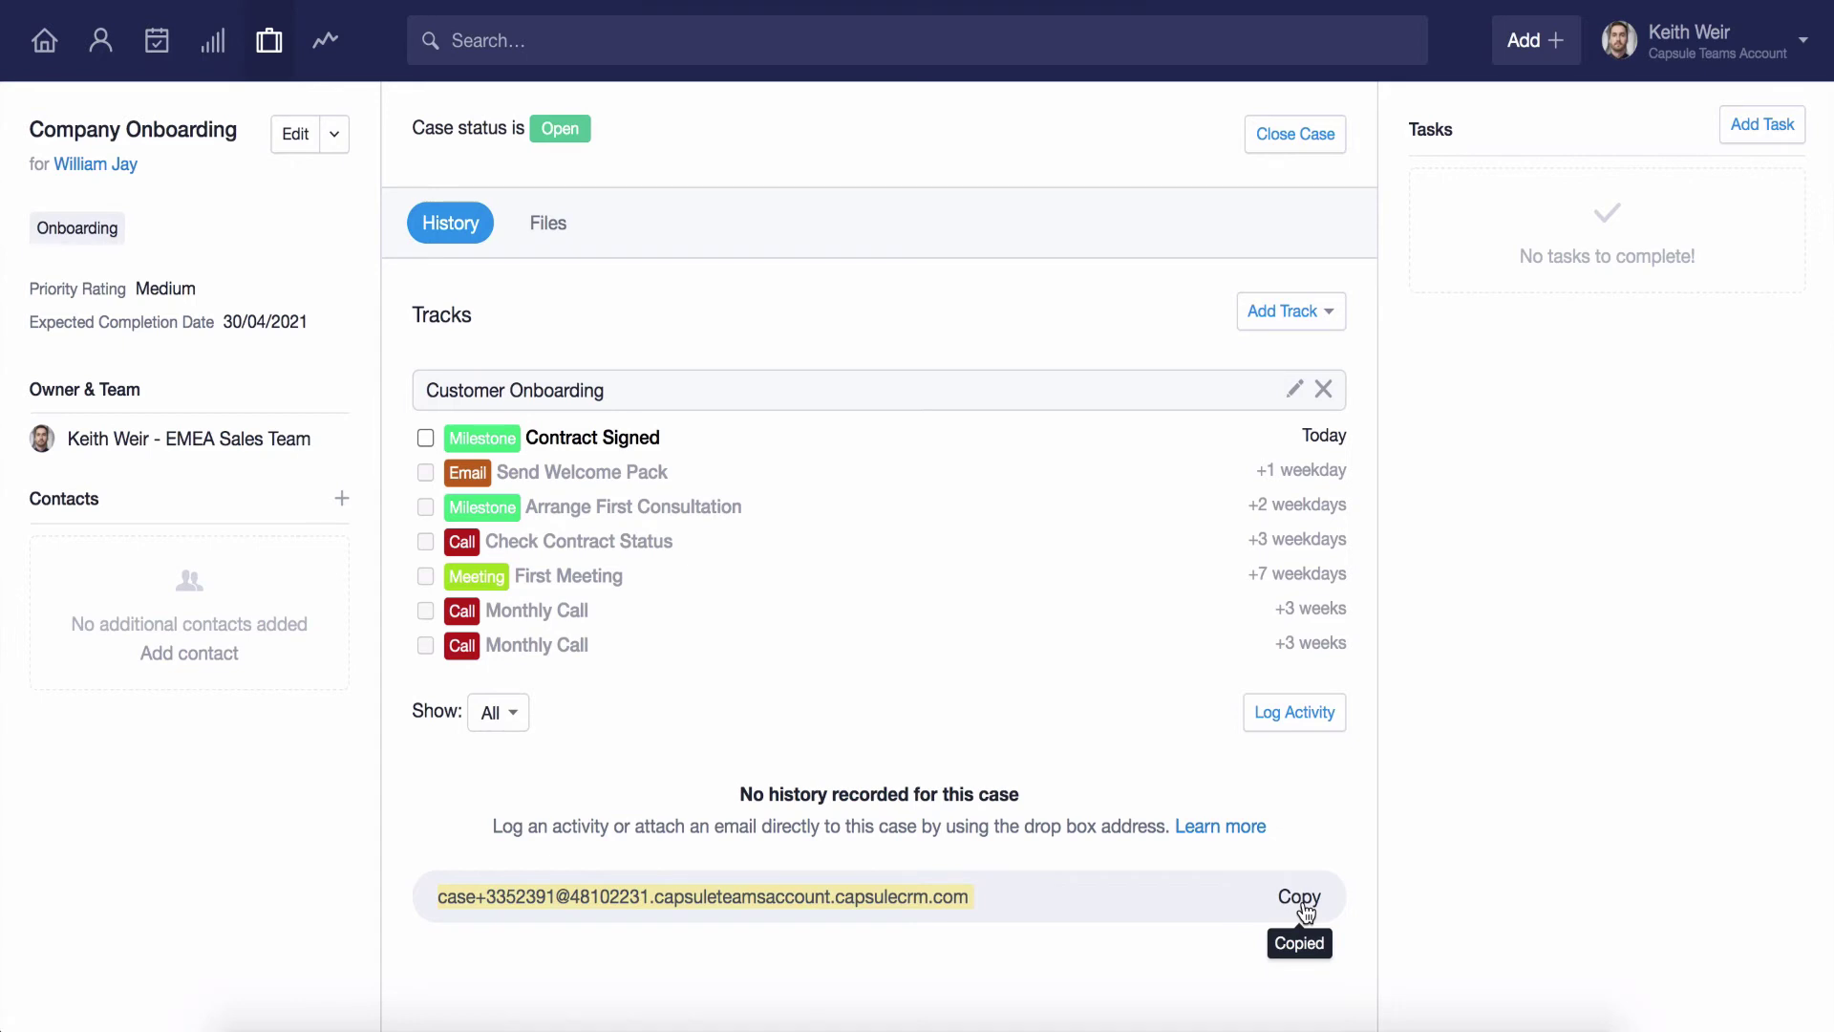
pyautogui.click(1052, 745)
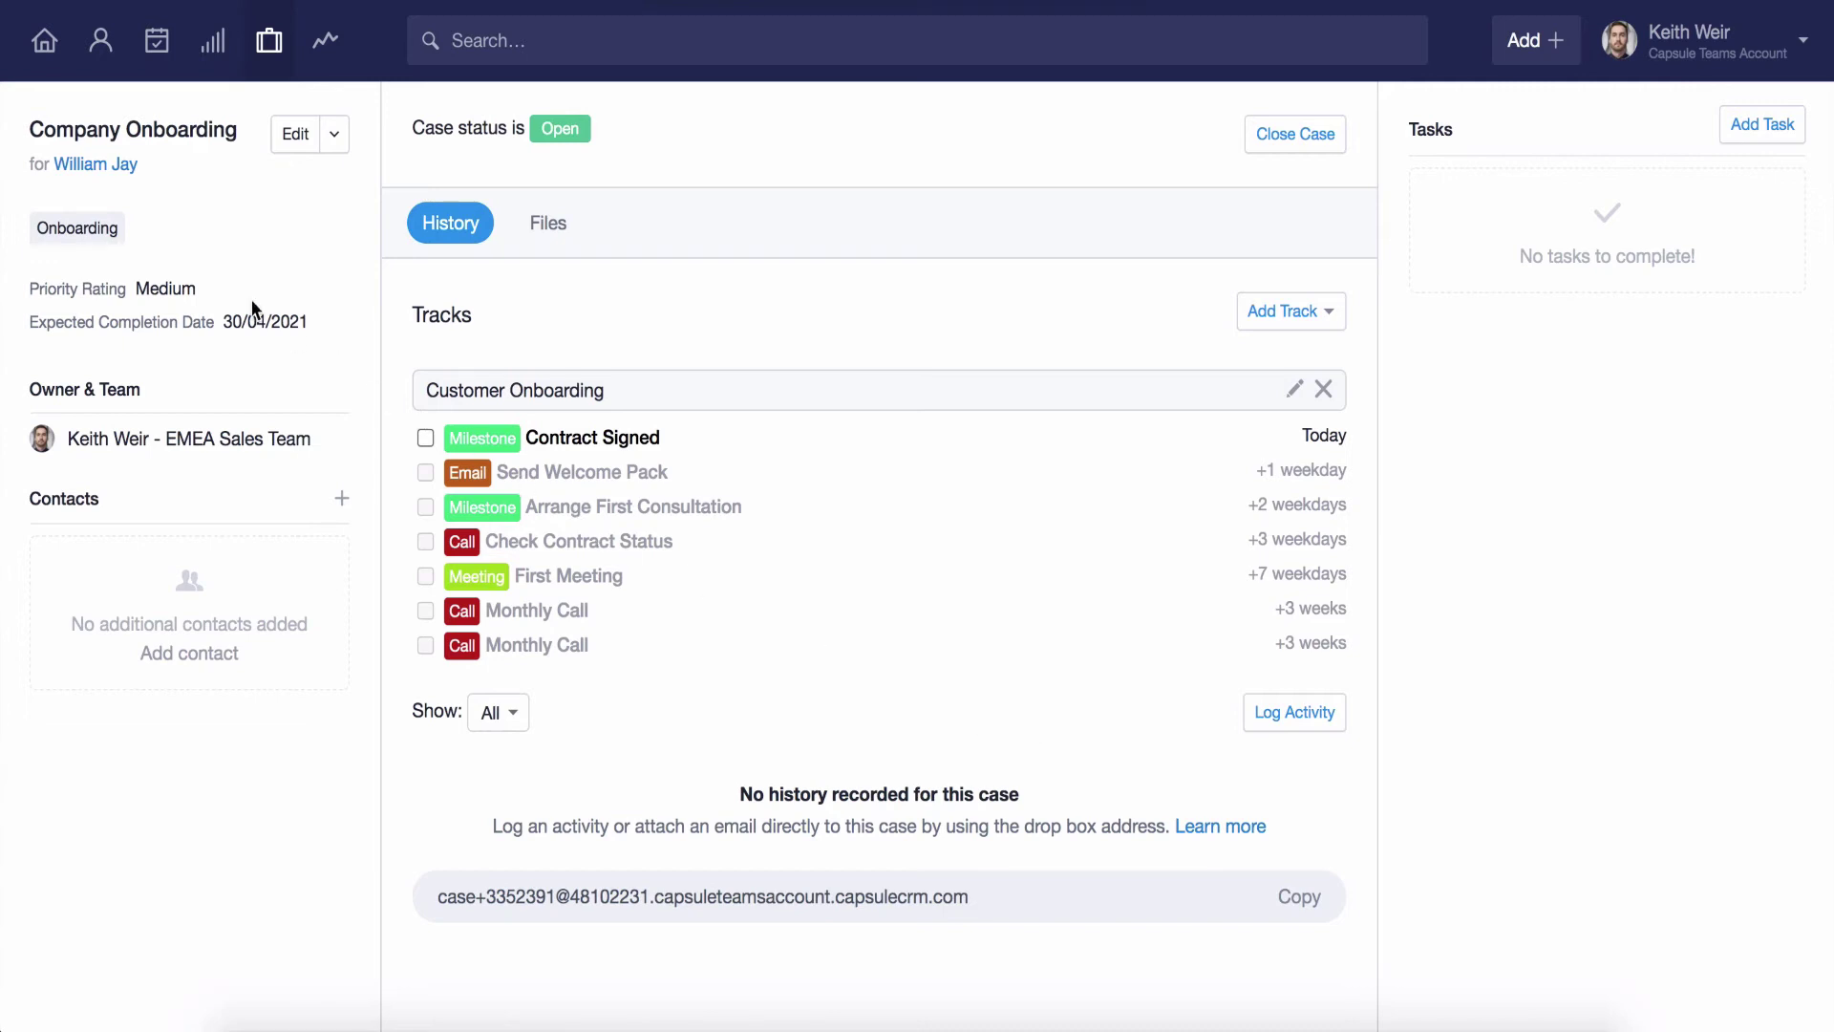
pyautogui.moveTo(175, 232)
pyautogui.moveTo(121, 172)
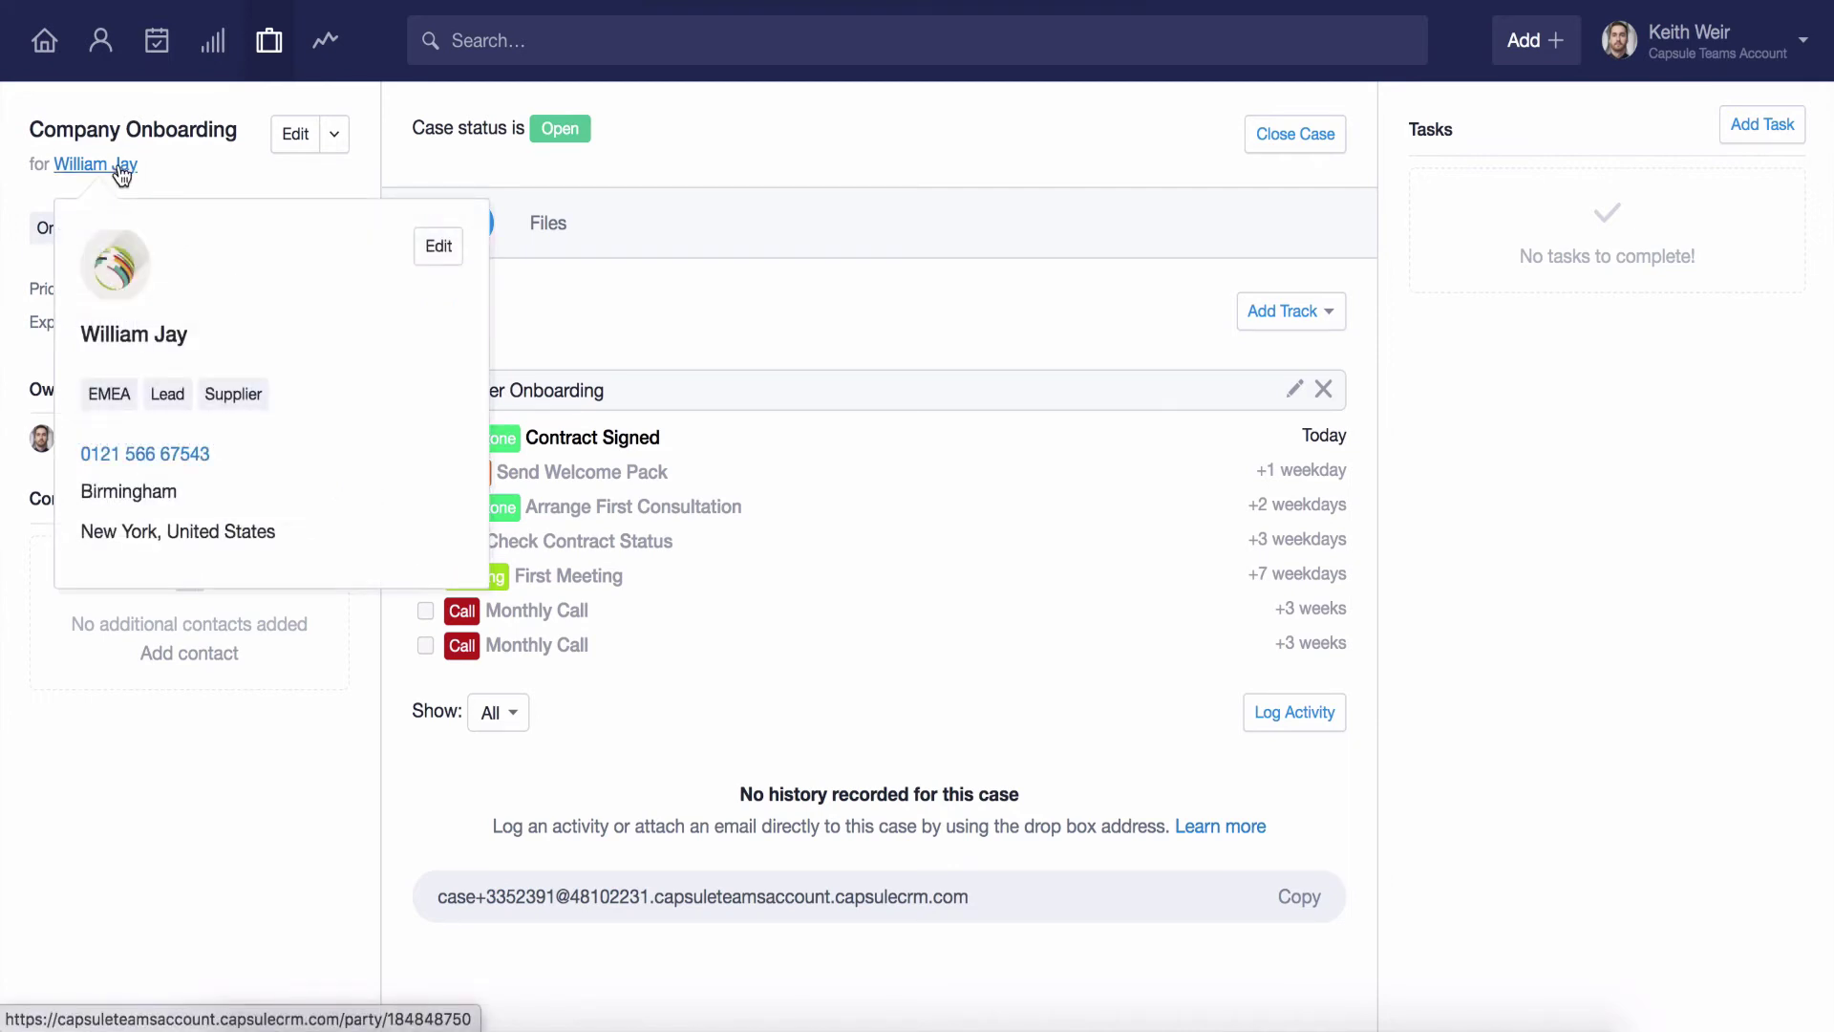
# Link the contact's latest Business Review note to the Company Onboarding case and save it
pyautogui.click(121, 167)
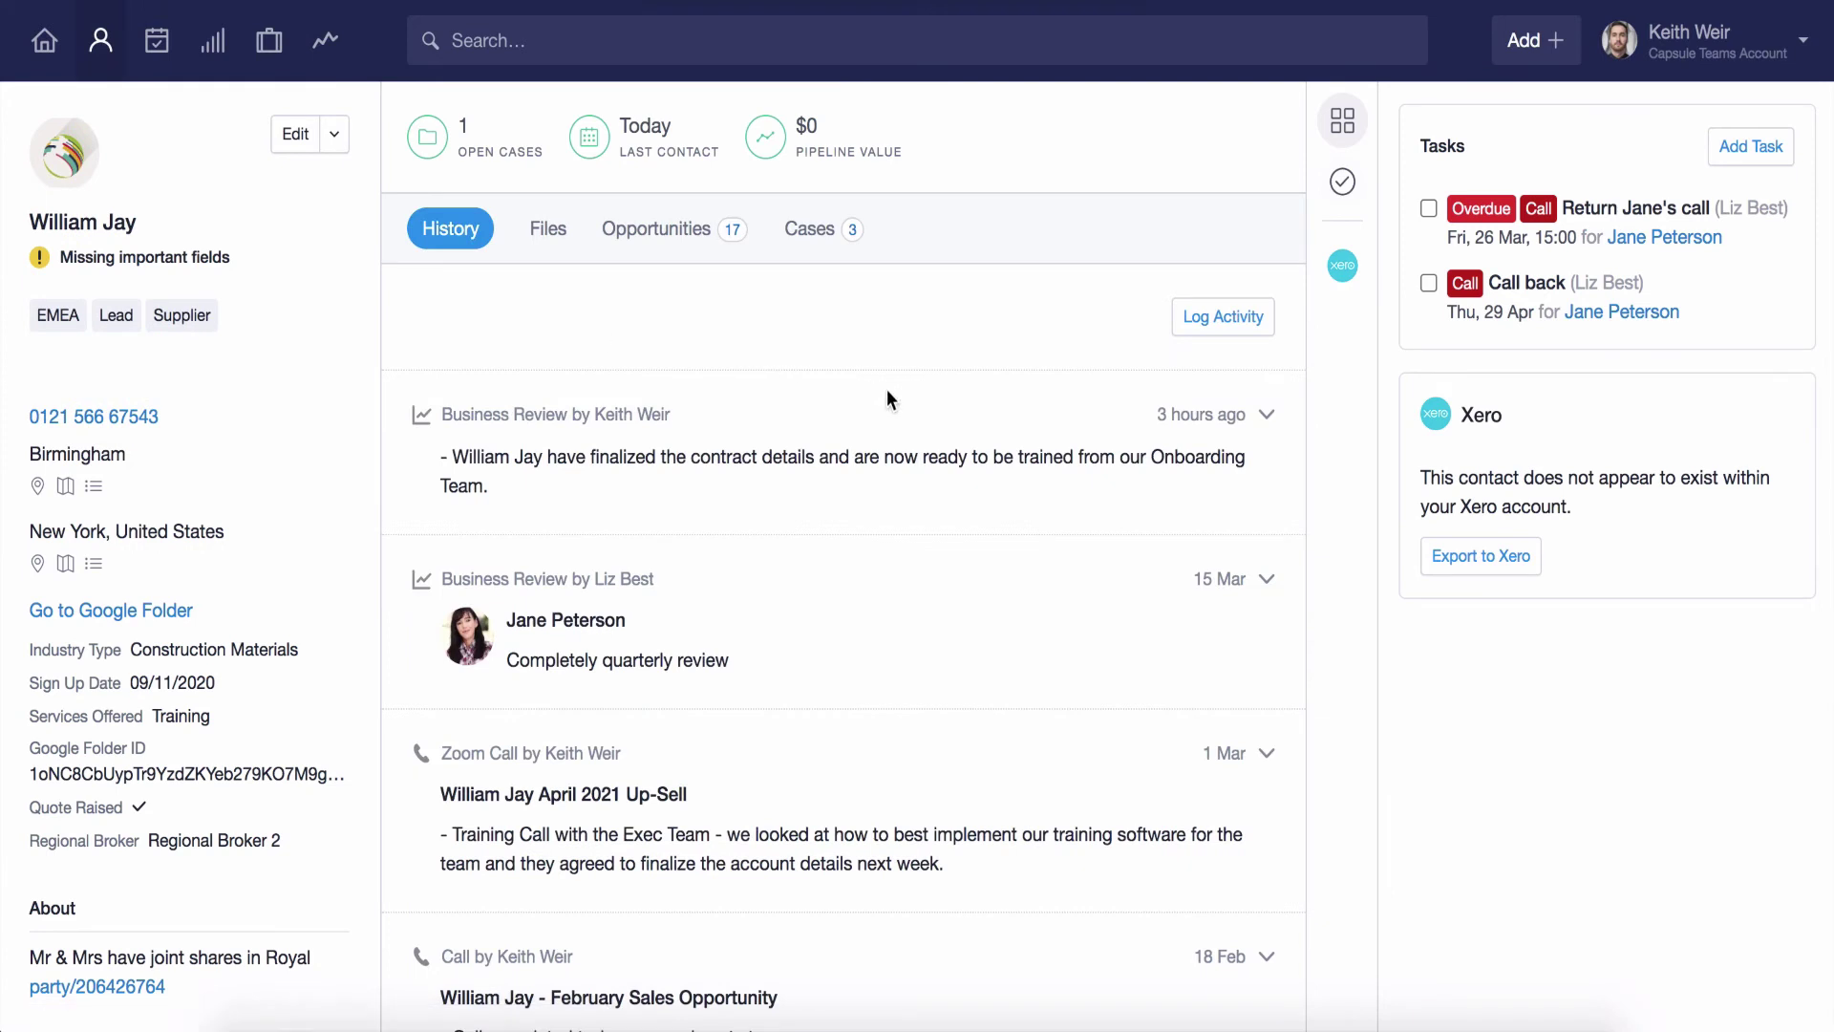
pyautogui.click(1268, 416)
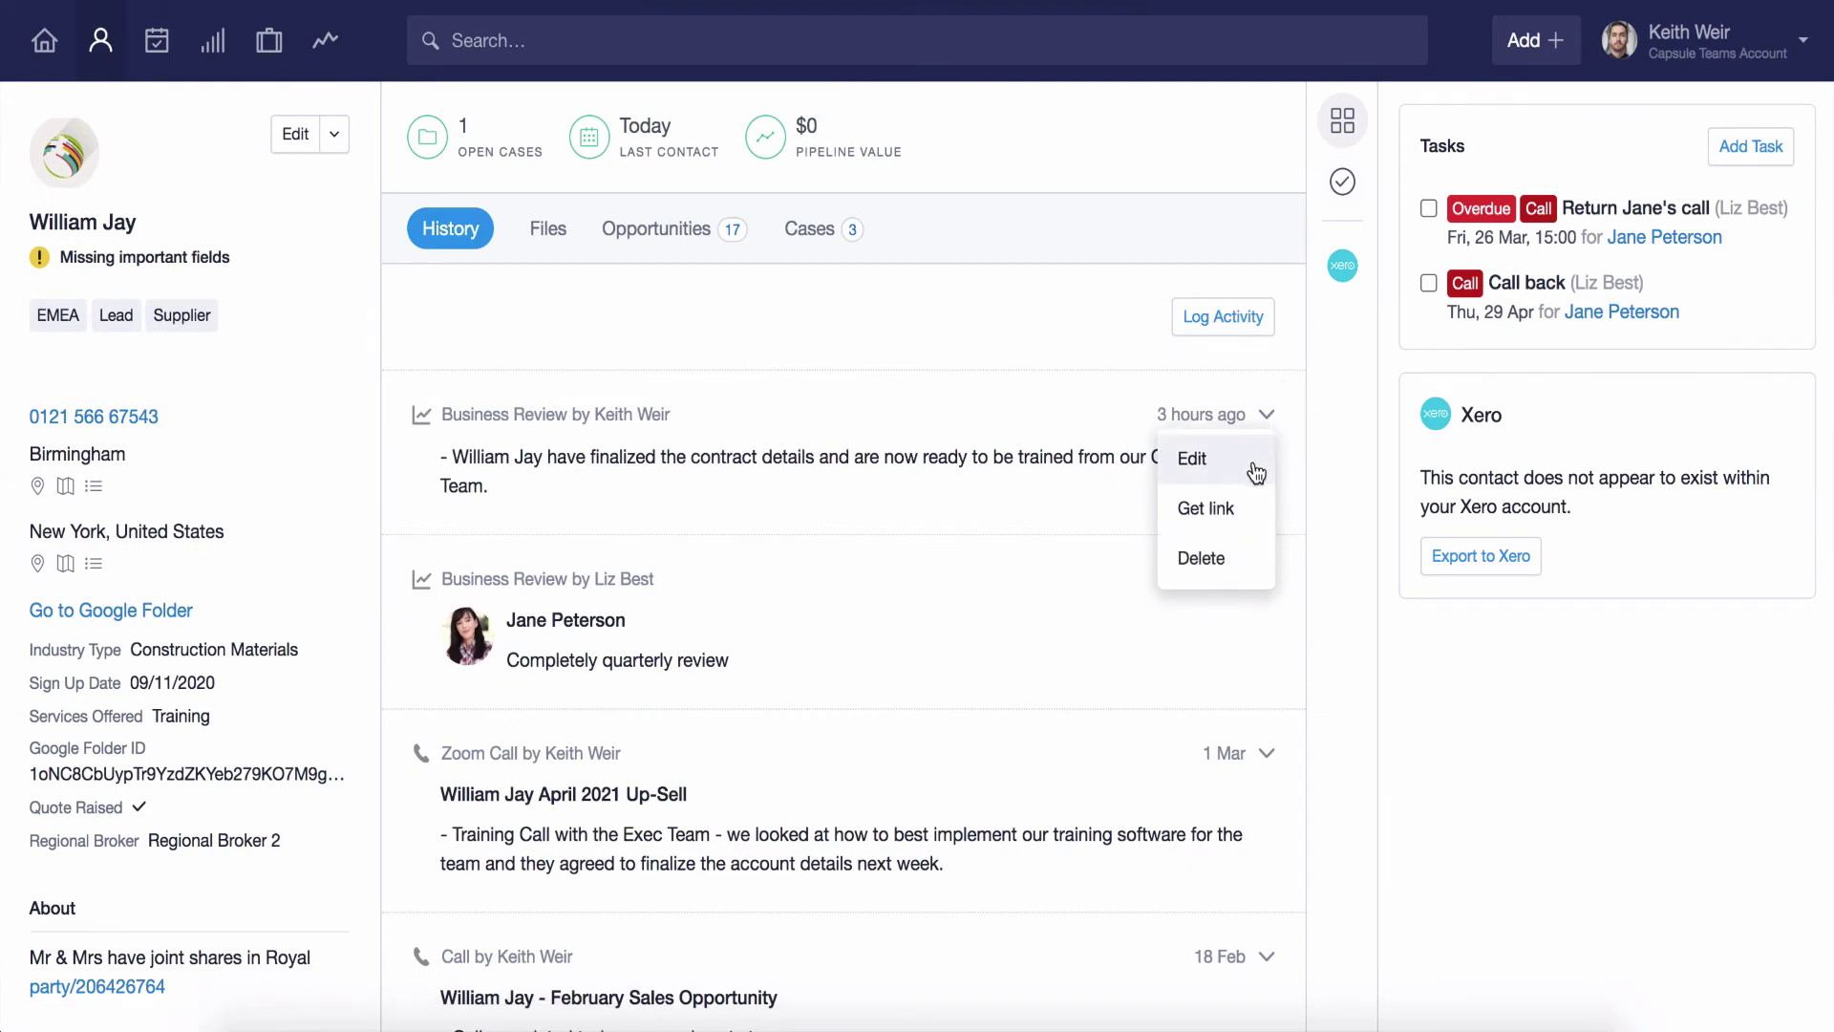
pyautogui.click(1256, 463)
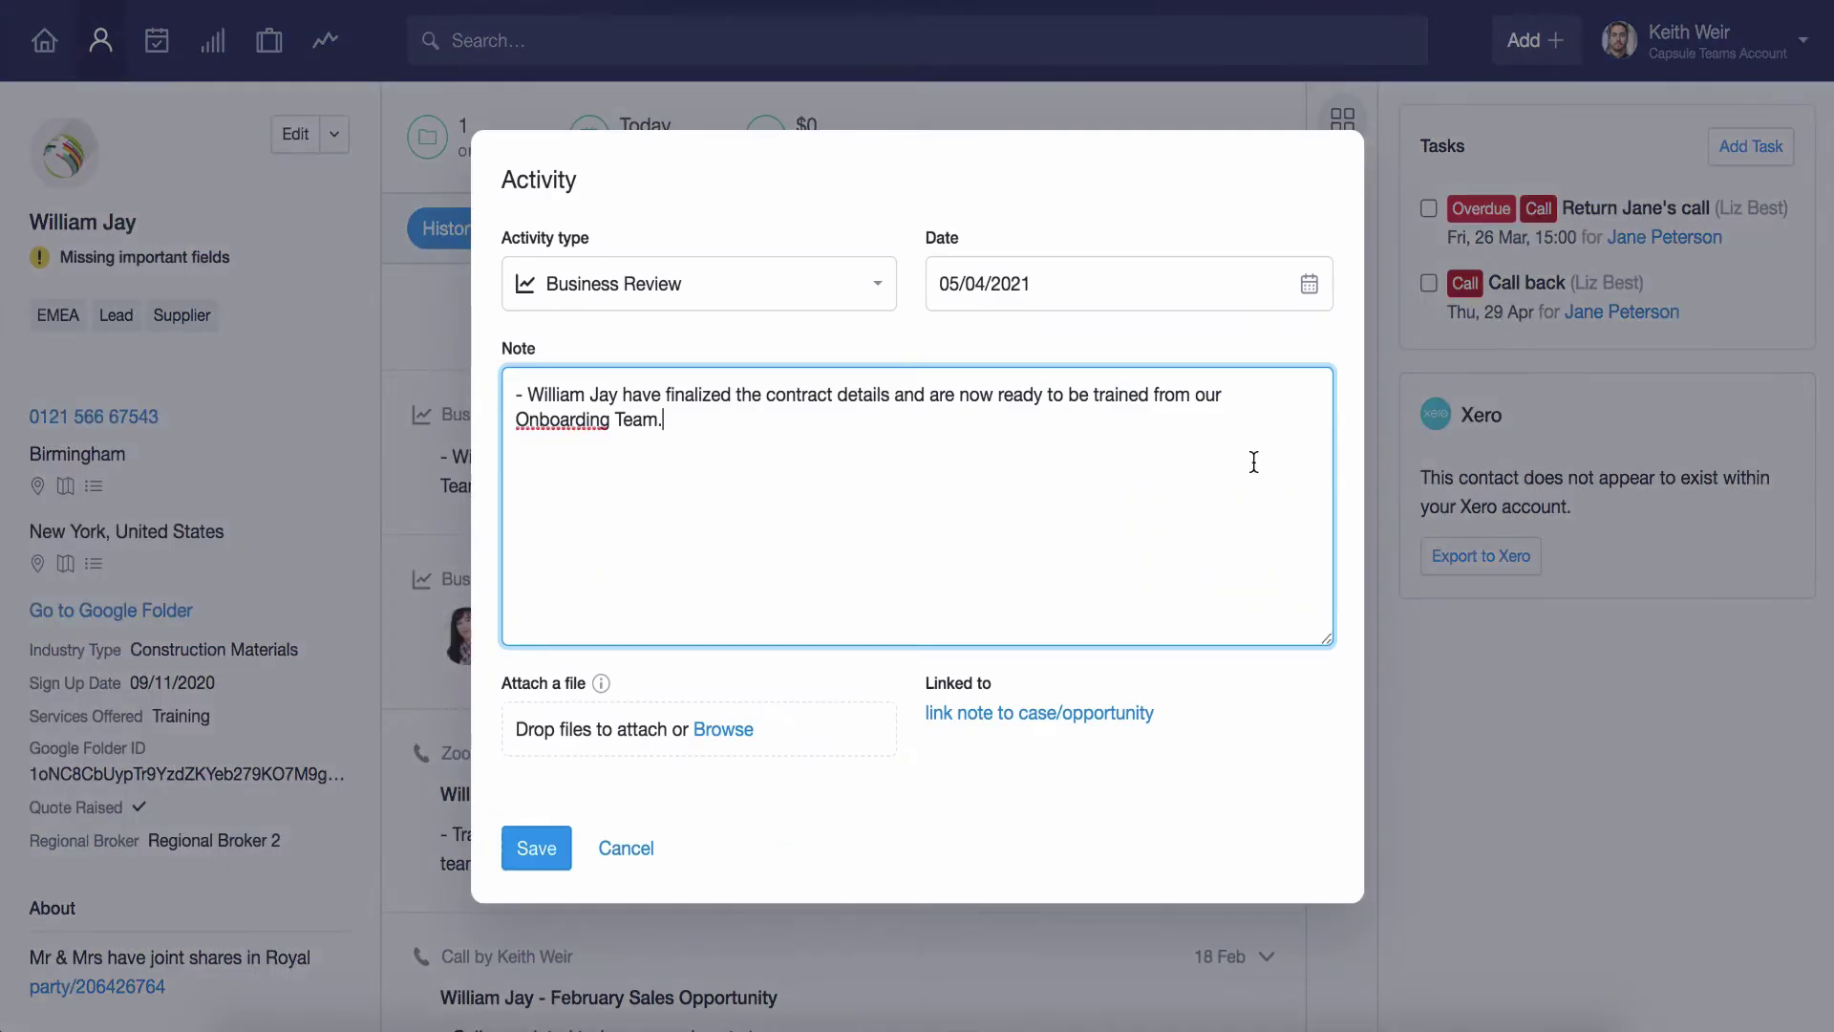
pyautogui.click(1141, 717)
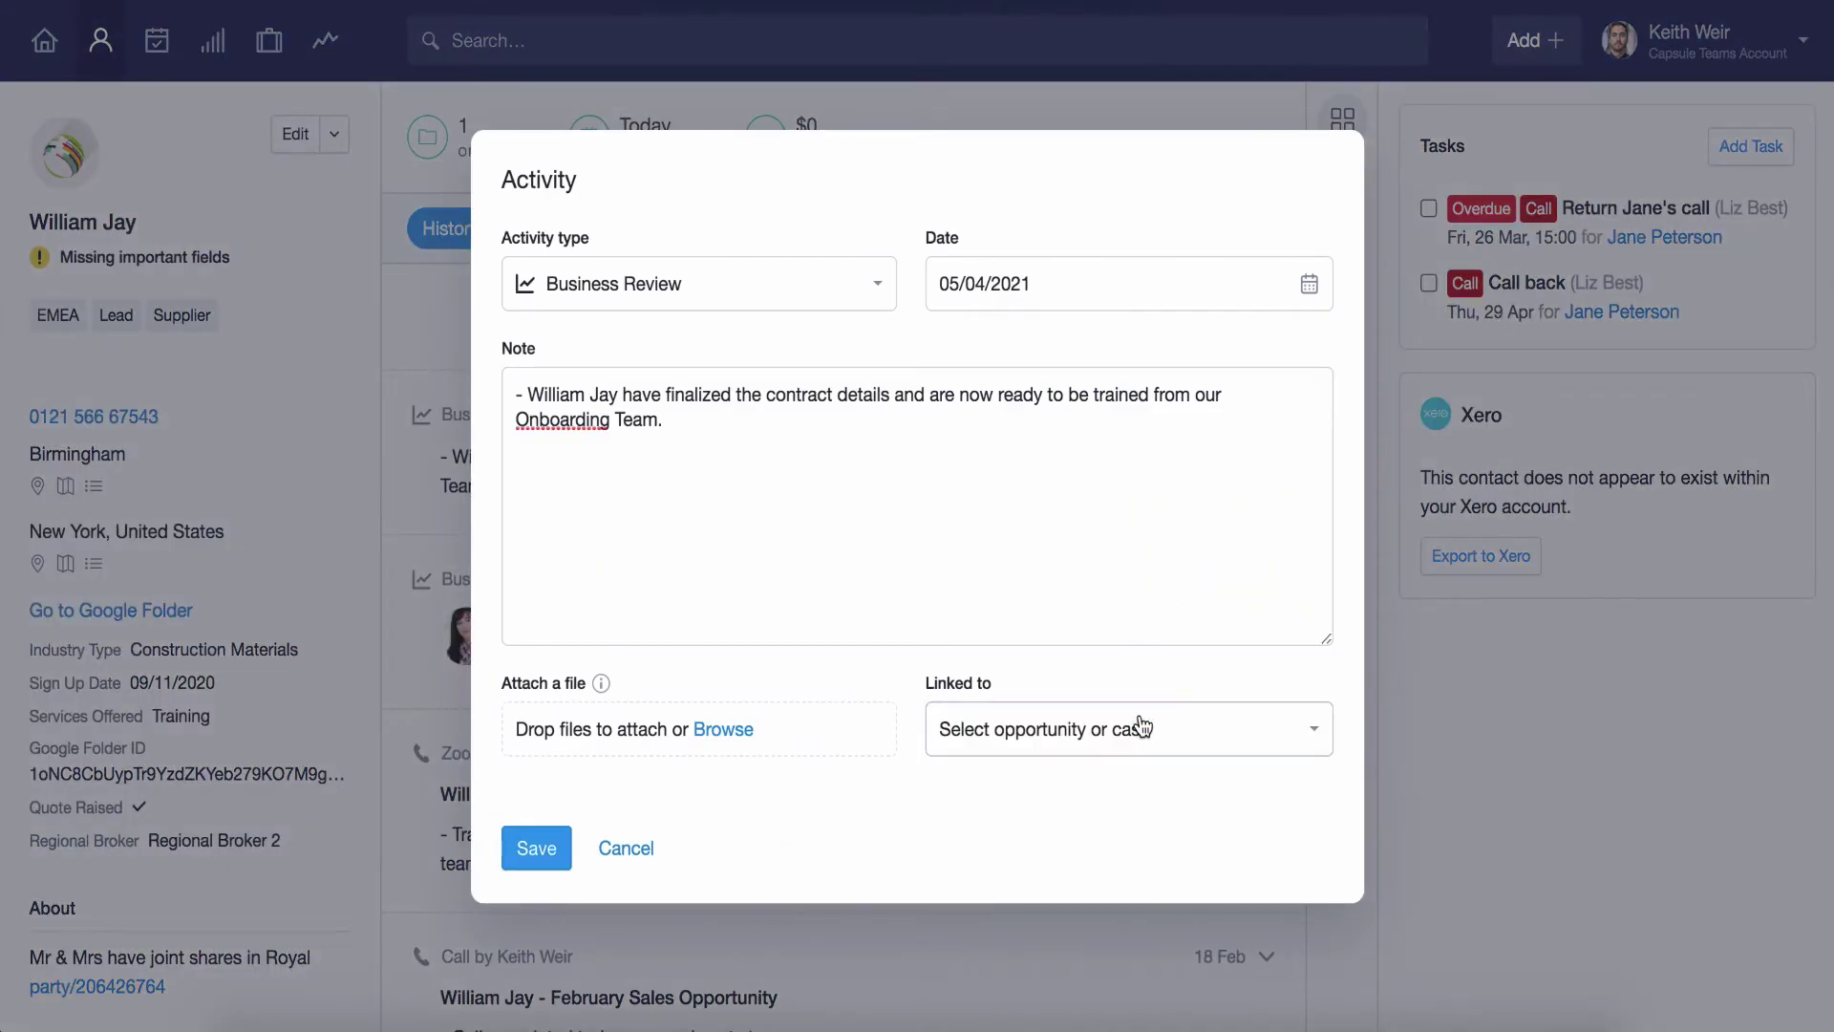
pyautogui.click(1282, 735)
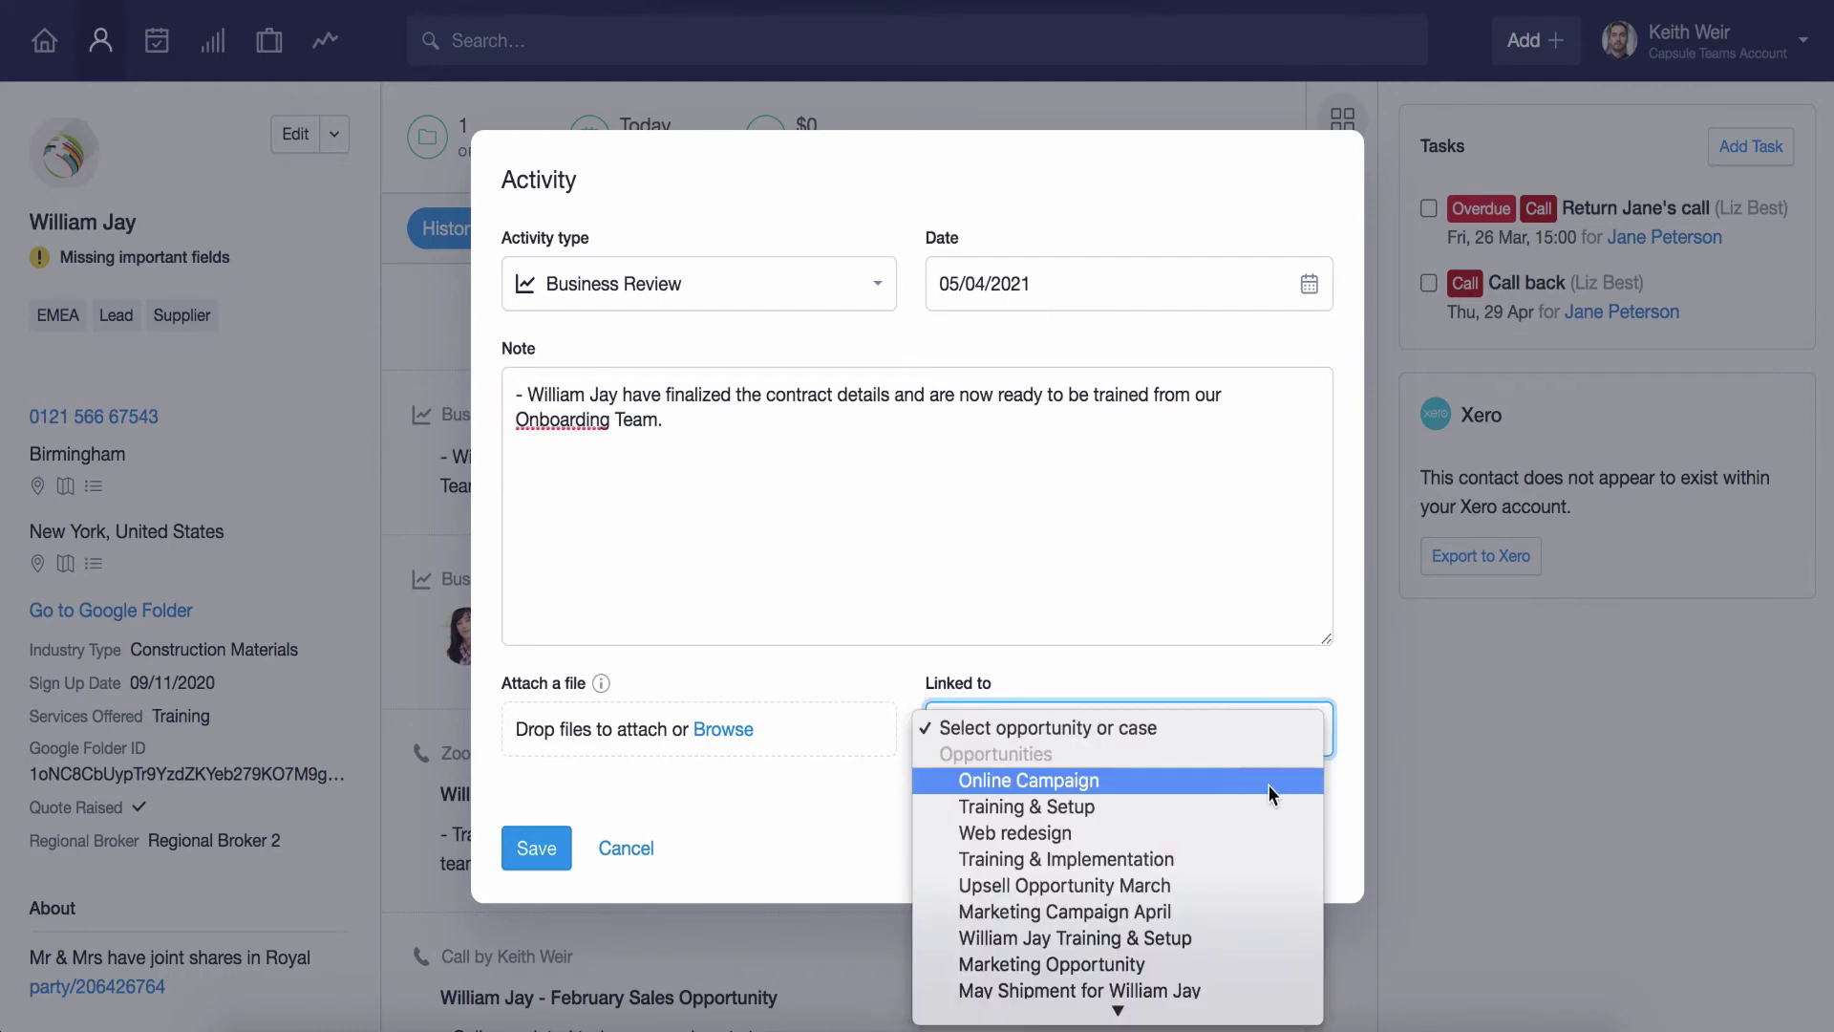
pyautogui.scroll(-5, 1268, 784)
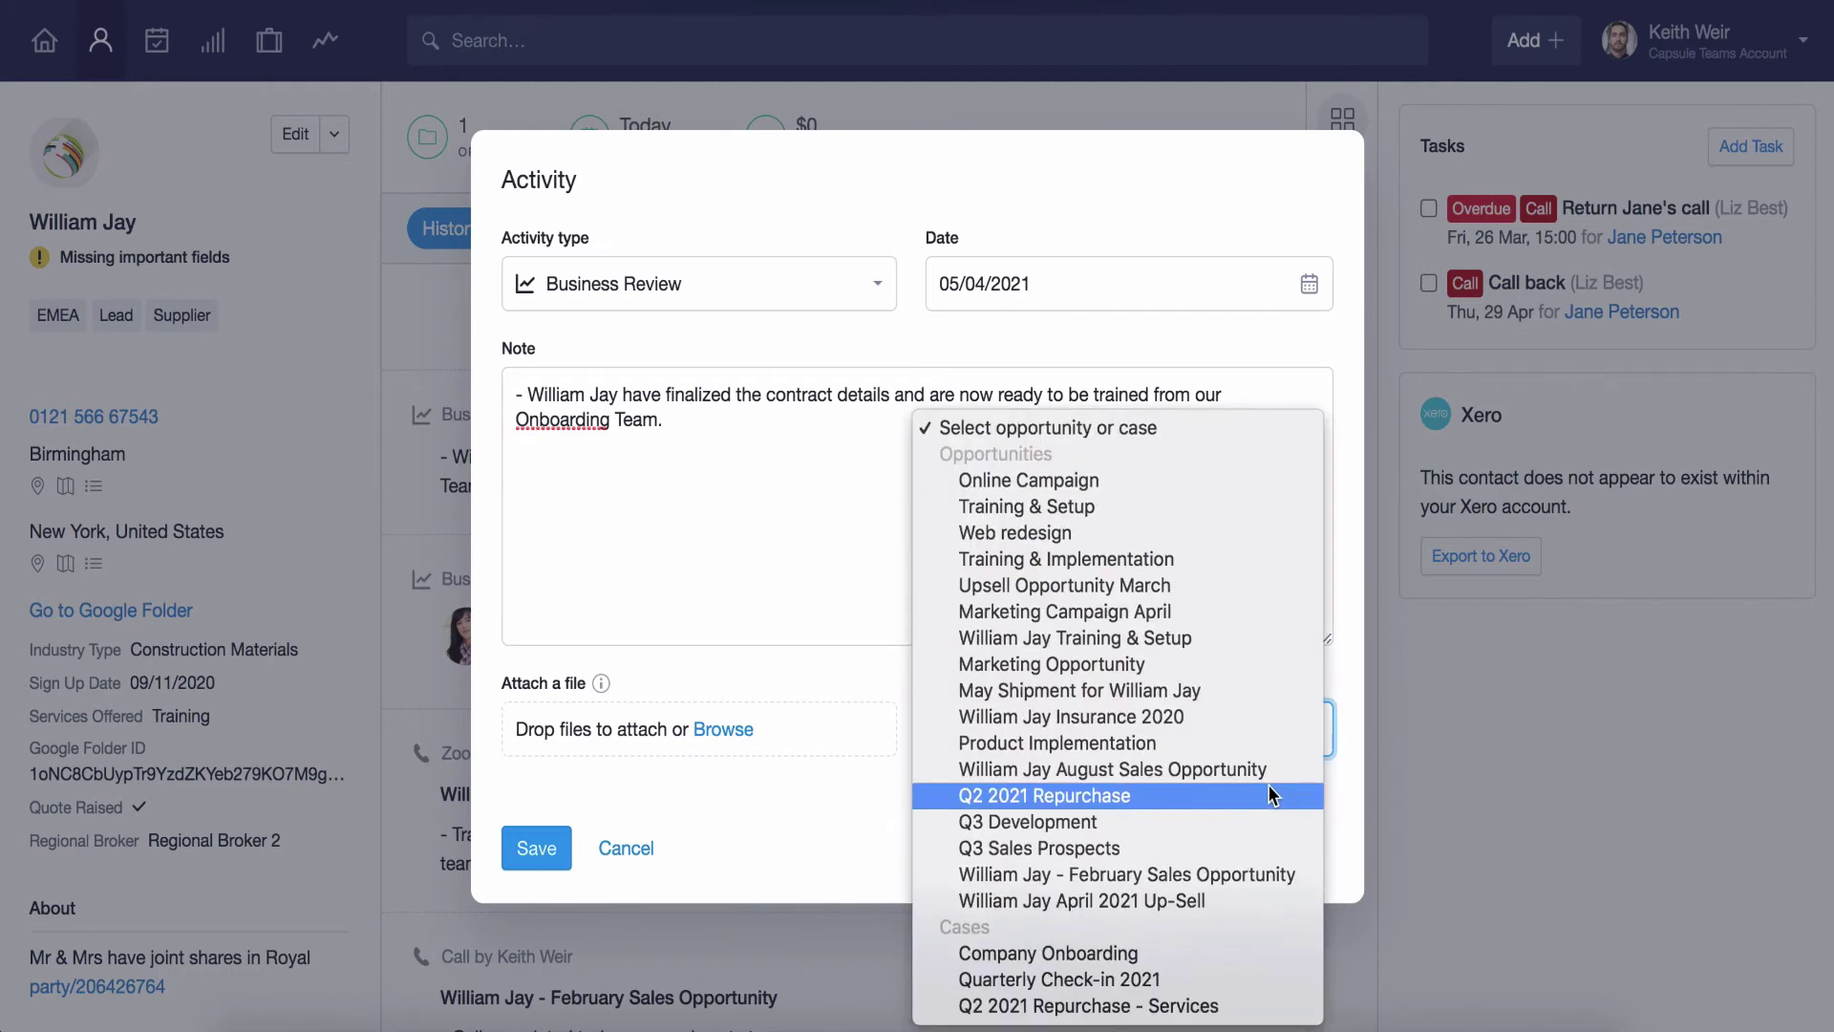
pyautogui.click(1214, 955)
pyautogui.click(536, 847)
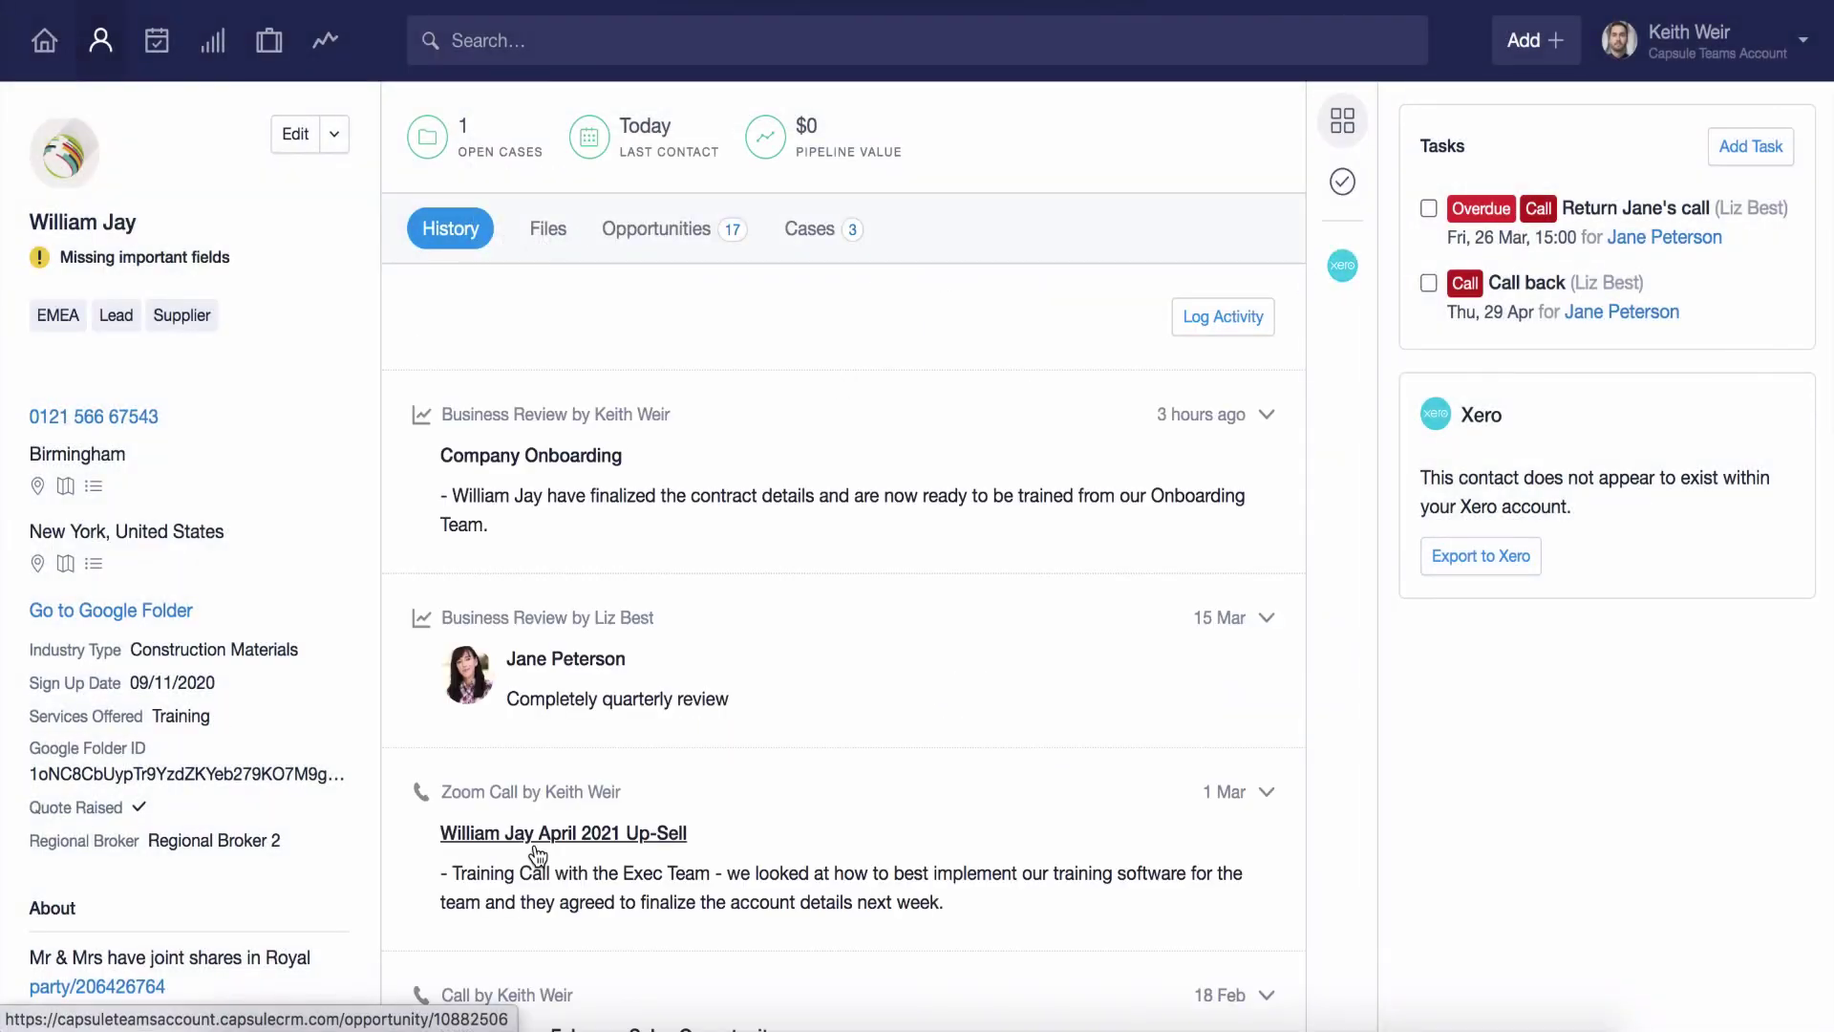
pyautogui.click(517, 42)
# Open the Company Onboarding case from the recent search items
pyautogui.click(626, 119)
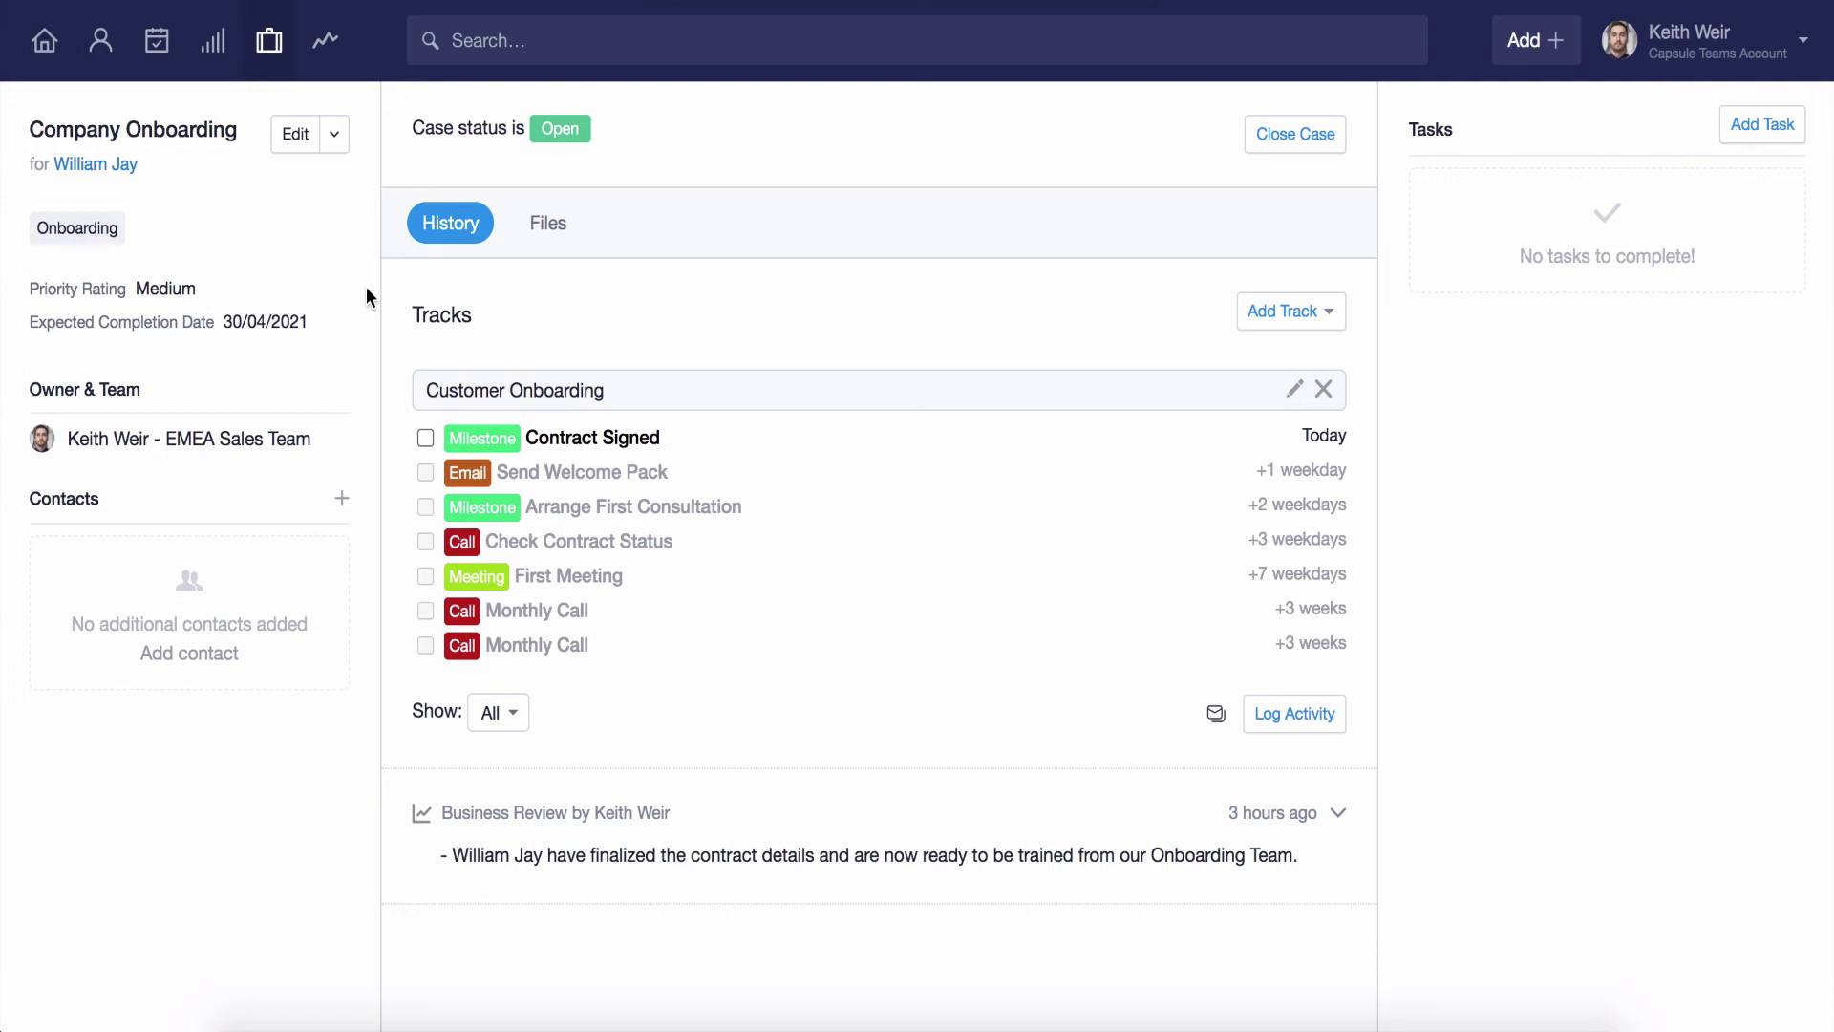
# Link the April 2021 Up-Sell opportunity, found by searching '2021', to the case
pyautogui.click(338, 143)
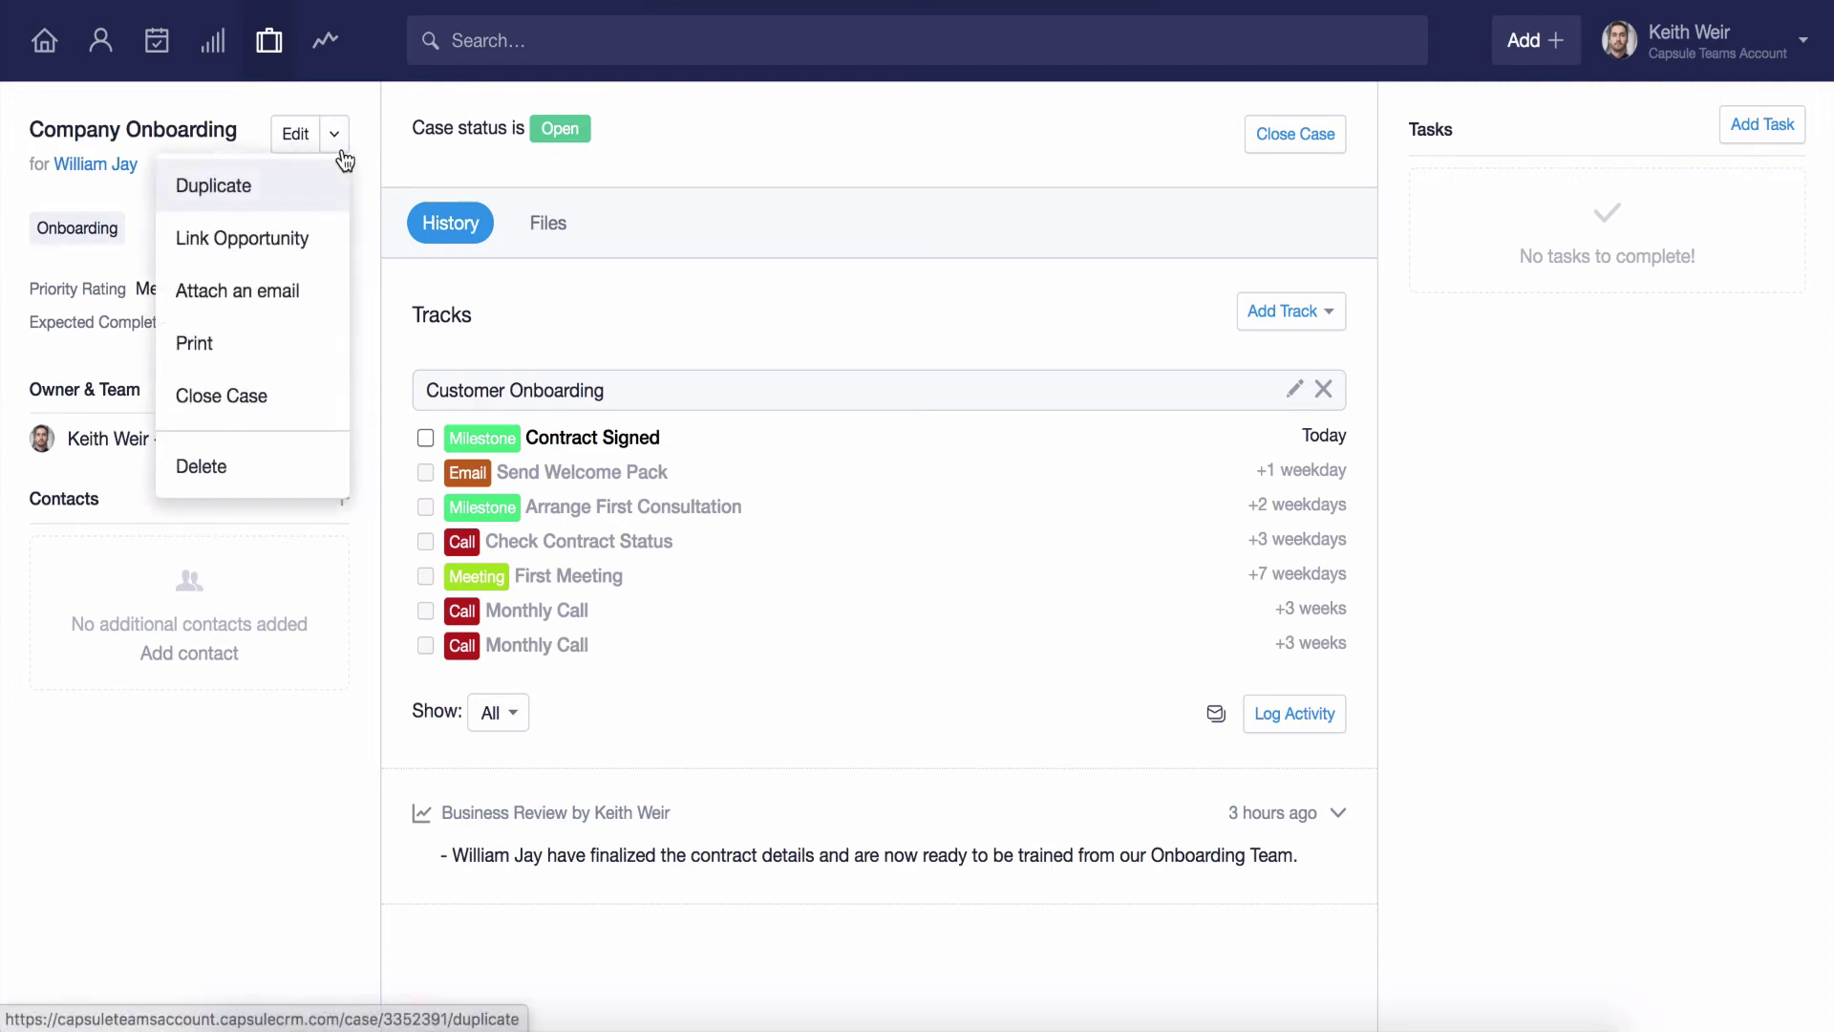
pyautogui.click(329, 238)
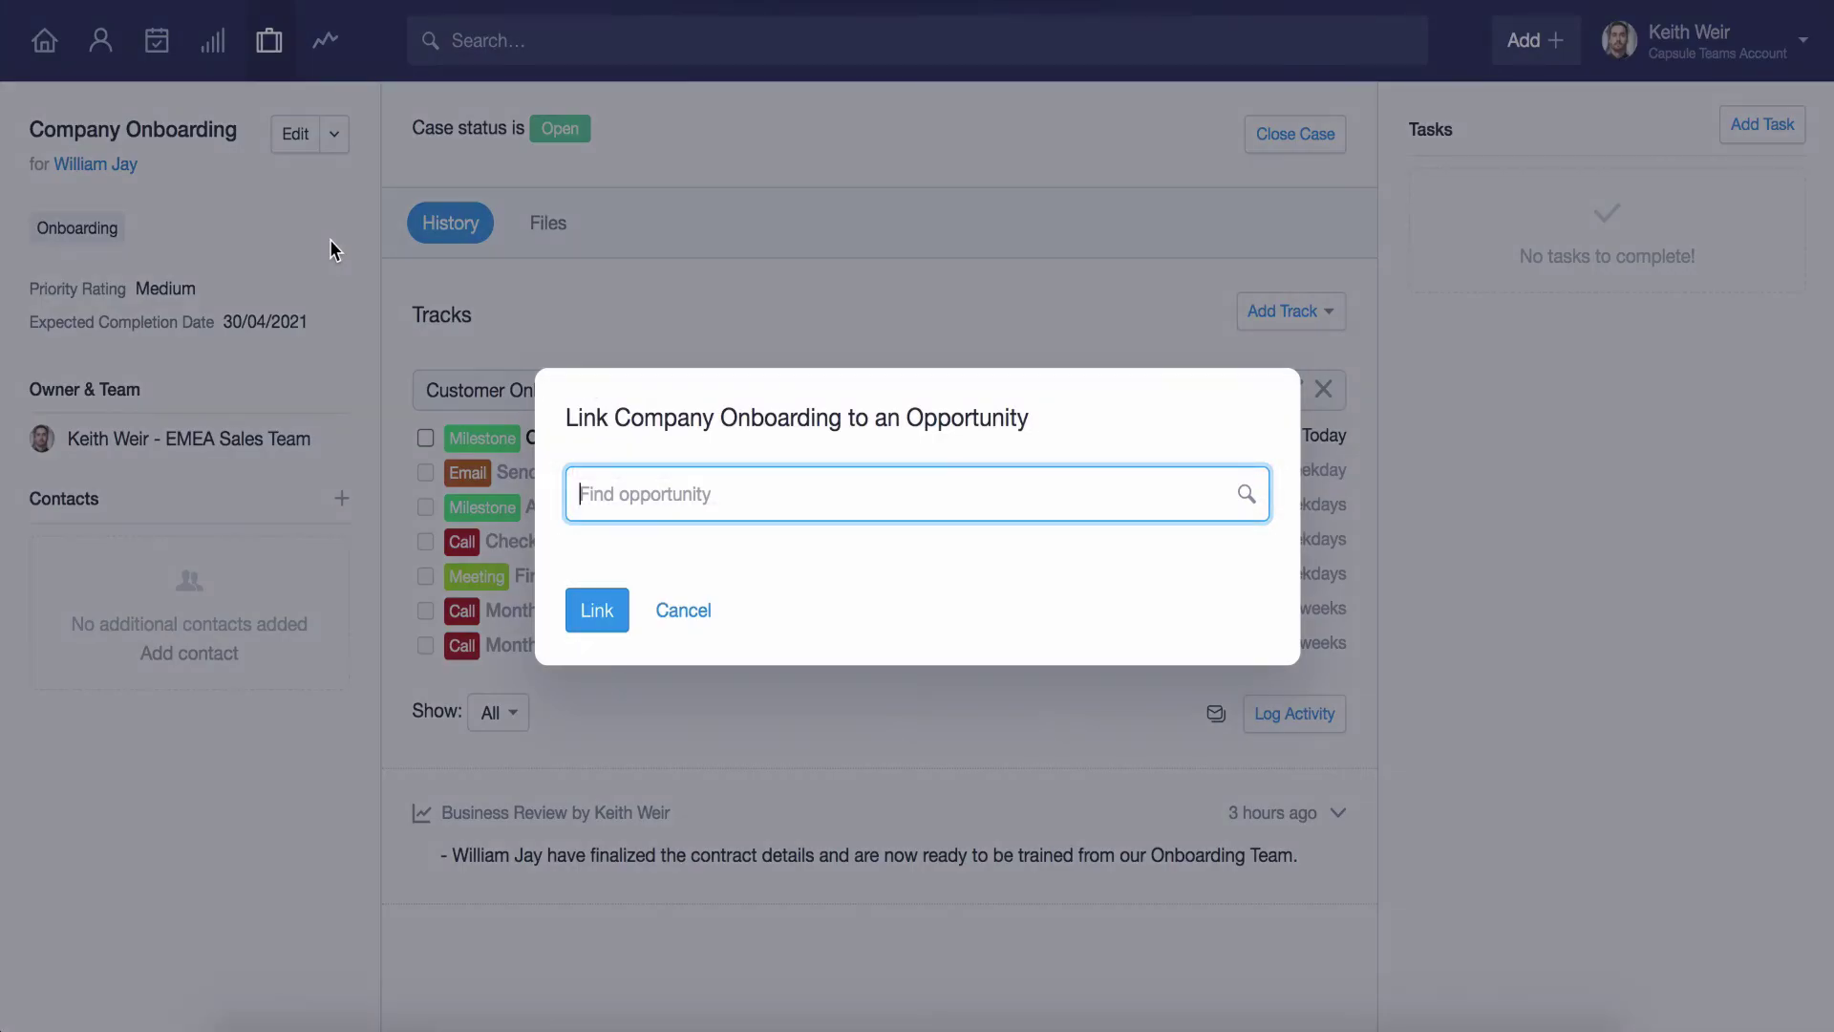
pyautogui.write('2021')
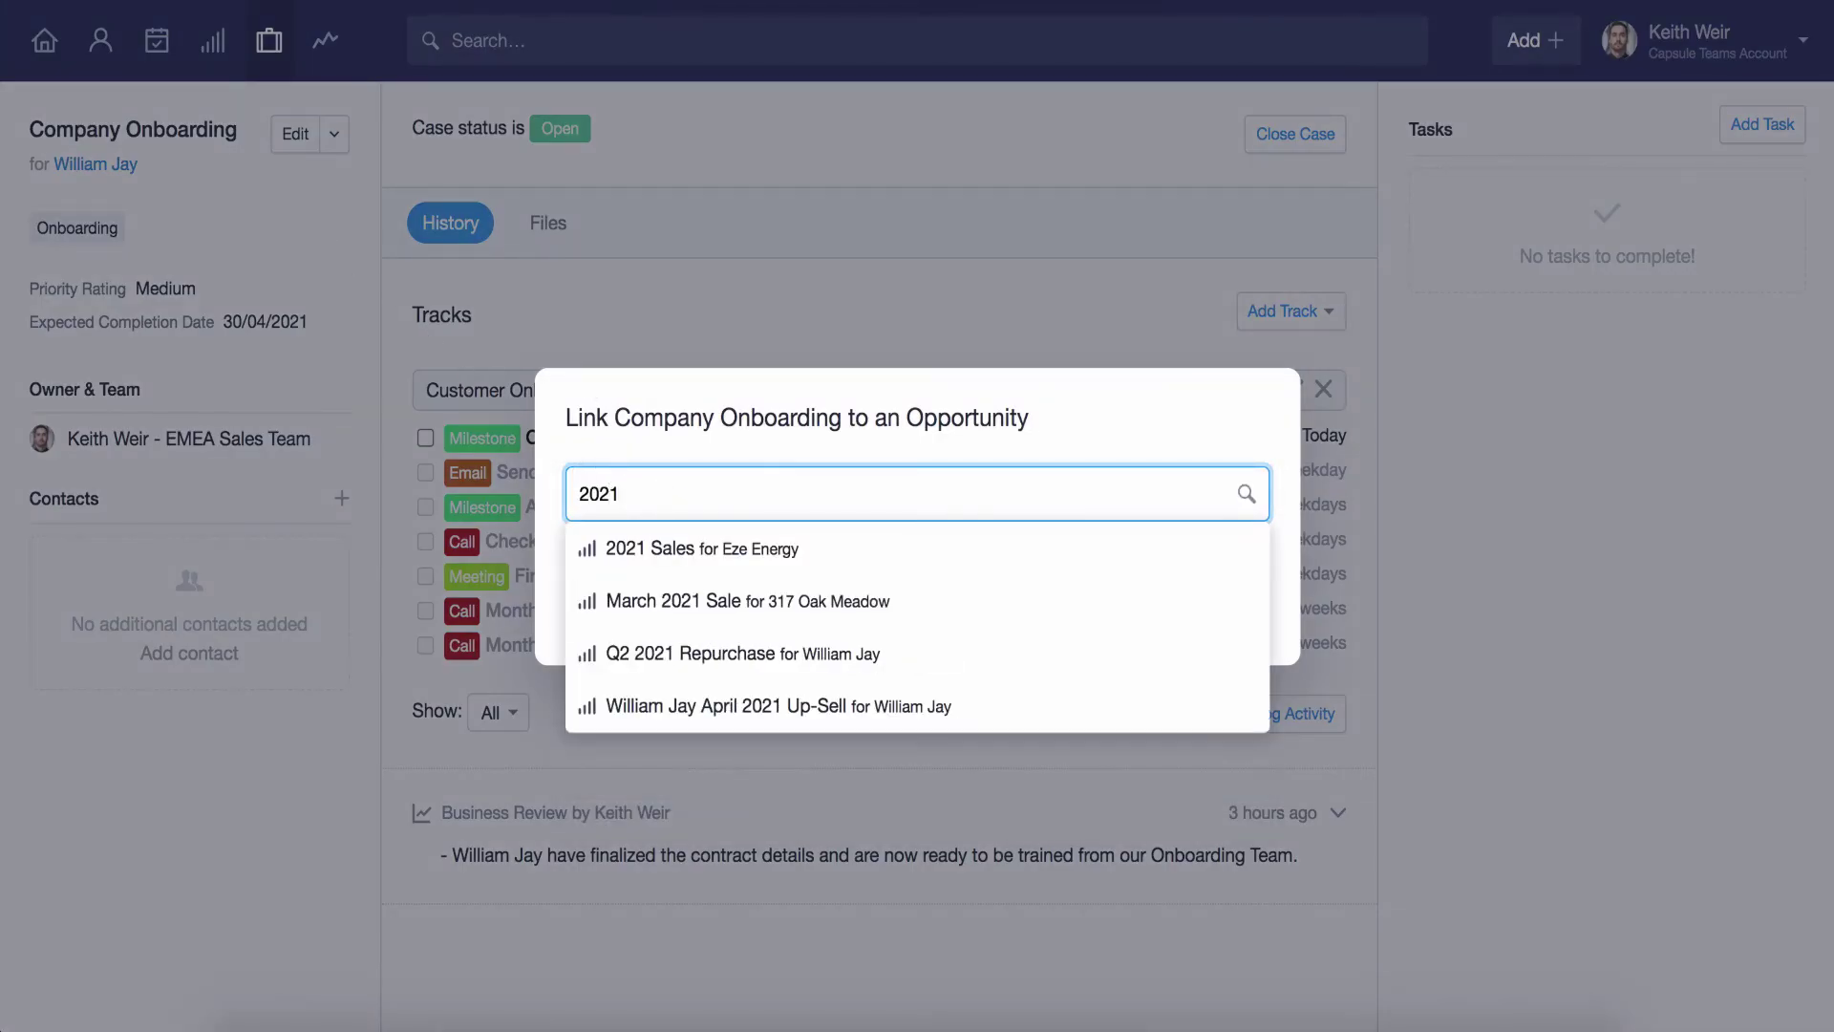
pyautogui.click(690, 703)
pyautogui.click(616, 617)
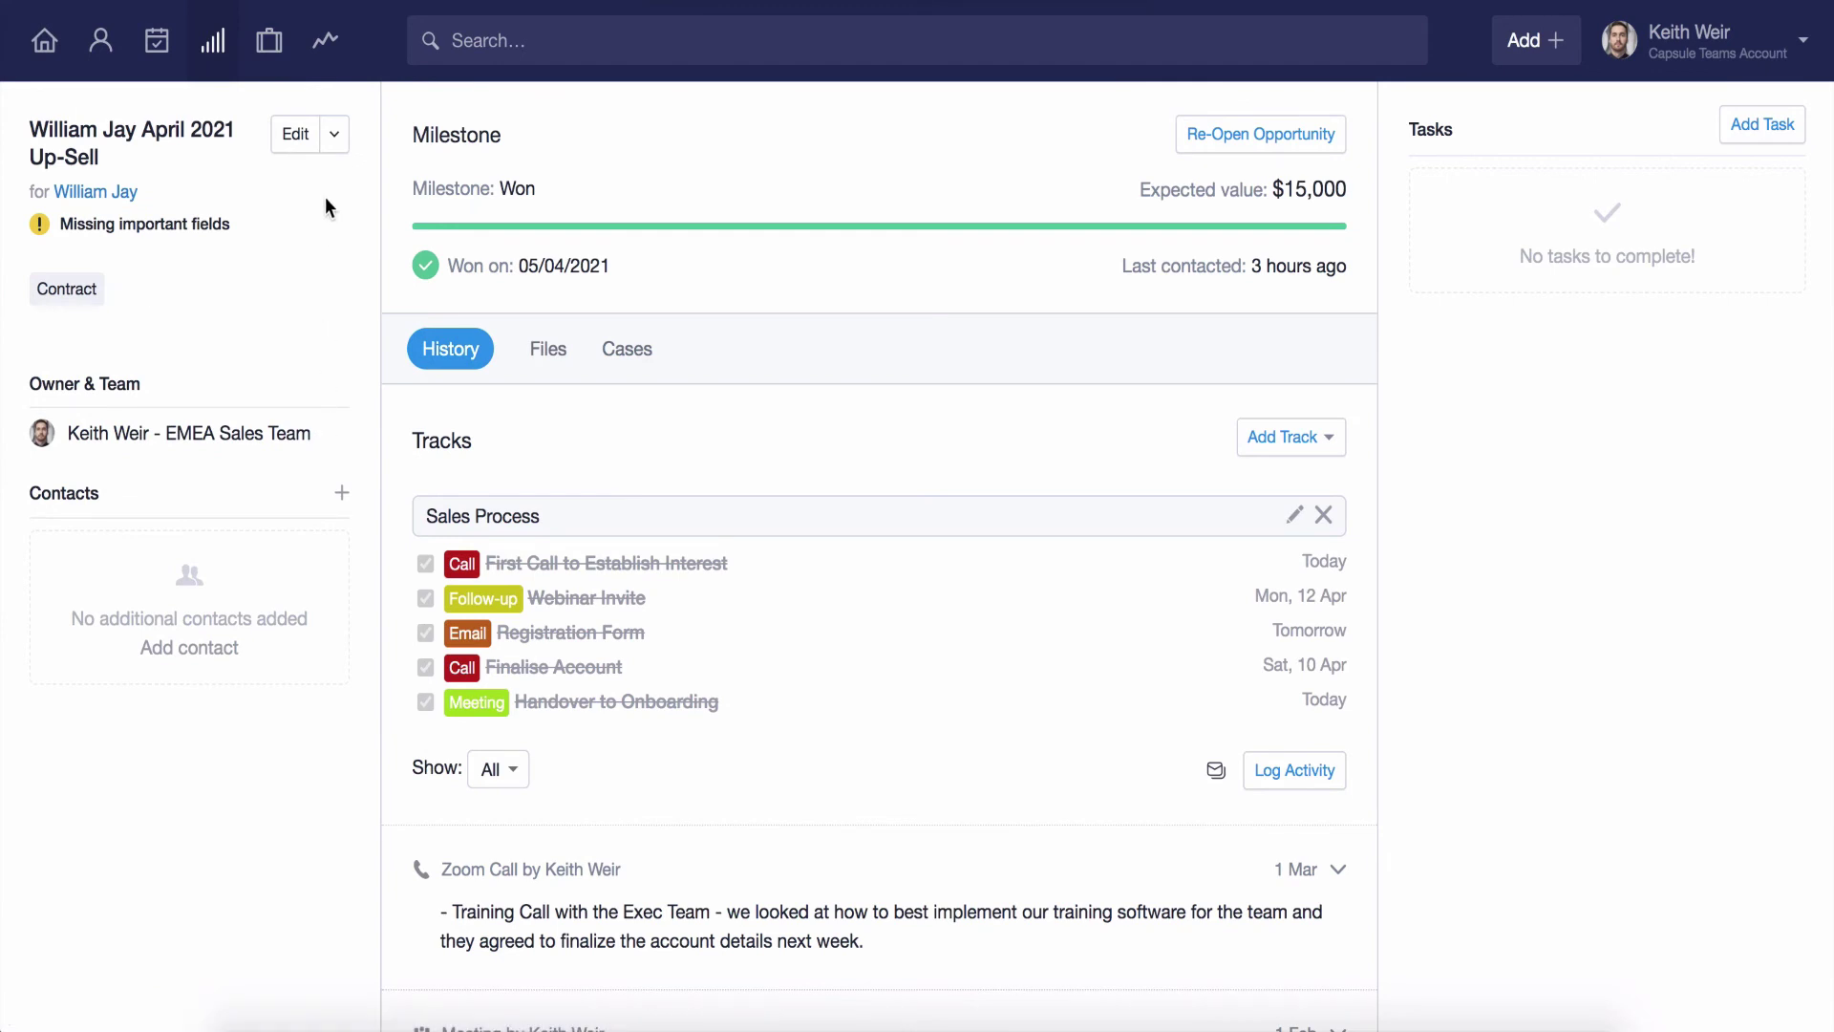
# Return to the Company Onboarding case to see the linked $15,000 Won opportunity
pyautogui.click(336, 135)
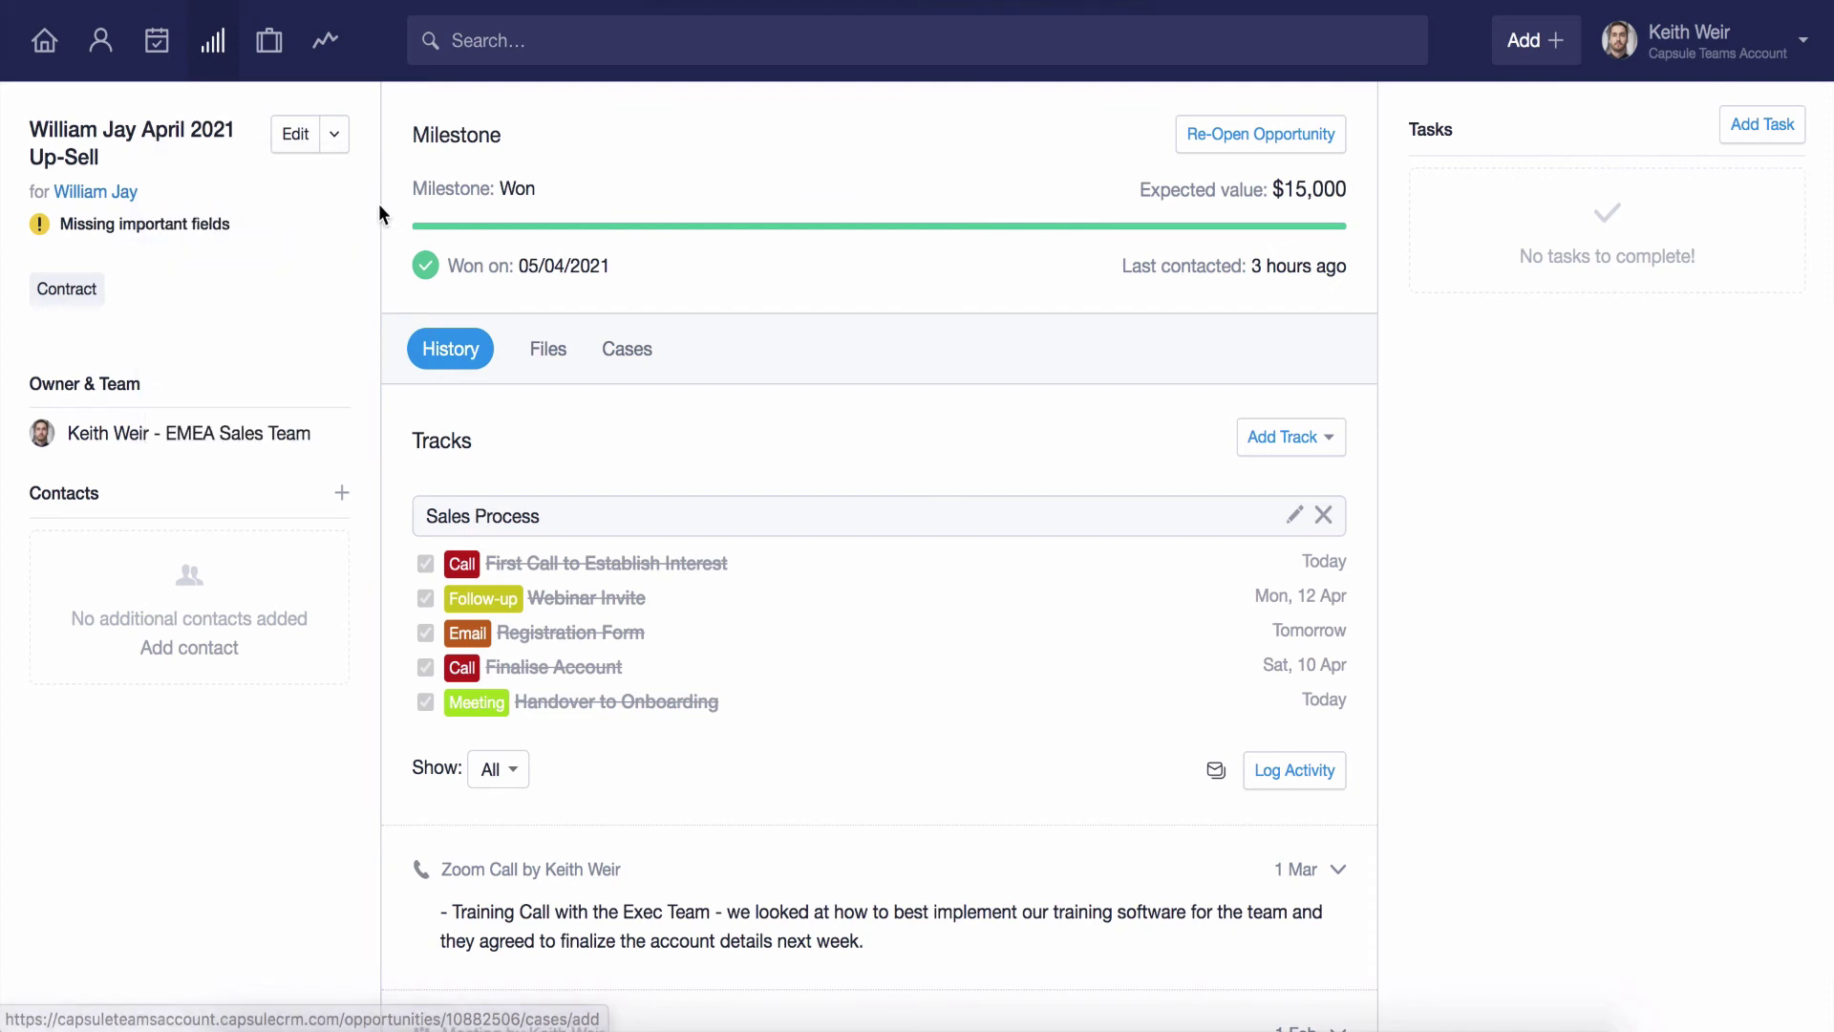
pyautogui.click(493, 55)
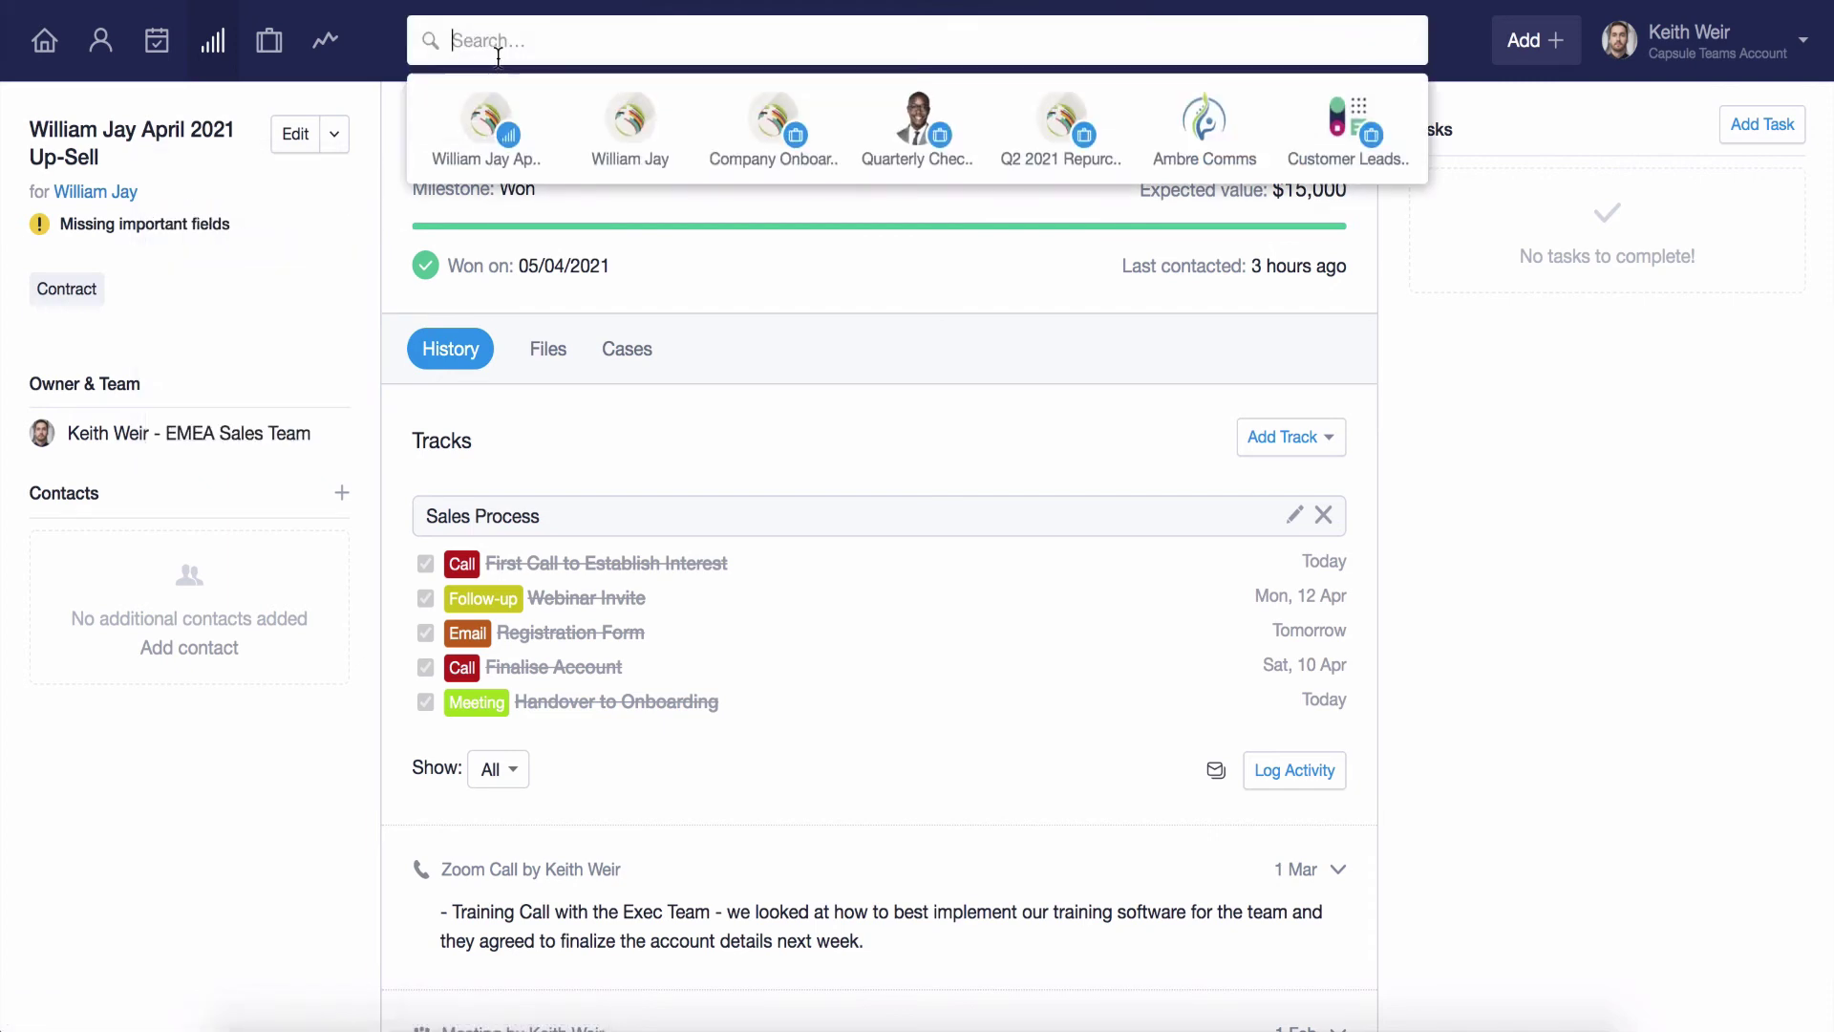
pyautogui.click(770, 122)
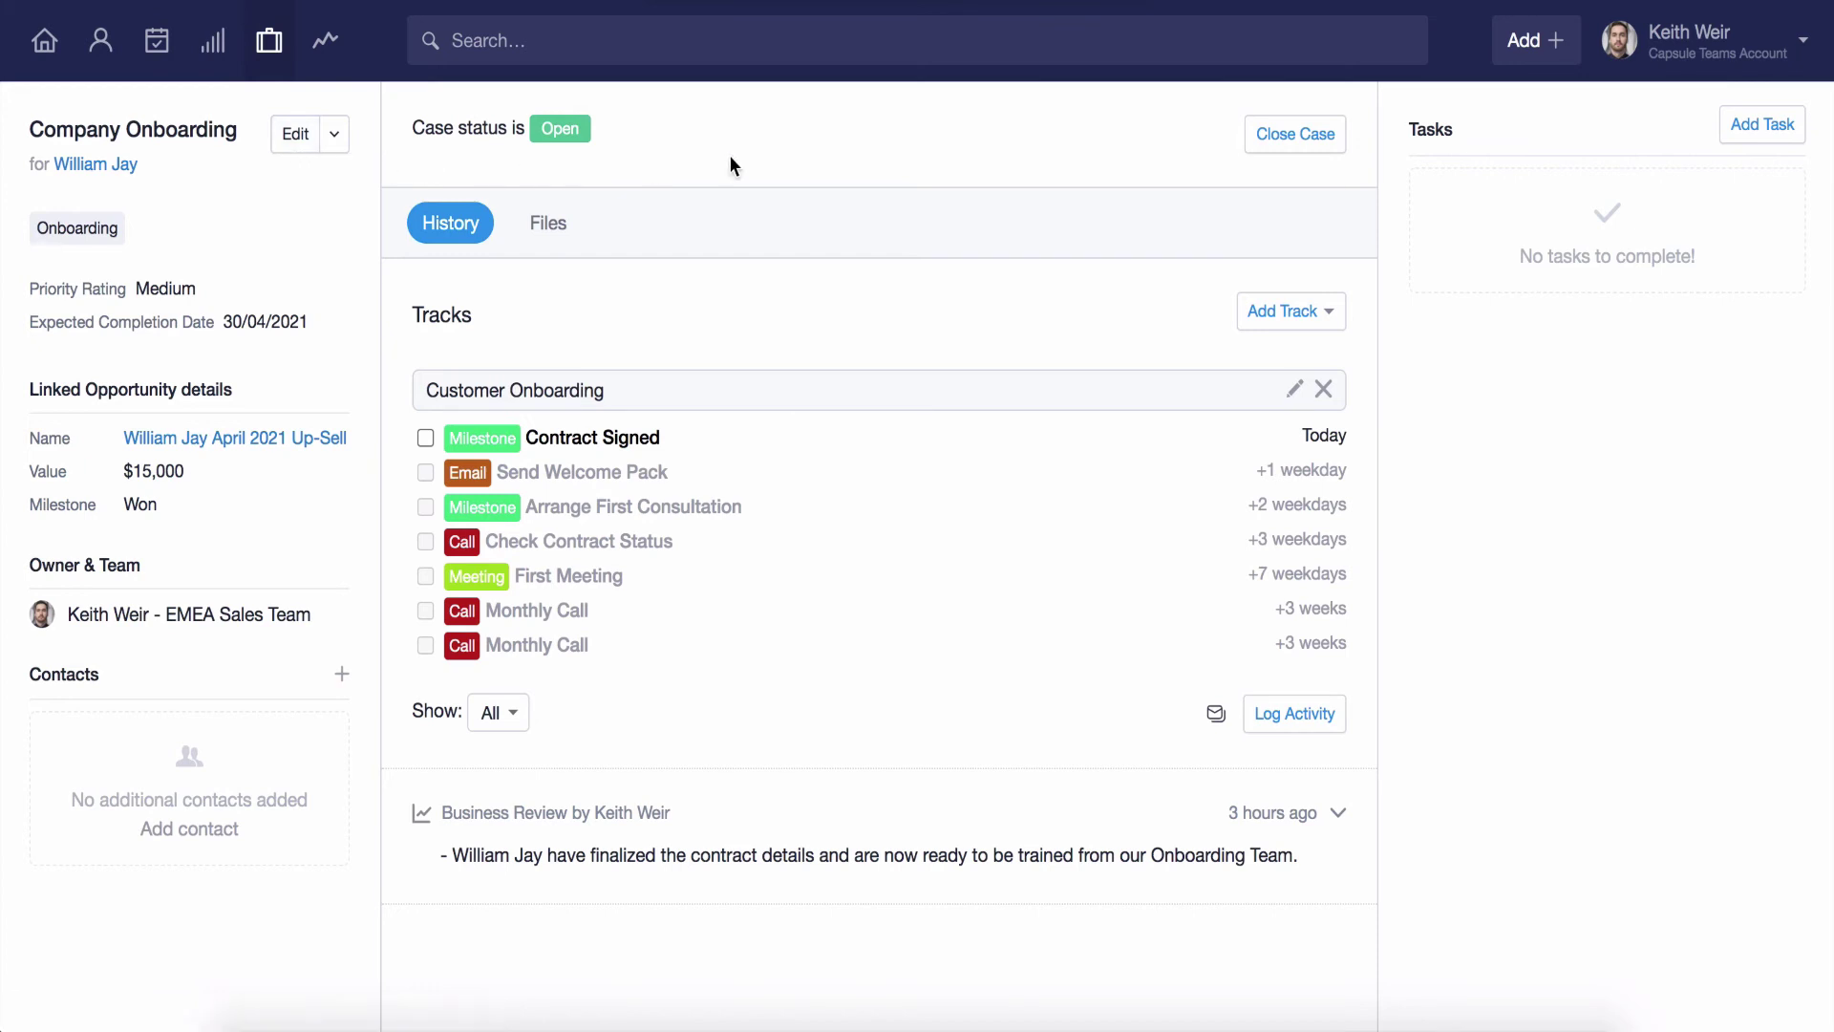
# Close the Company Onboarding case and return to the Cases list showing 23 open cases
pyautogui.click(1278, 143)
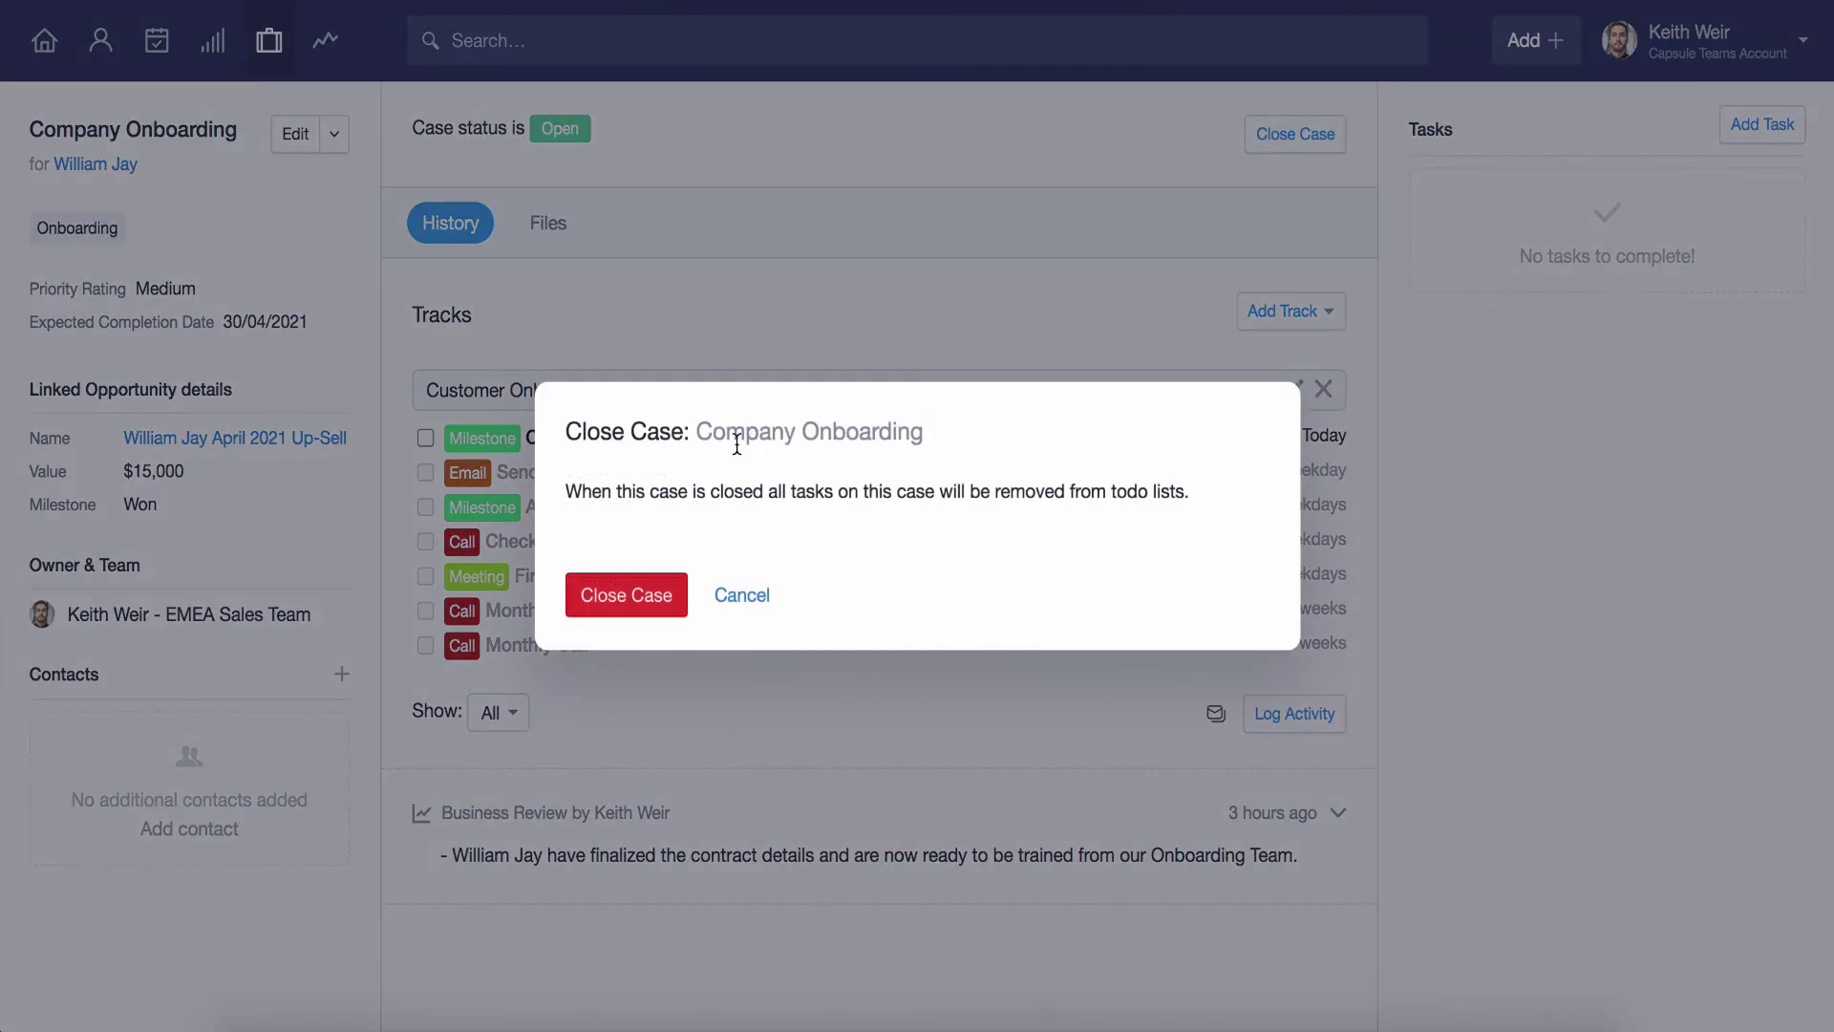
pyautogui.click(591, 594)
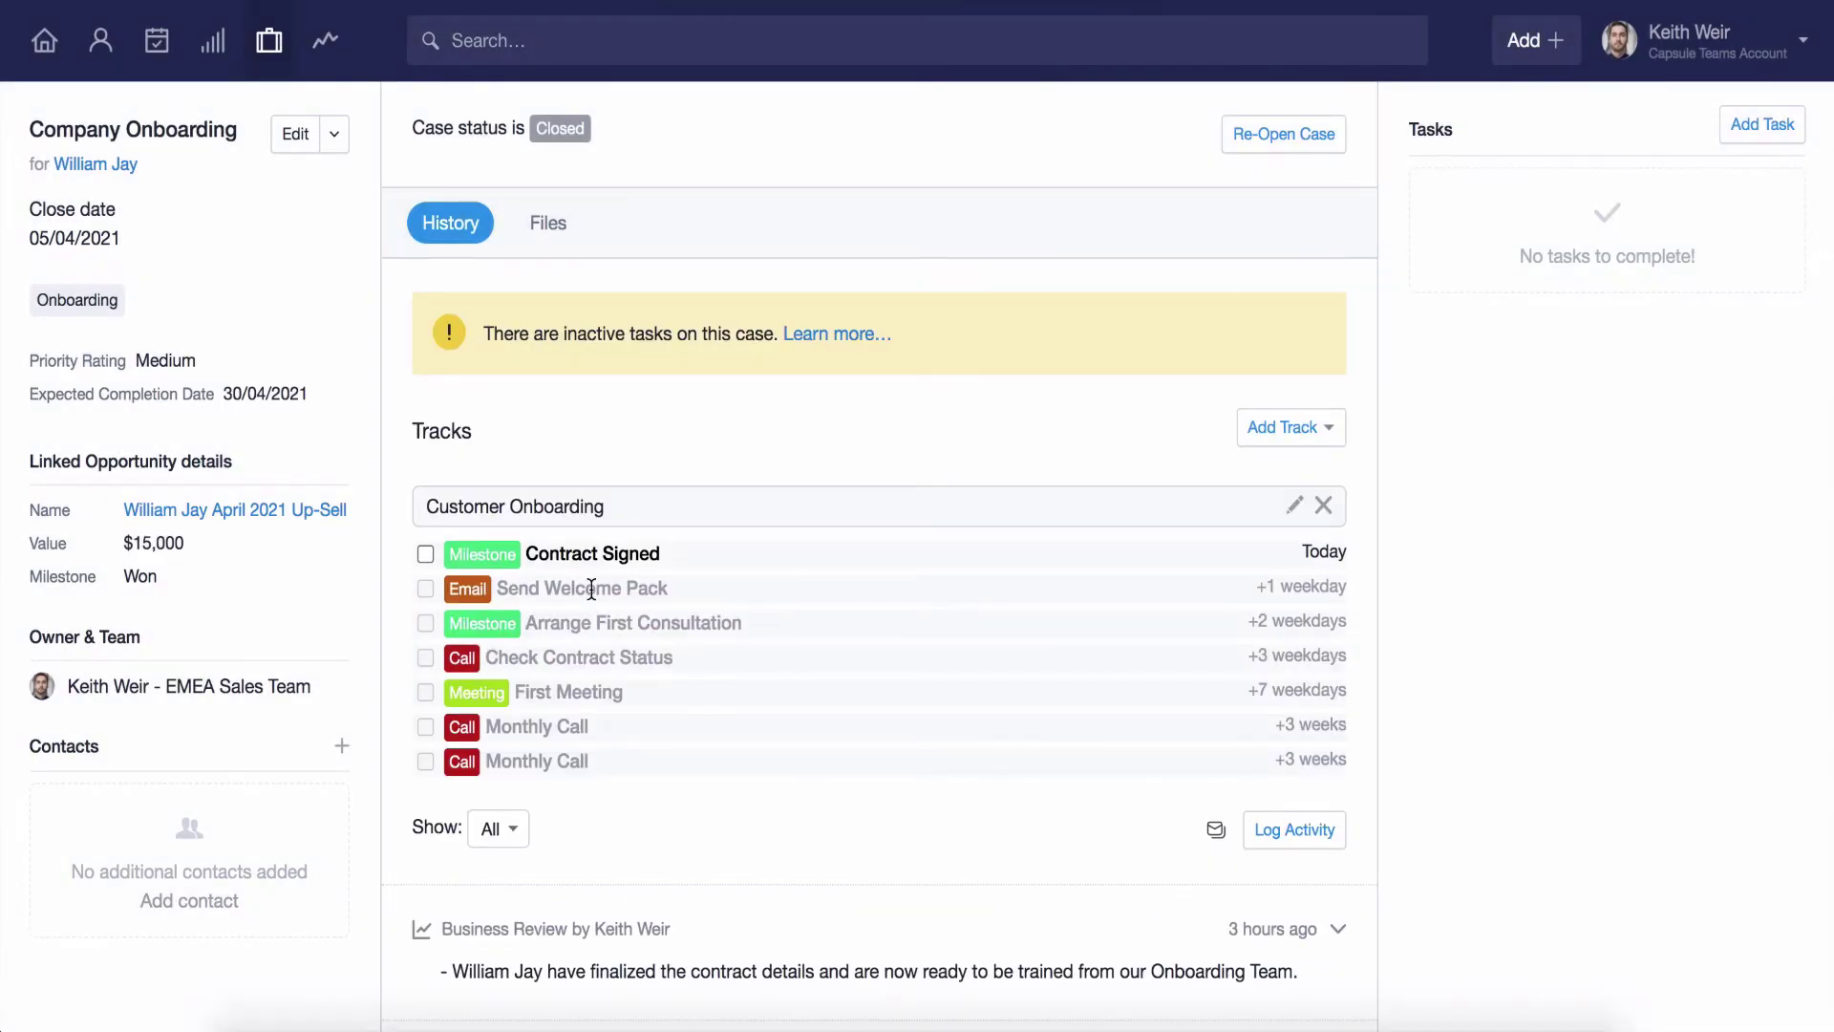
pyautogui.click(270, 50)
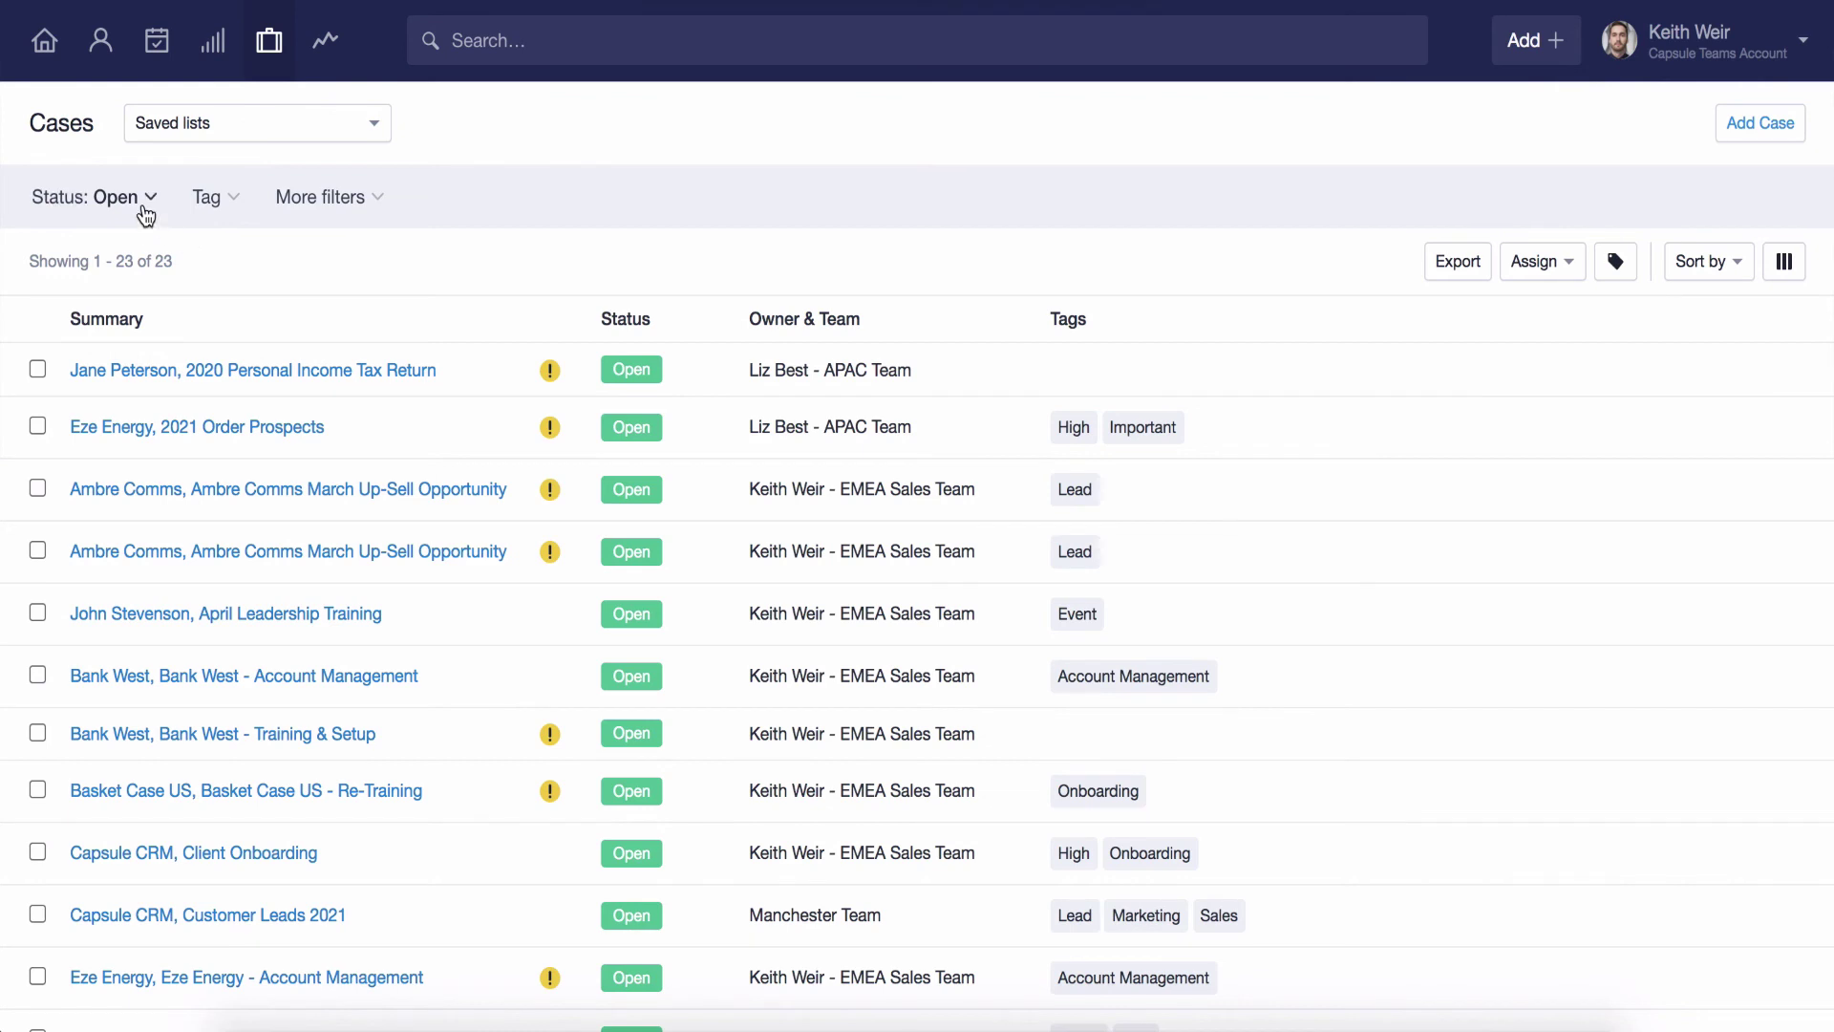
# Filter the cases list to Closed status, then bring up the Saved lists dropdown
pyautogui.click(147, 211)
pyautogui.click(155, 265)
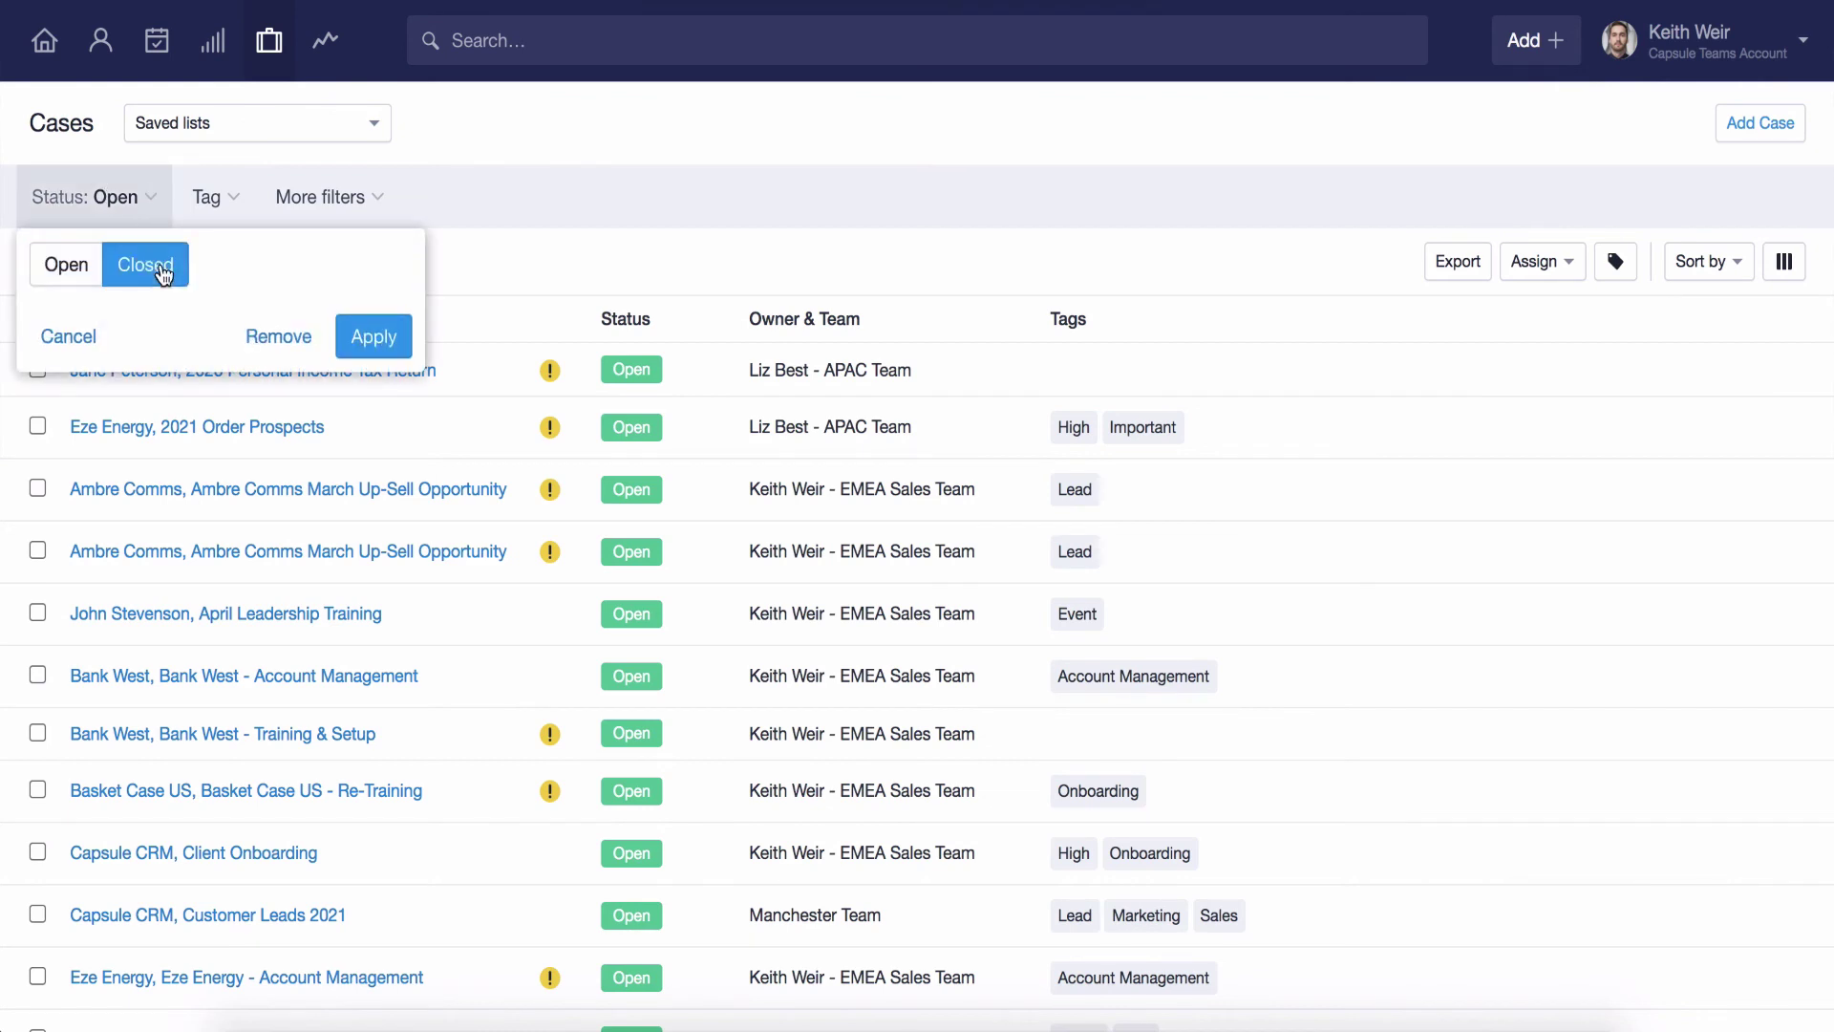
pyautogui.click(374, 336)
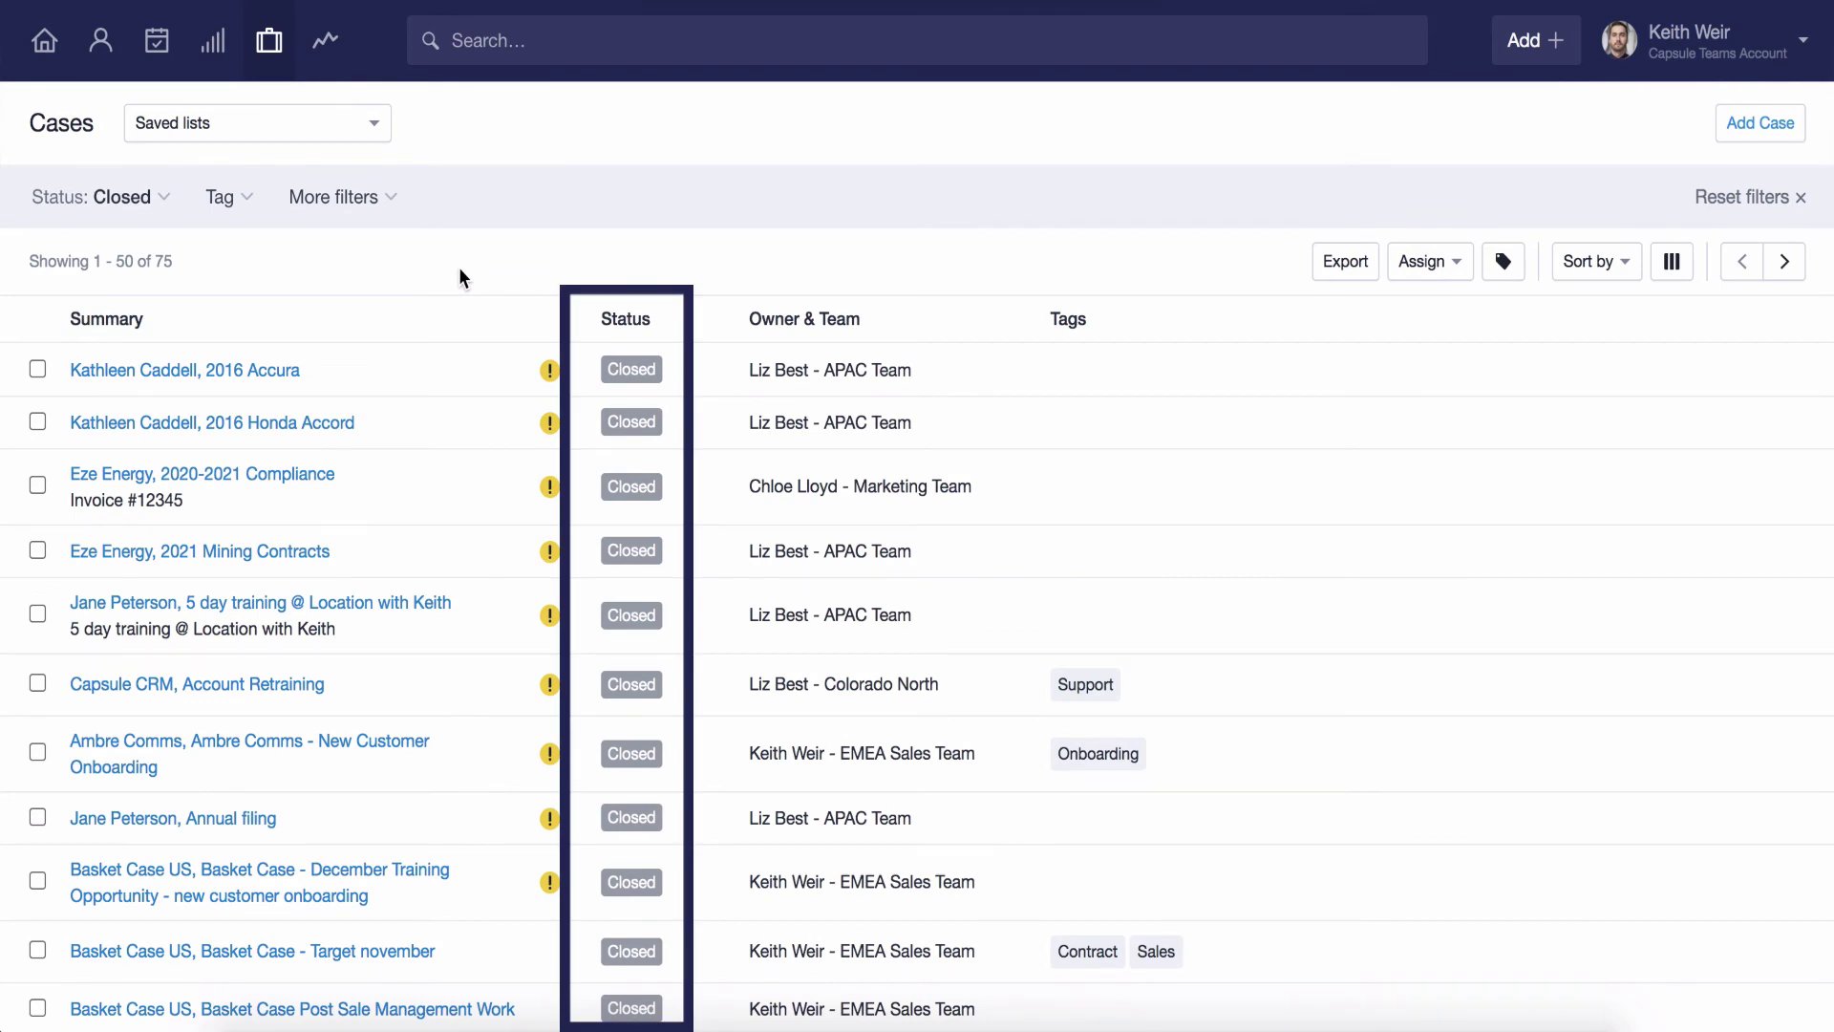
pyautogui.click(385, 139)
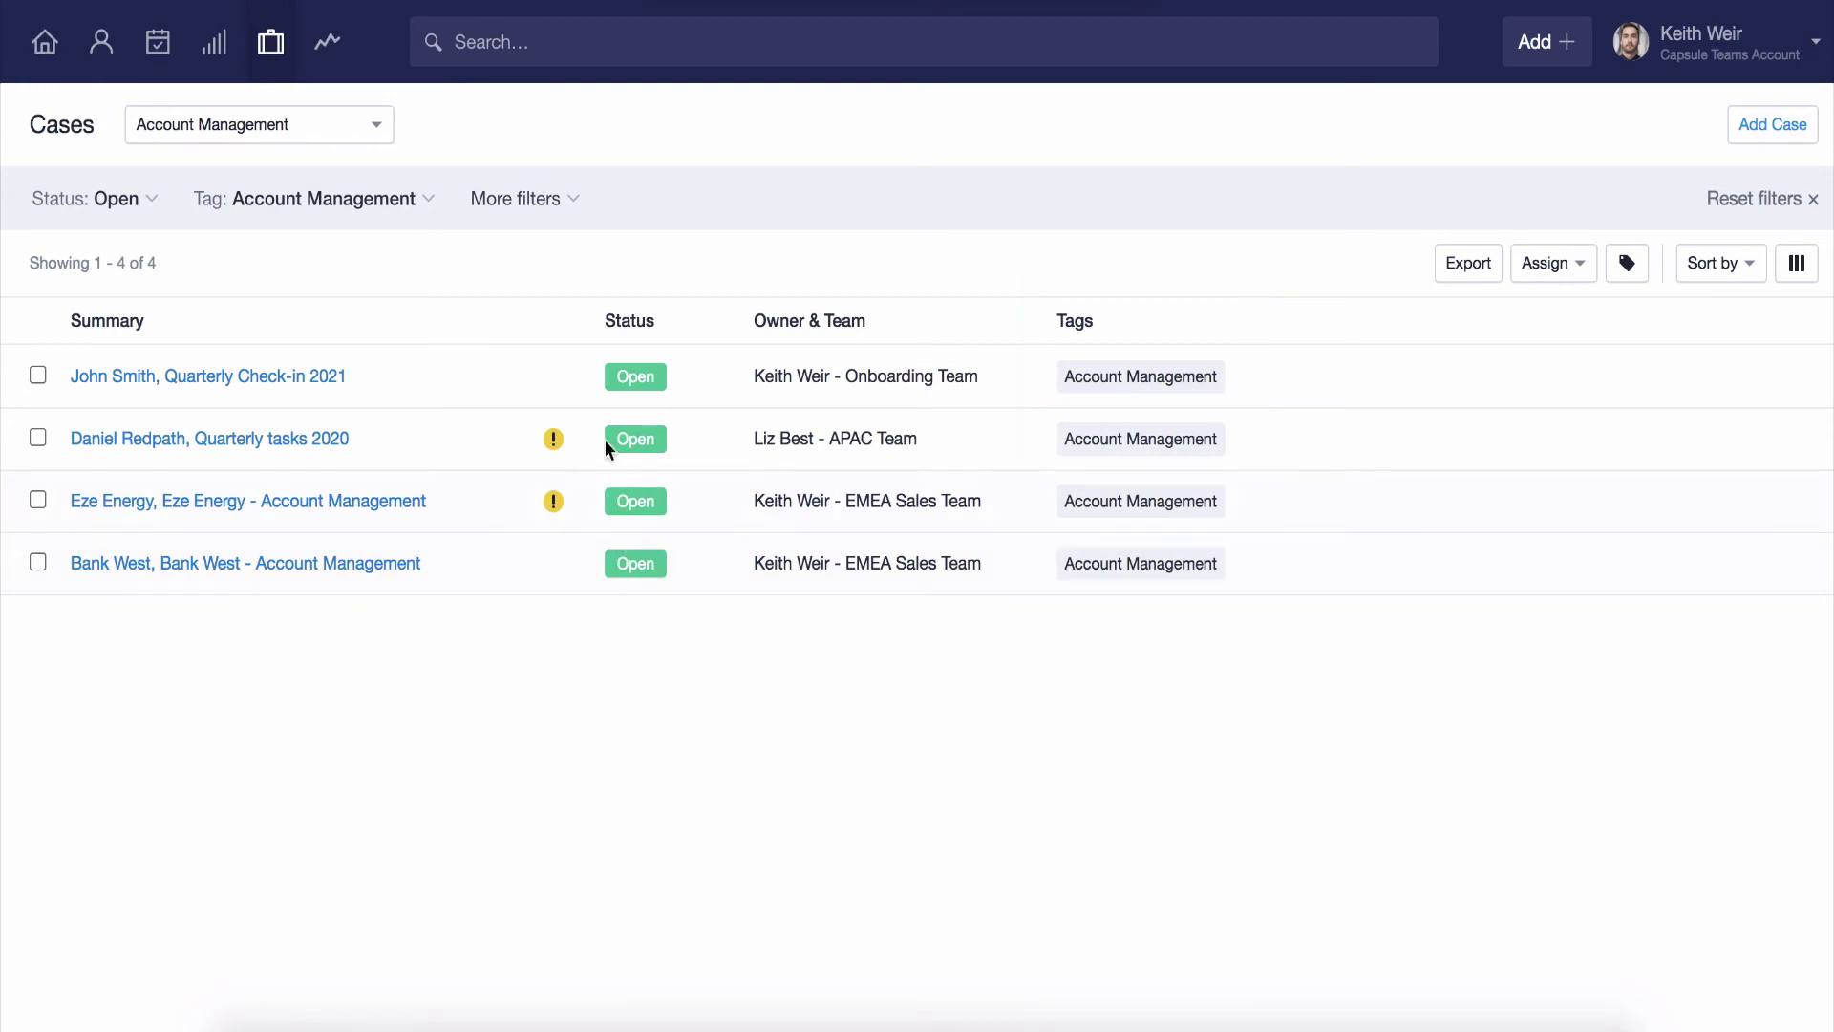
pyautogui.click(572, 212)
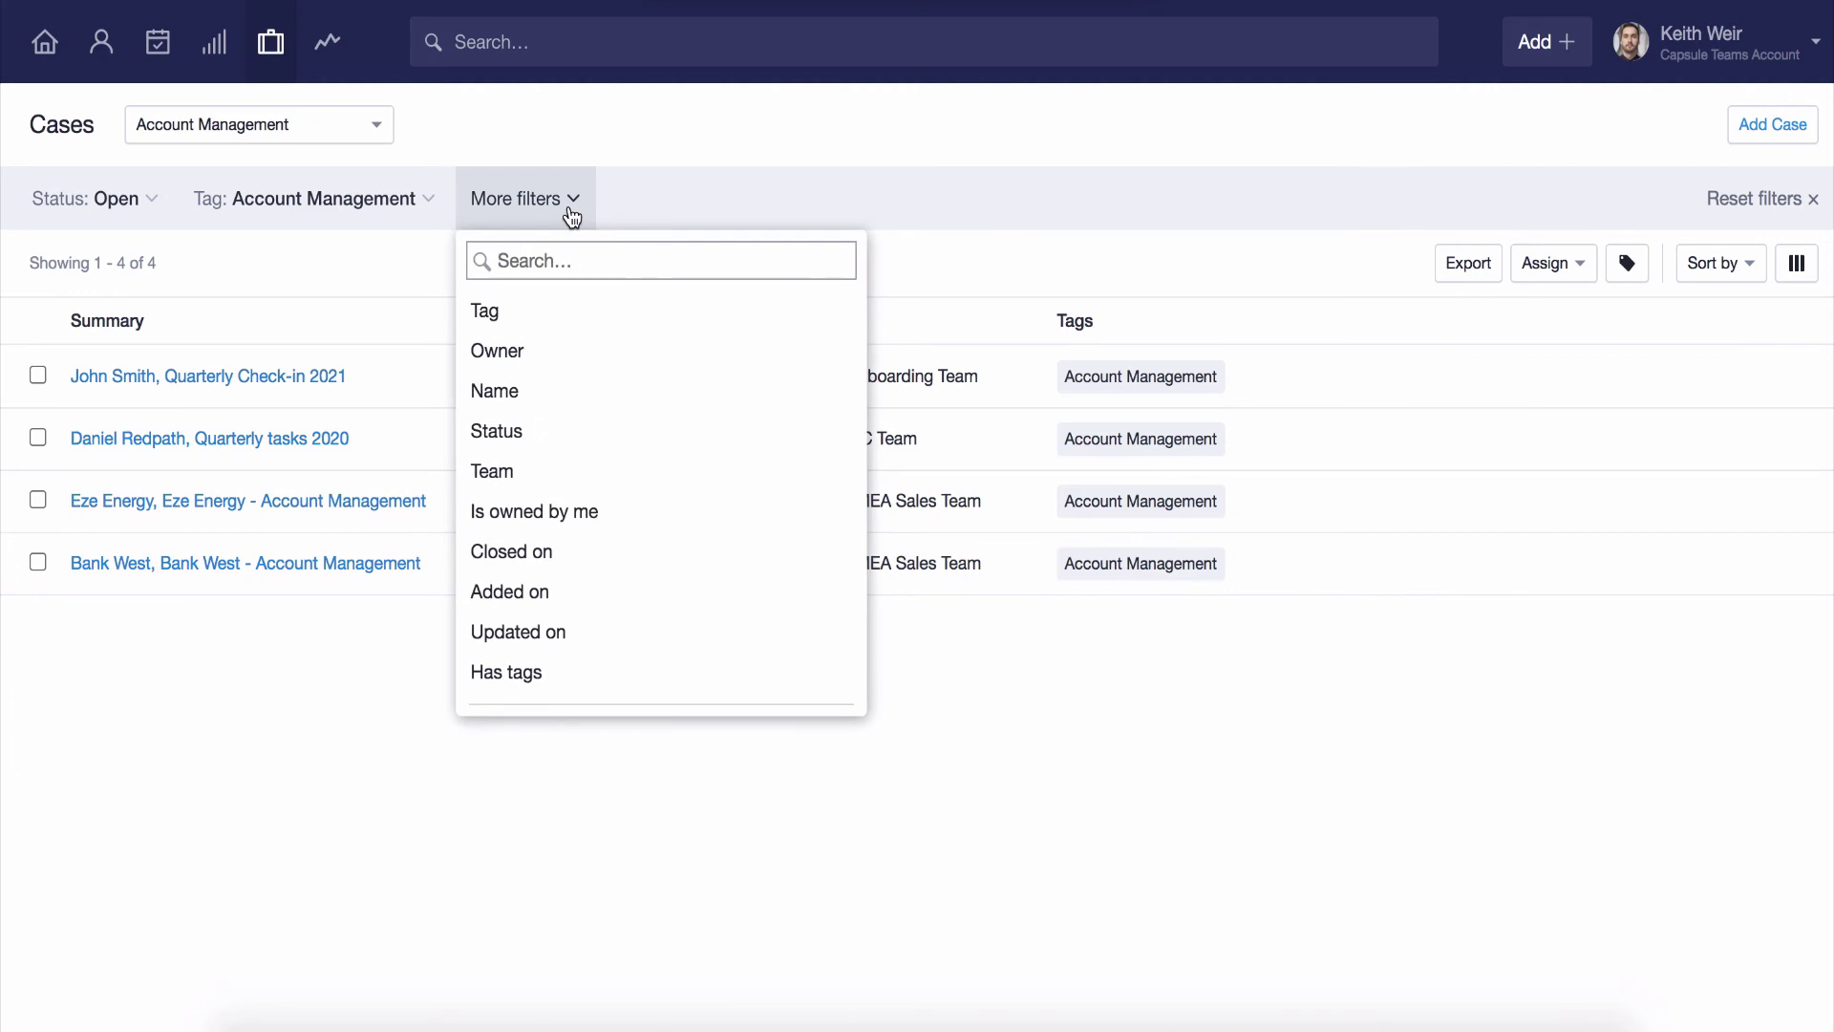
pyautogui.scroll(-4, 764, 308)
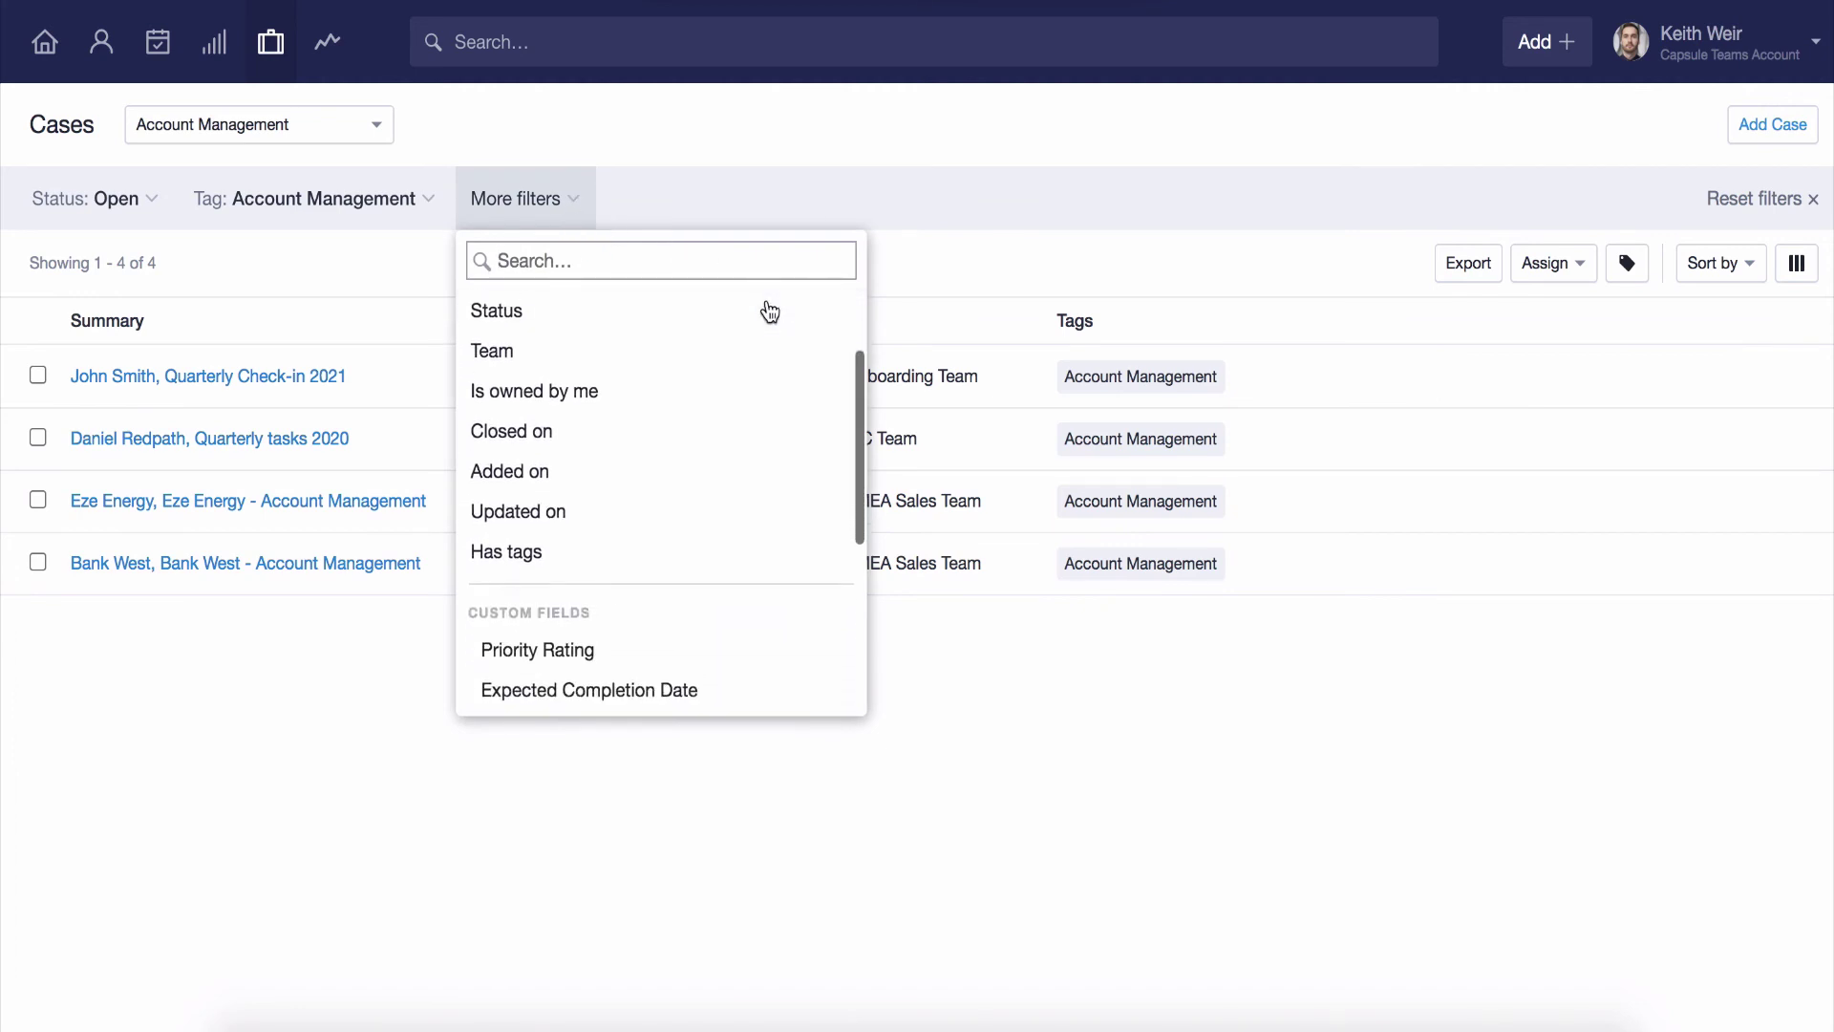
pyautogui.scroll(-5, 769, 311)
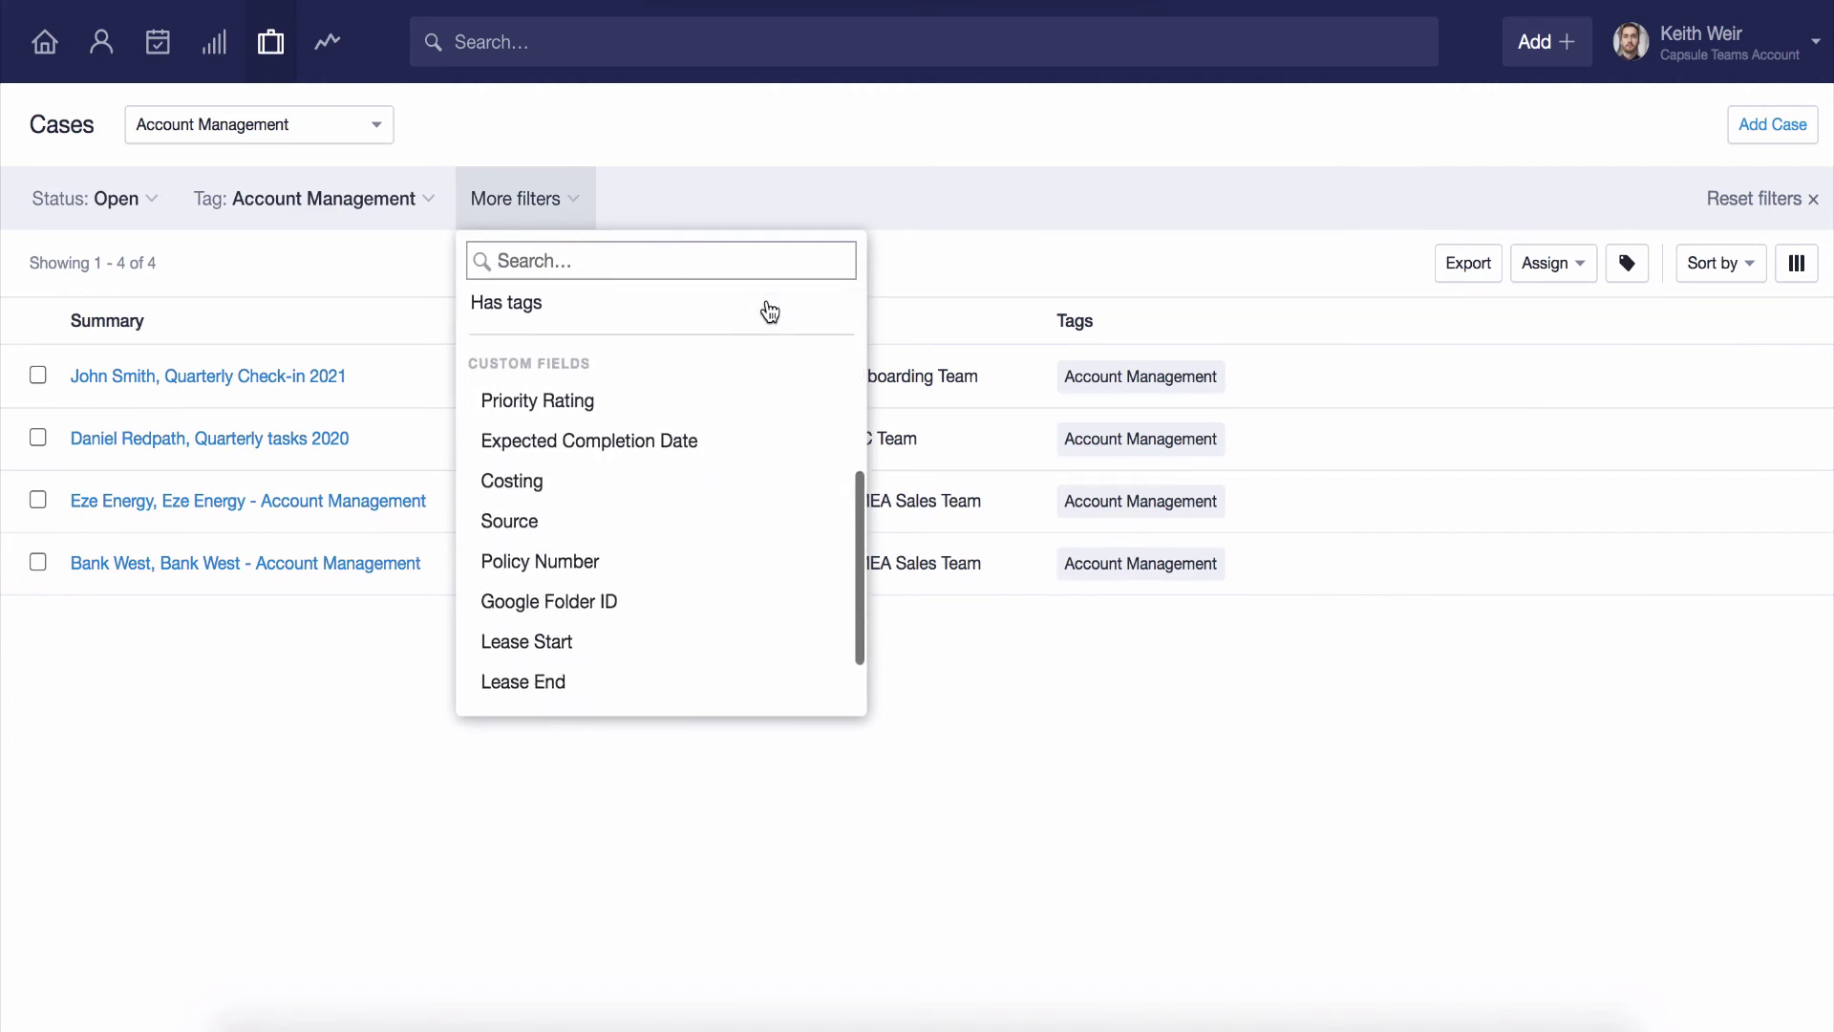
pyautogui.scroll(5, 769, 312)
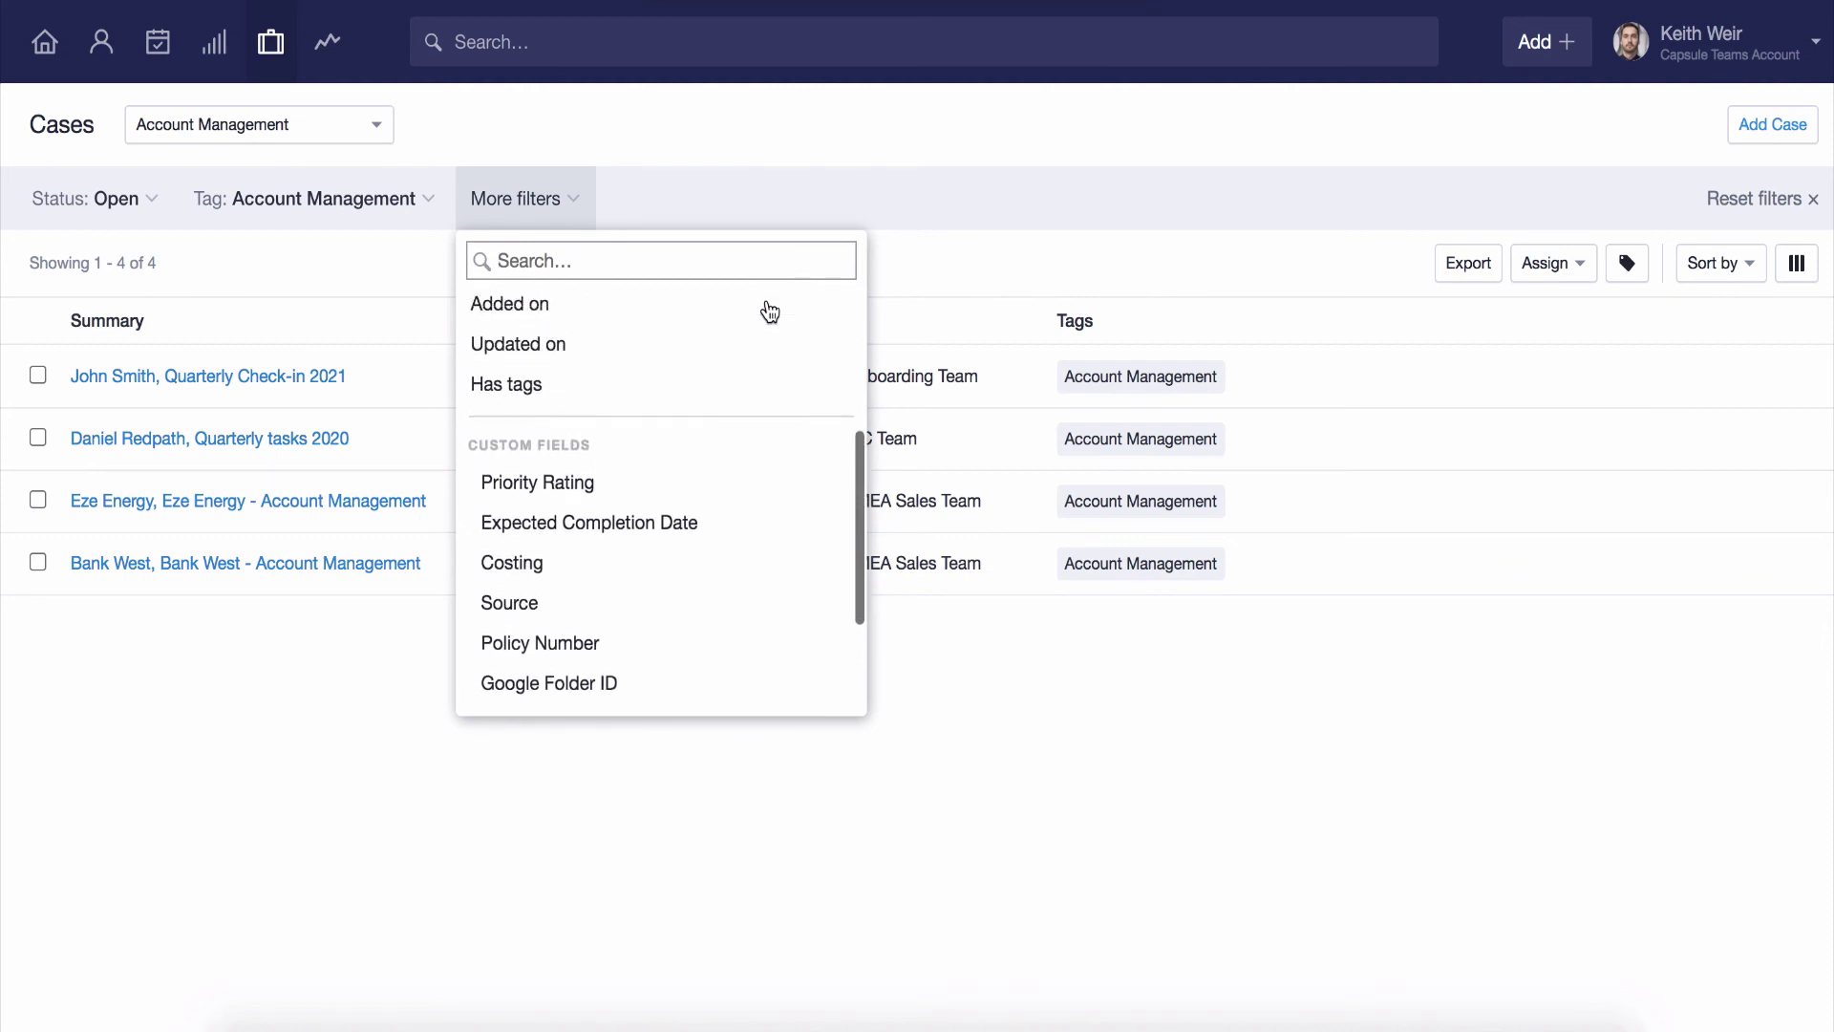
pyautogui.scroll(5, 769, 312)
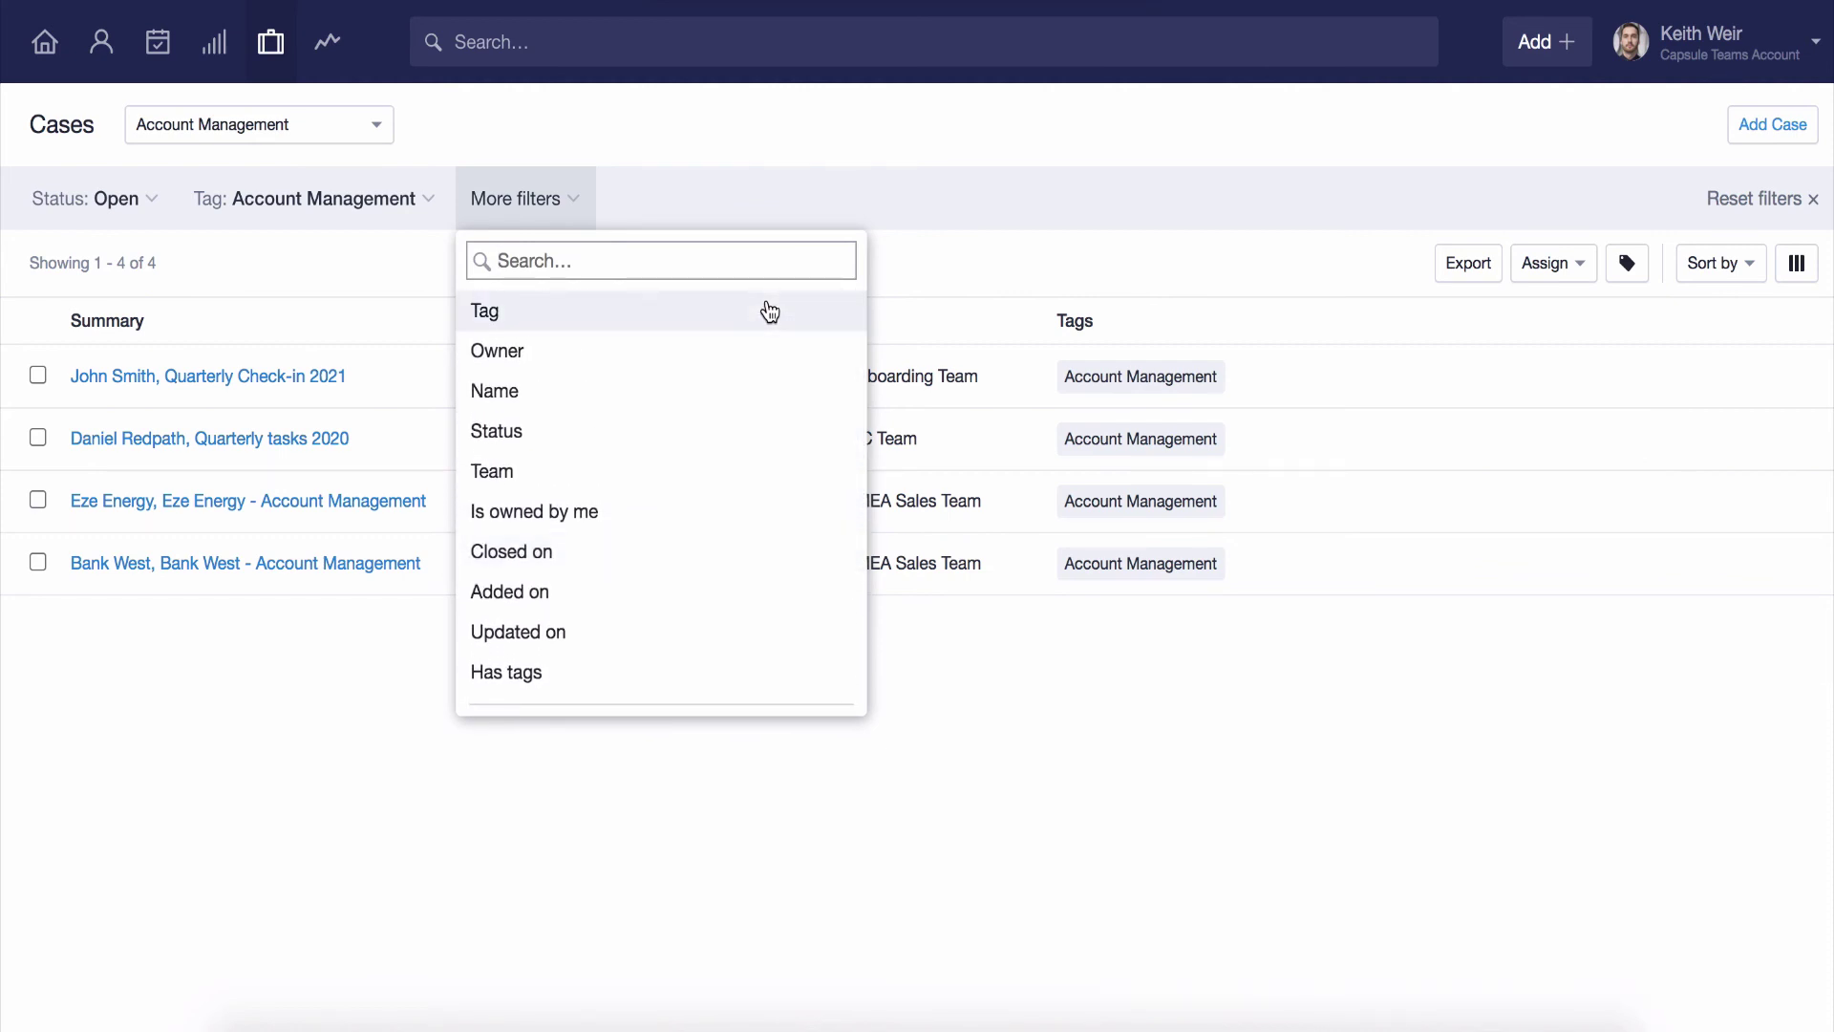
pyautogui.click(698, 153)
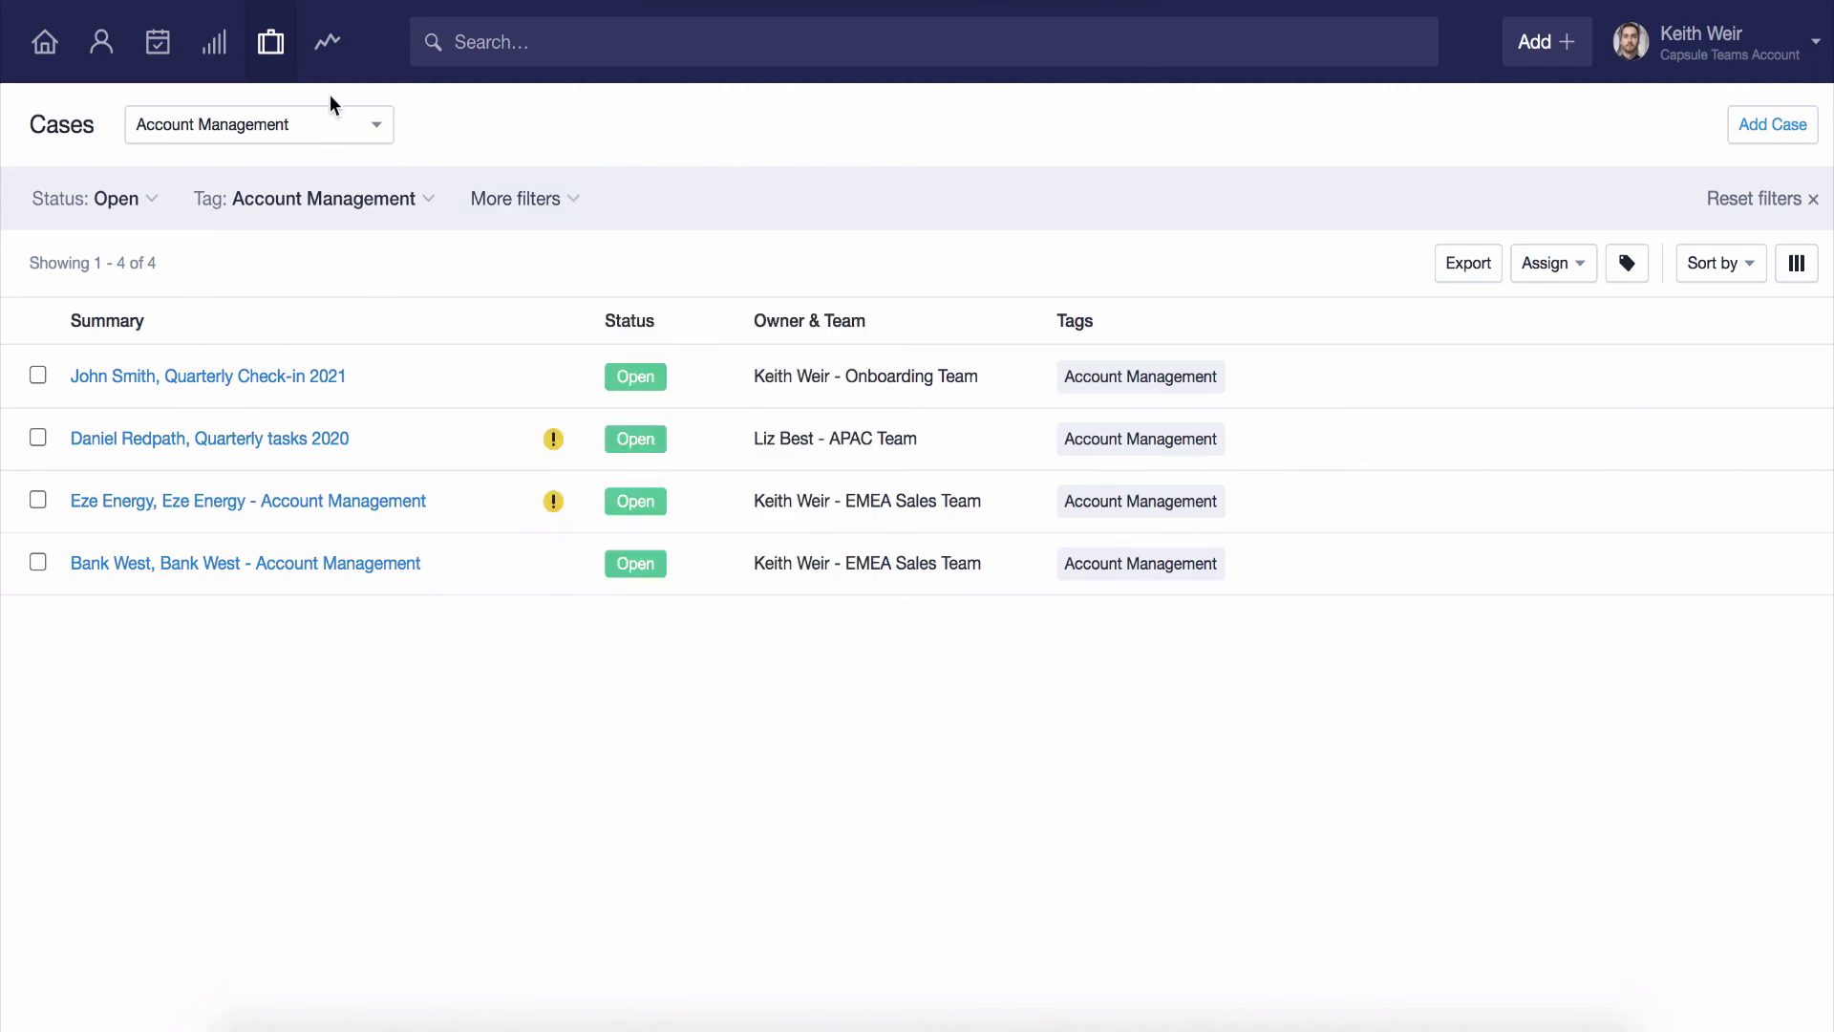
# Visit the Sales Pipeline board, come back to Cases, and reset all case filters
pyautogui.click(225, 76)
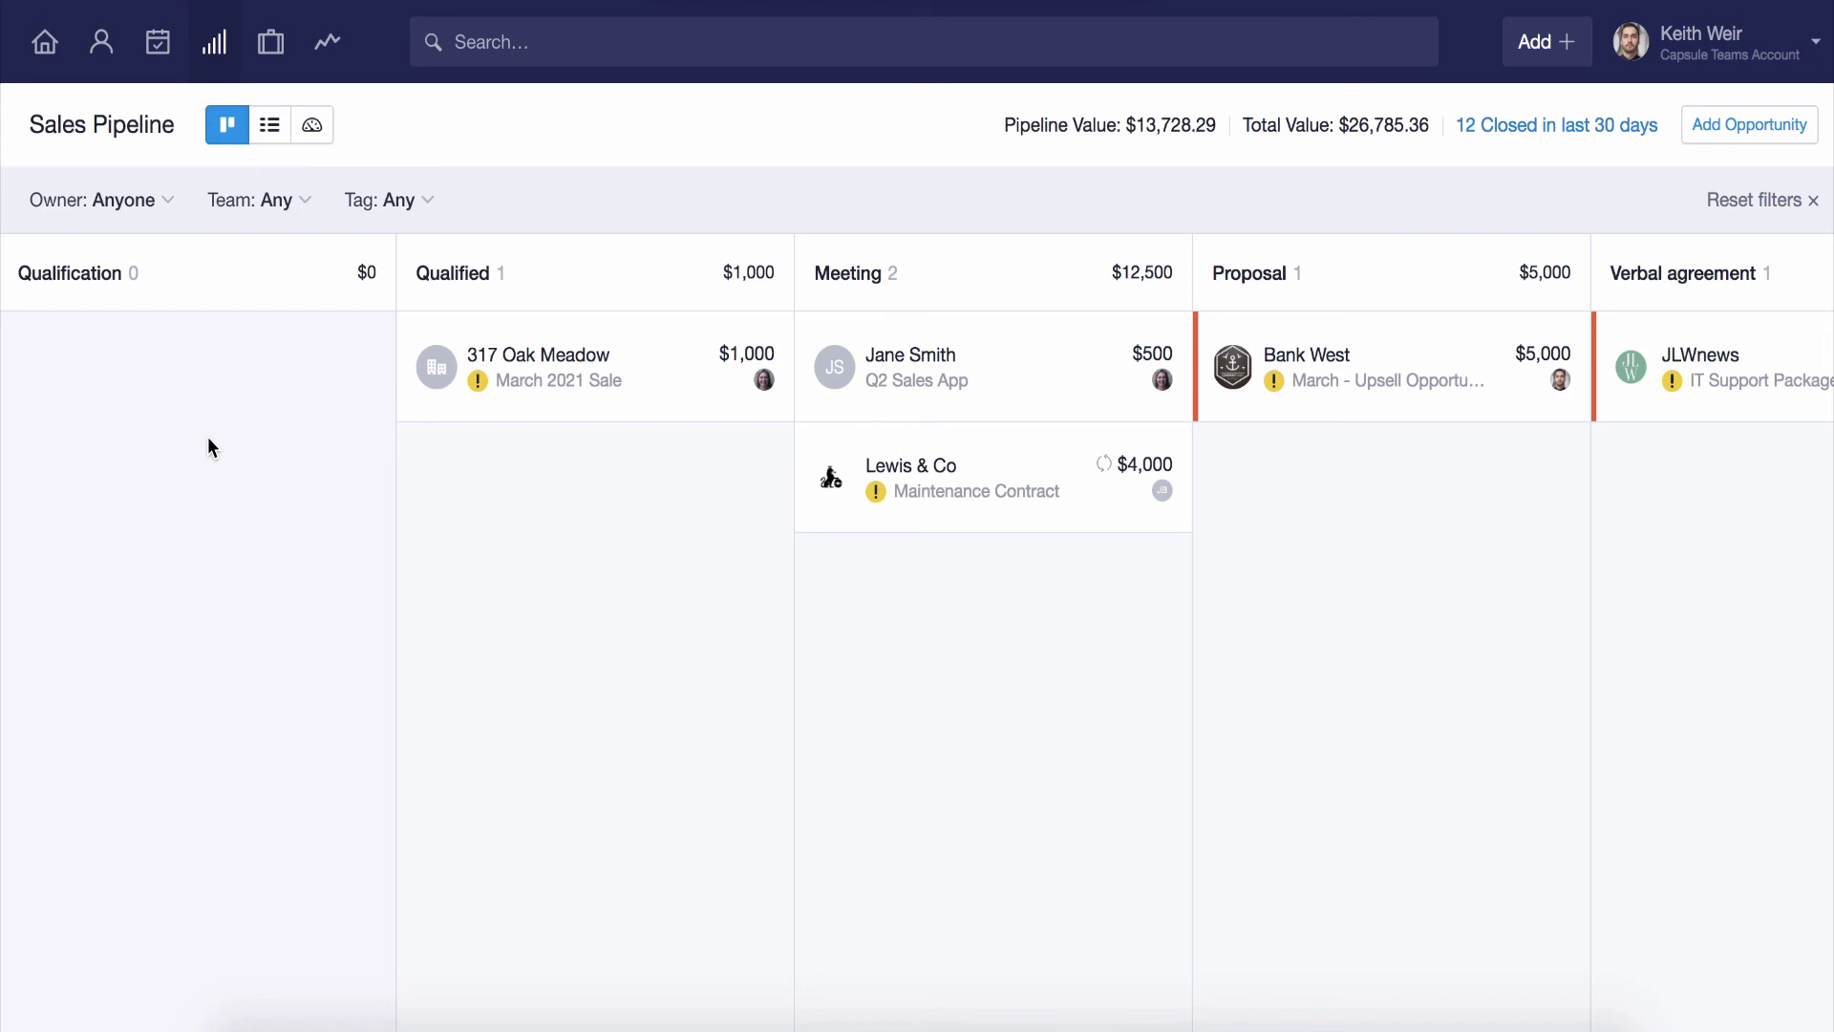
pyautogui.click(271, 72)
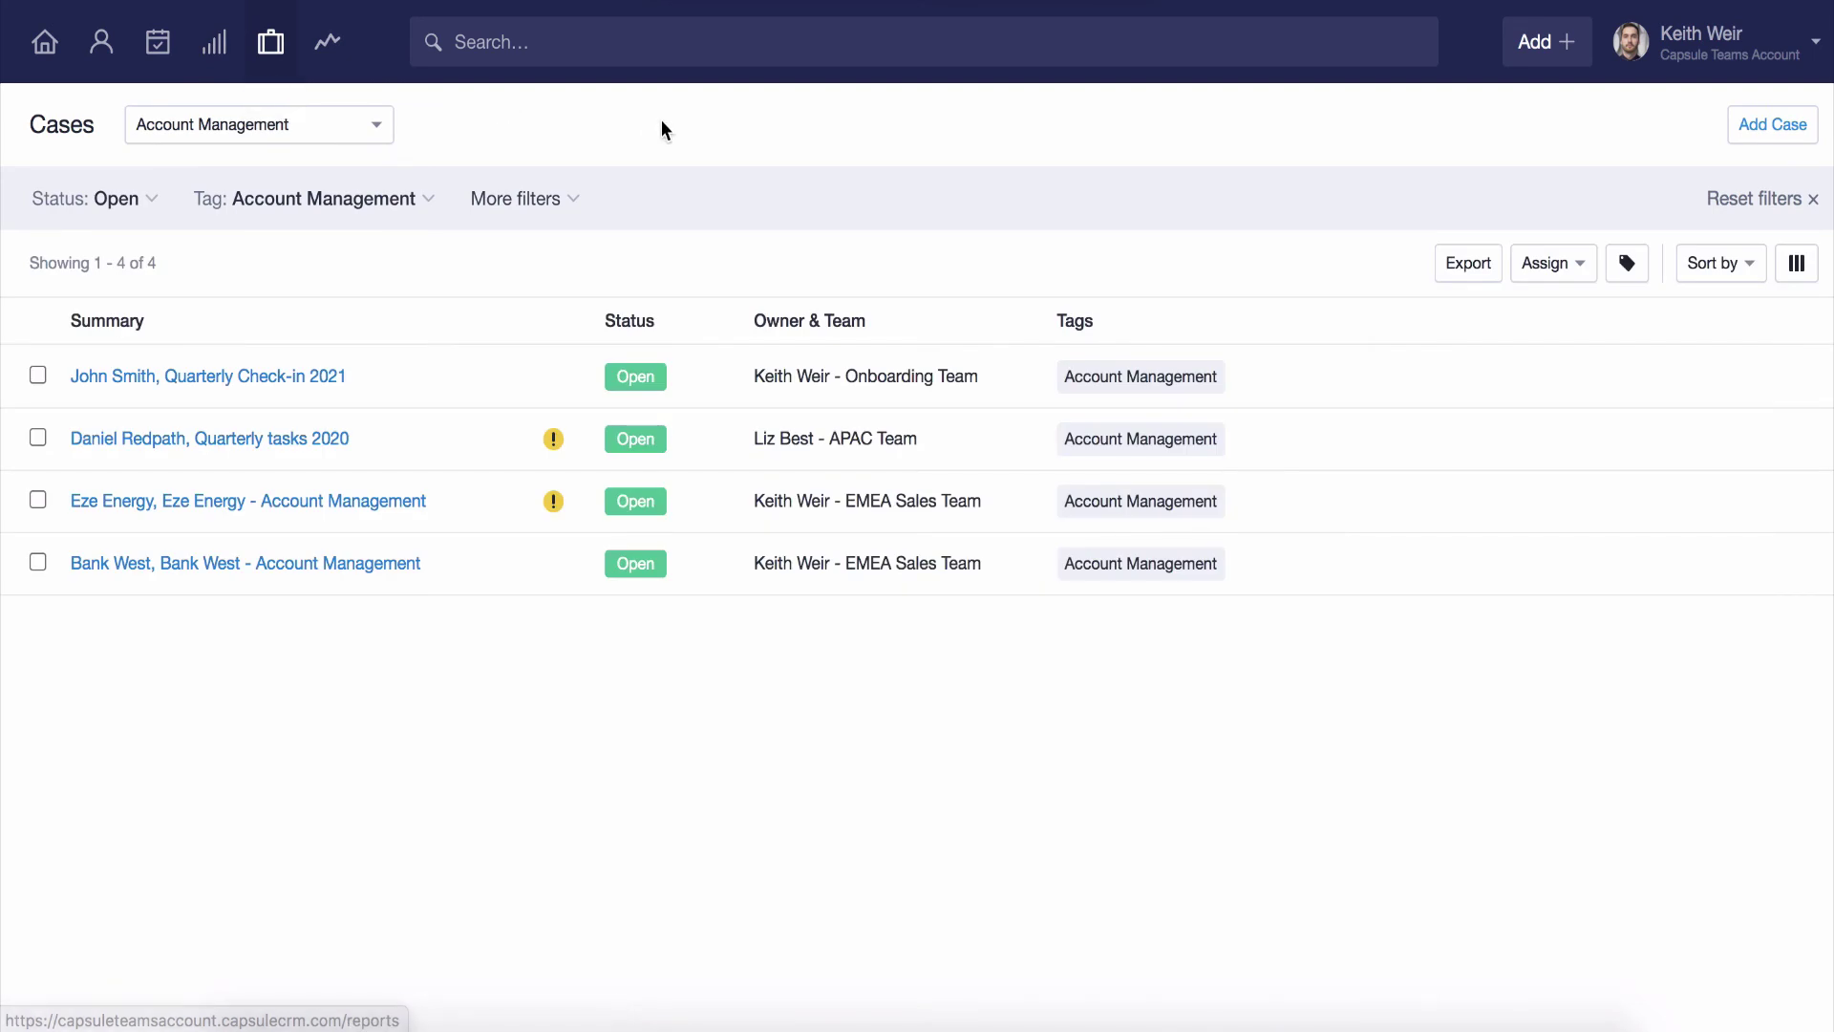
pyautogui.click(1743, 198)
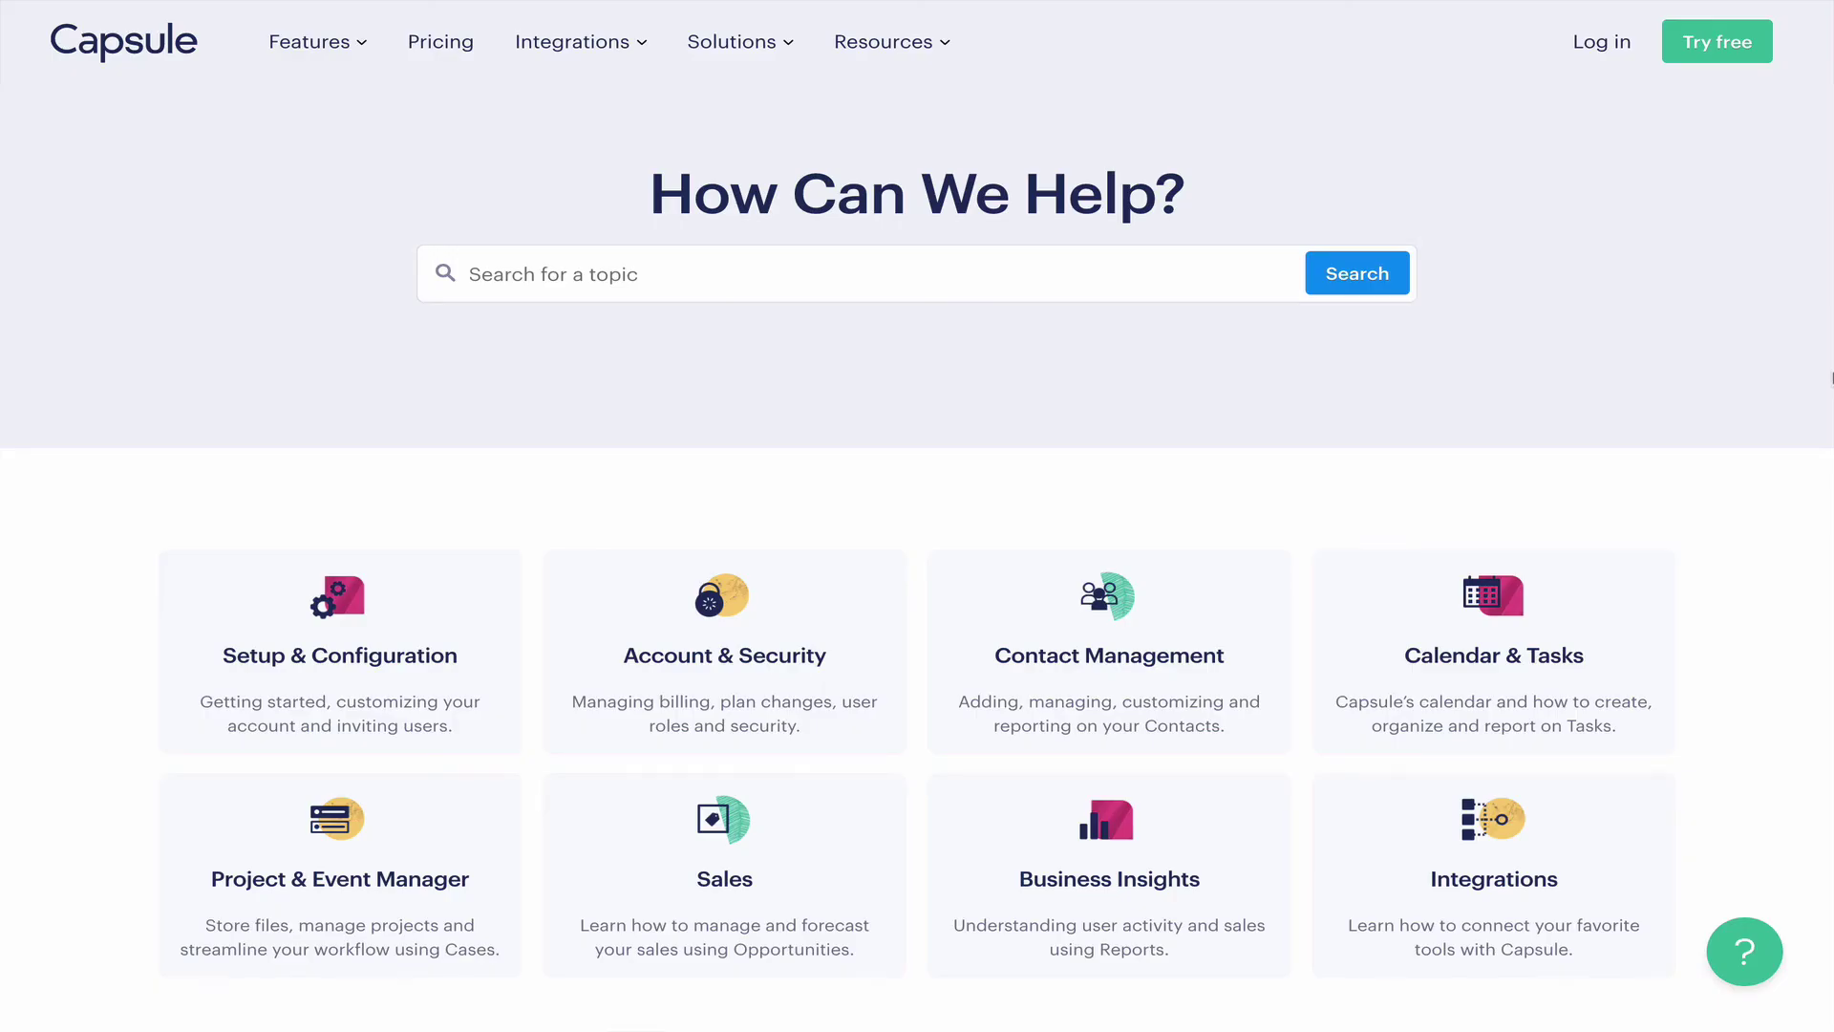
# Scroll the help page to Other ways to get help and choose Contact Us
pyautogui.scroll(-5, 1831, 377)
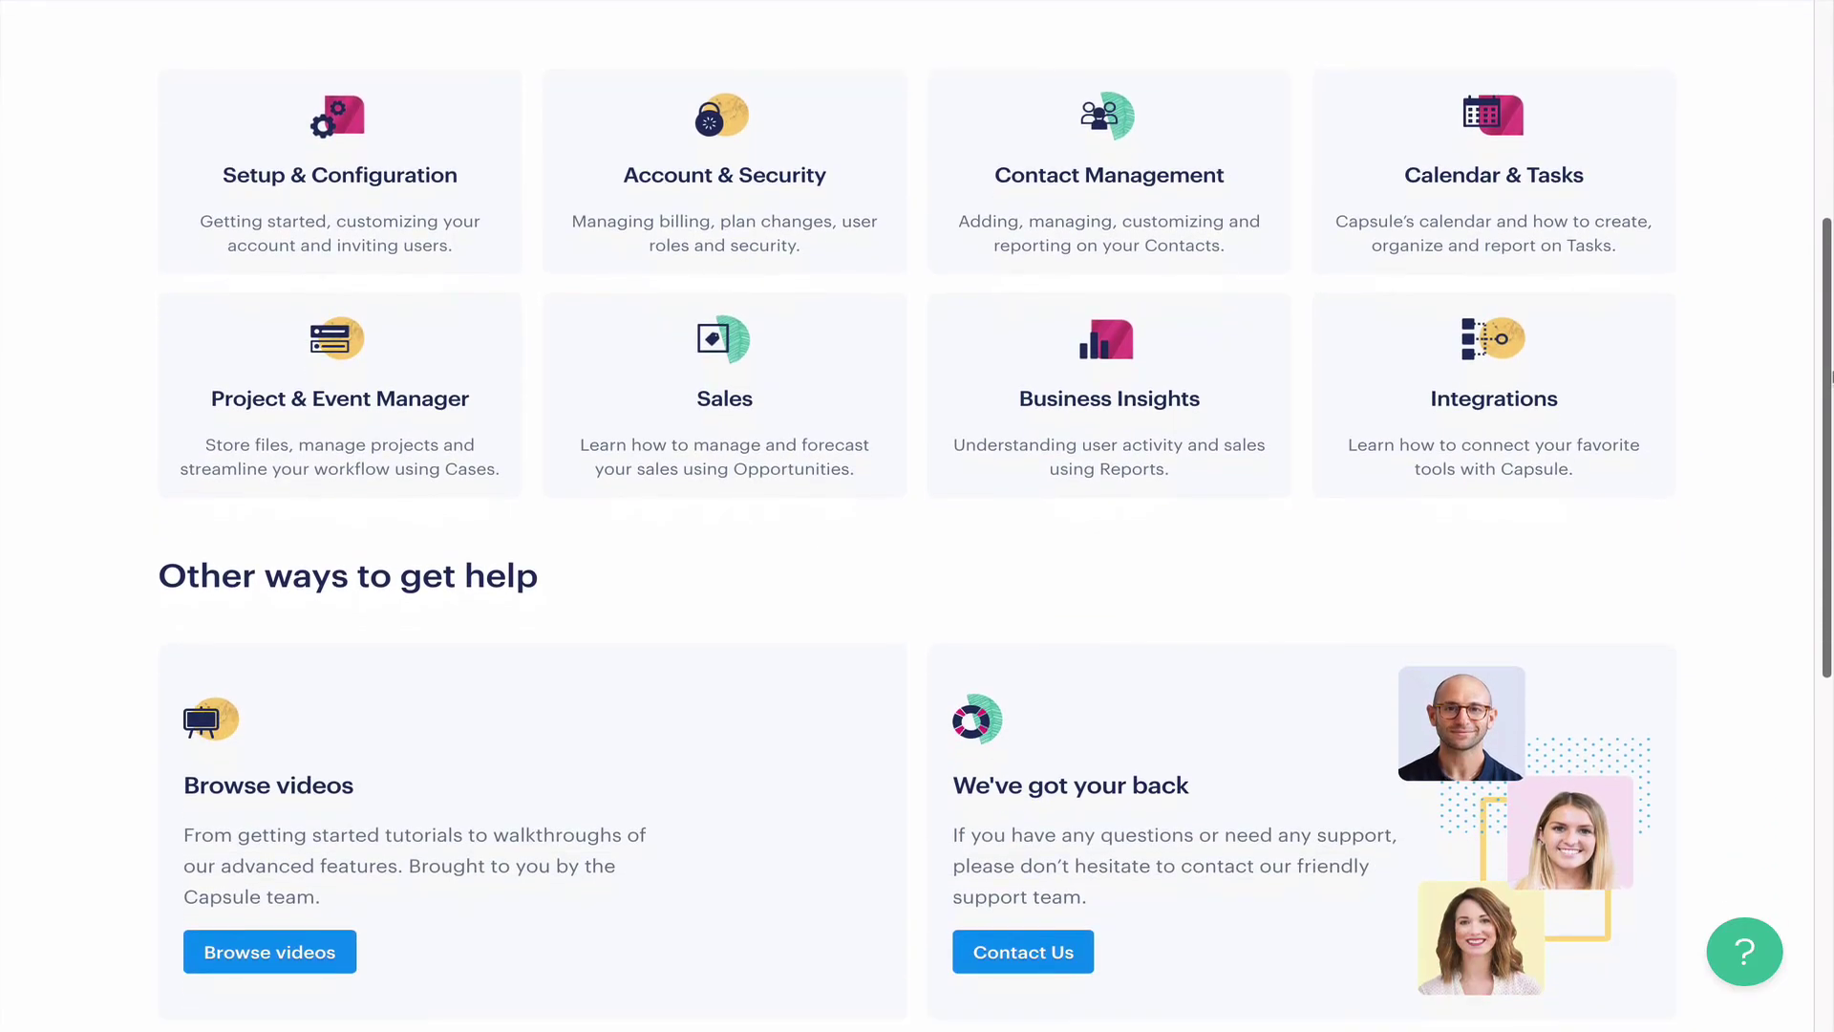
pyautogui.scroll(-4, 1831, 377)
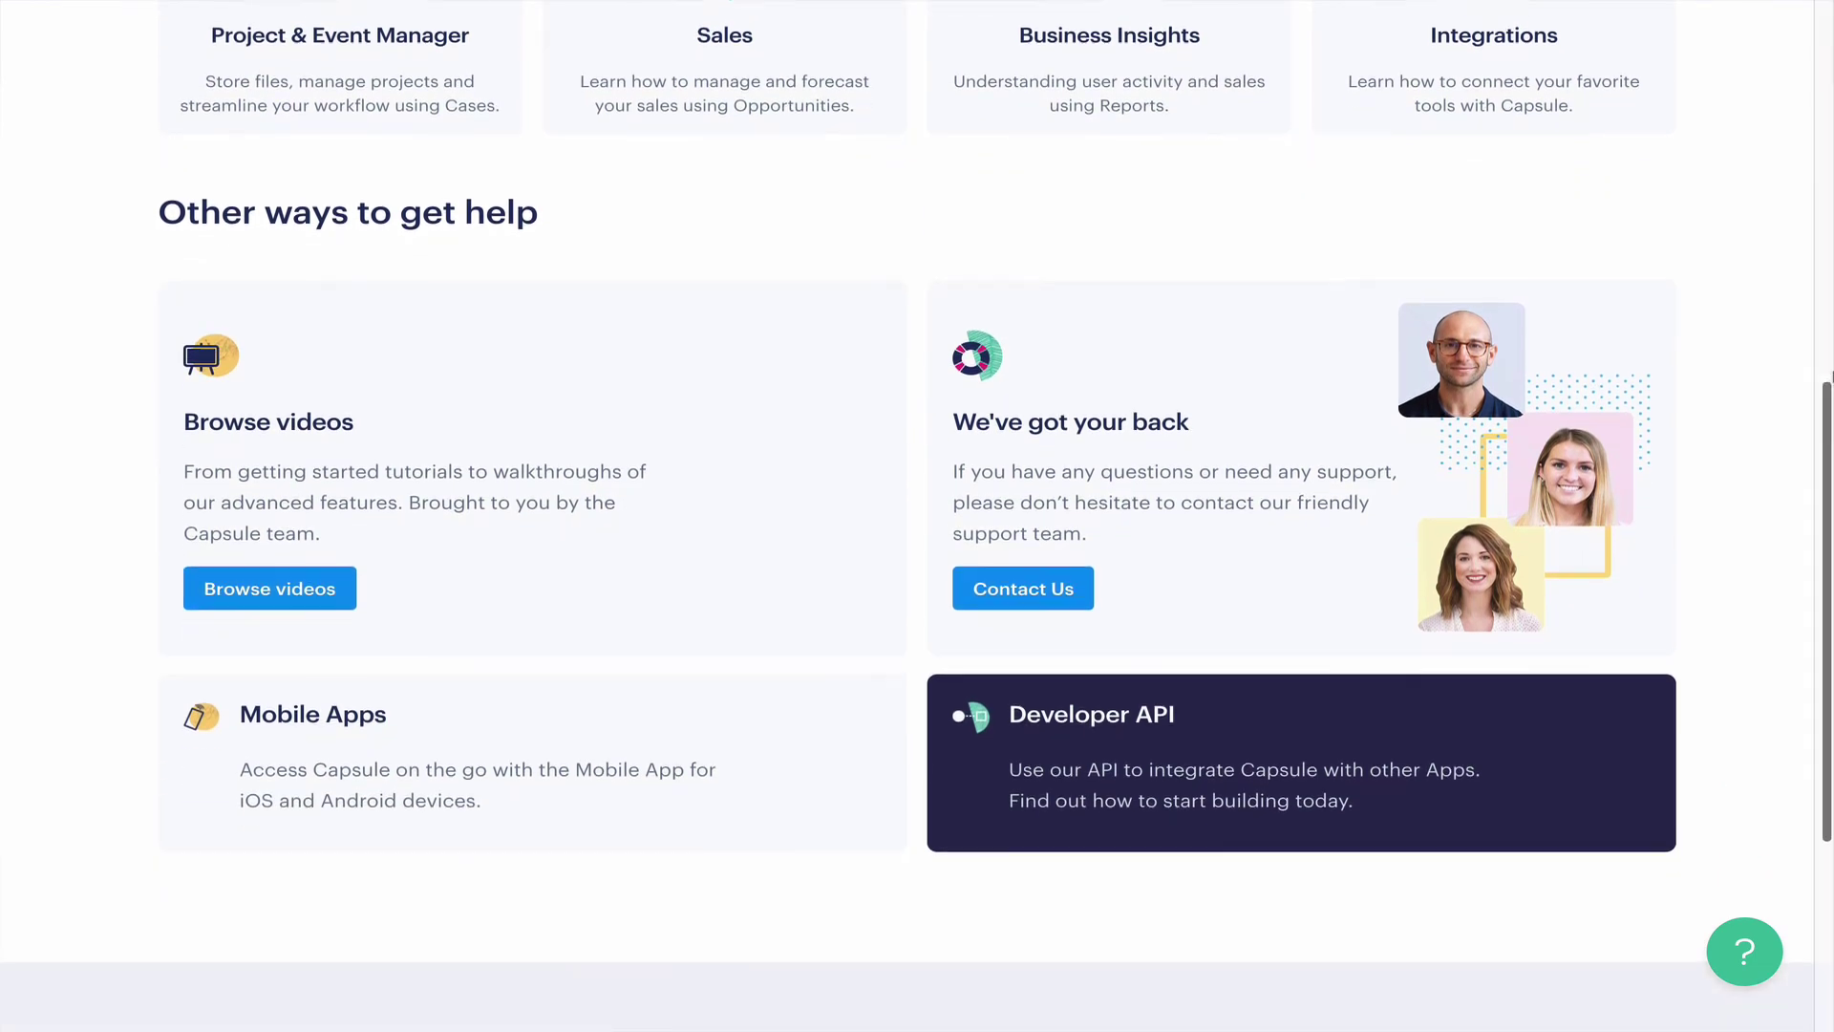
pyautogui.click(1054, 584)
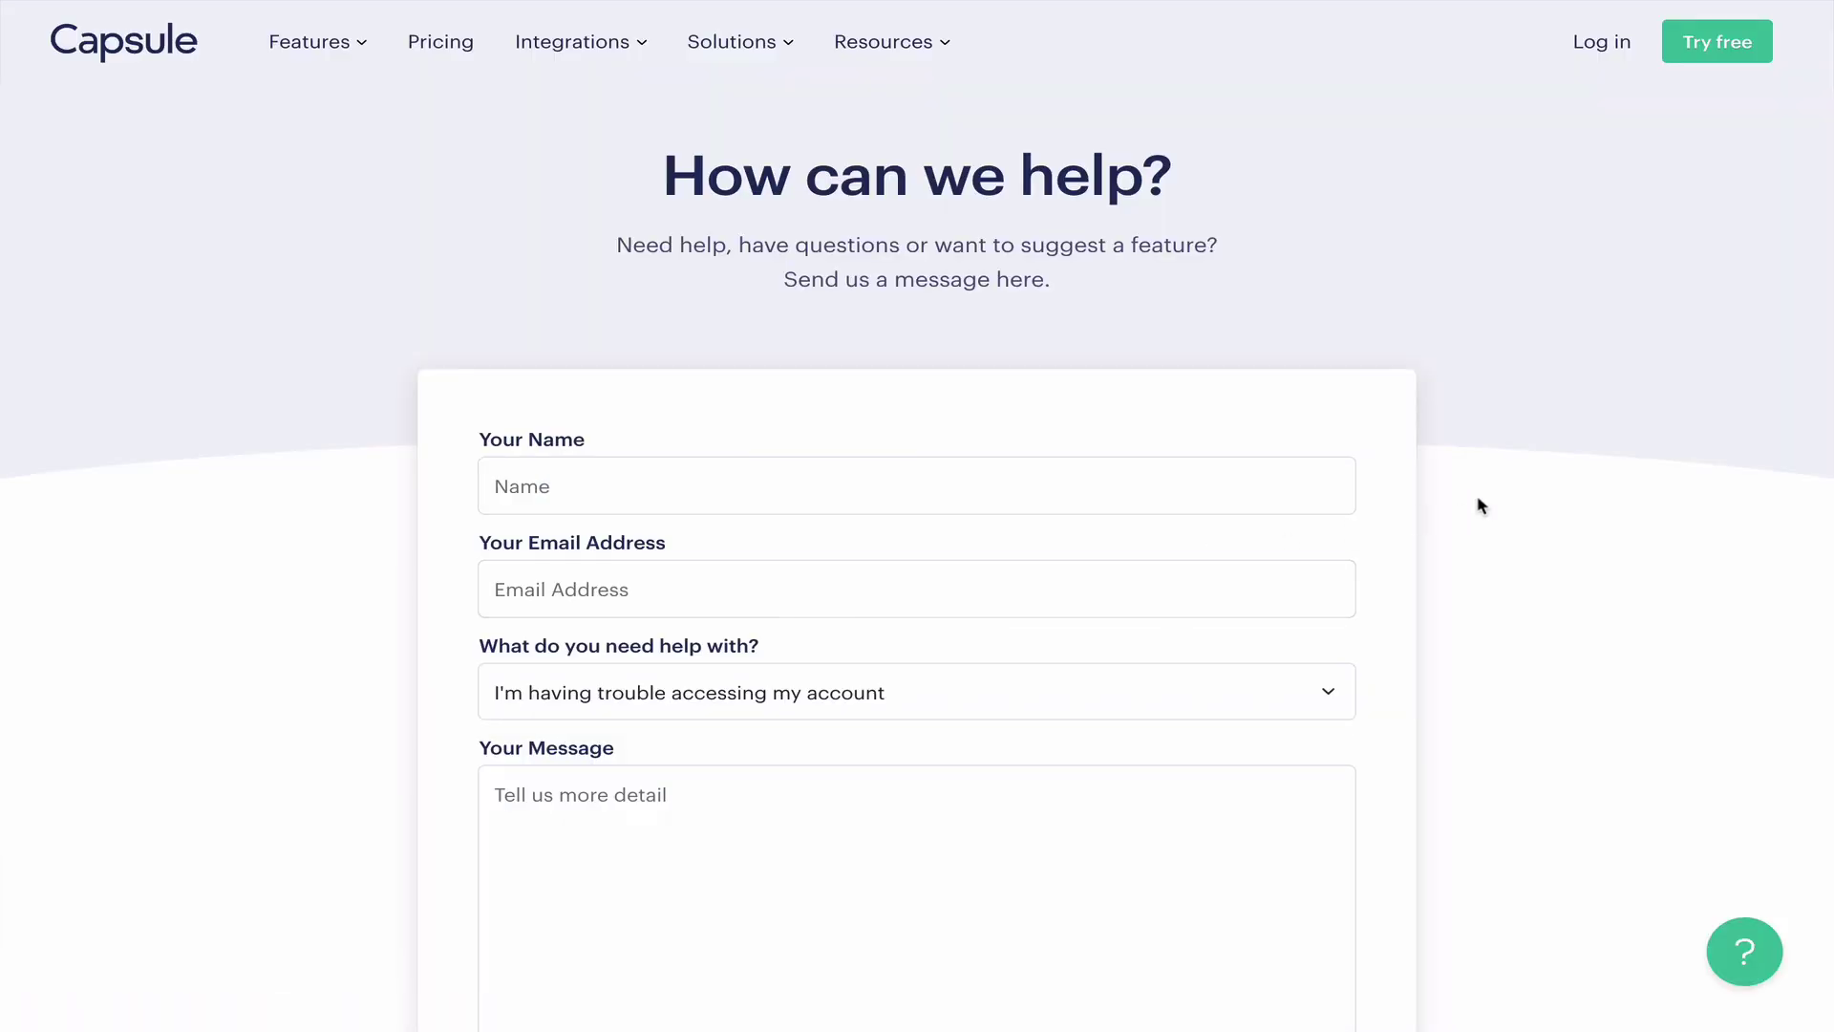